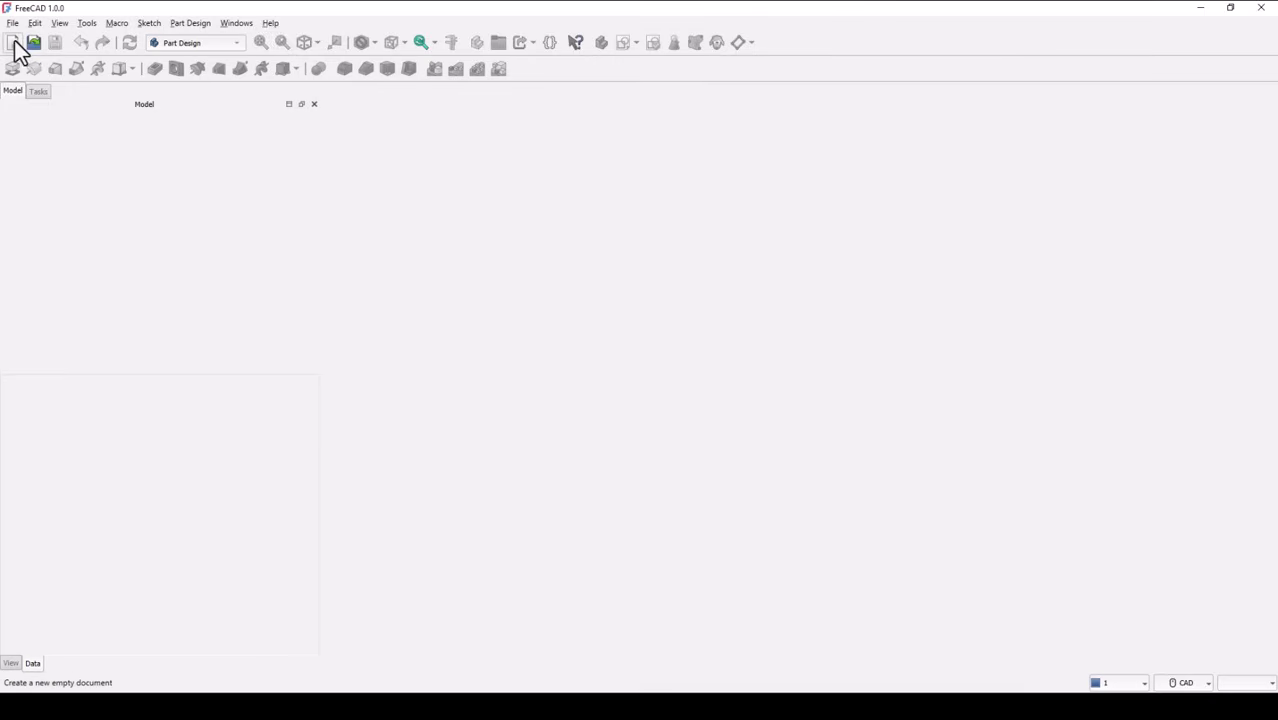
Step: Create a new empty document, leaving the navigation style on CAD
left_click(13, 43)
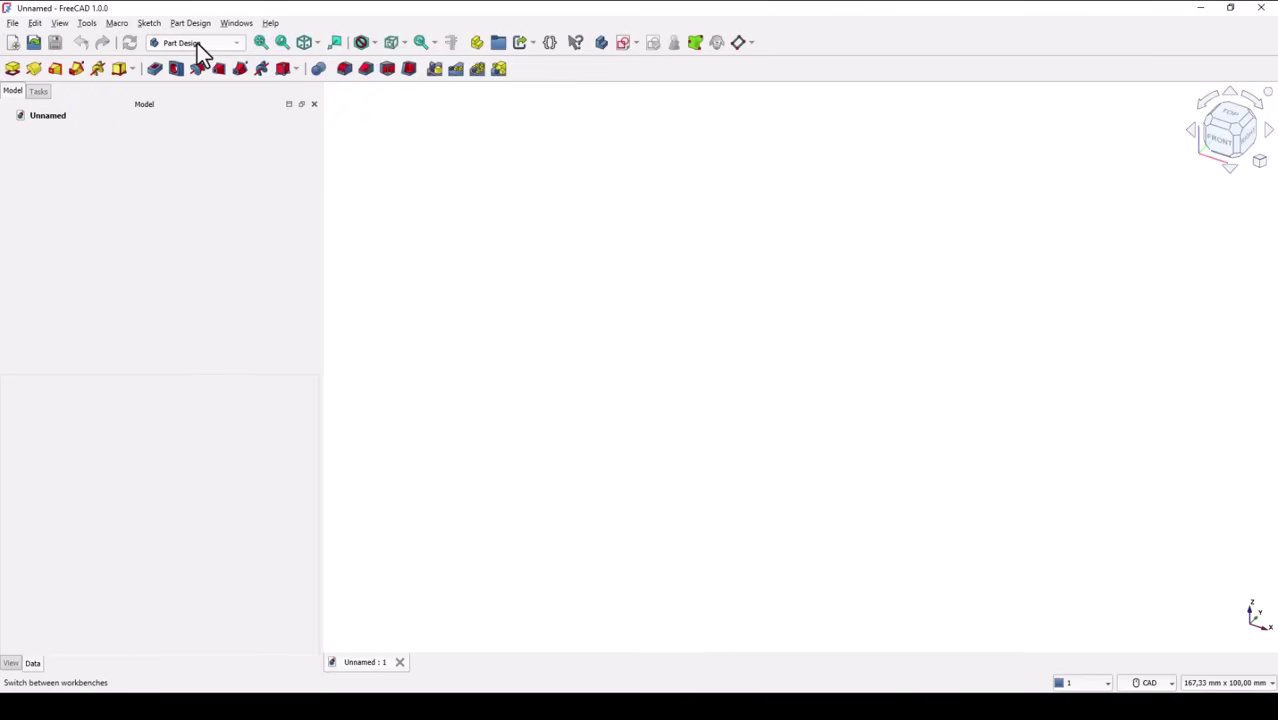
left_click(1152, 683)
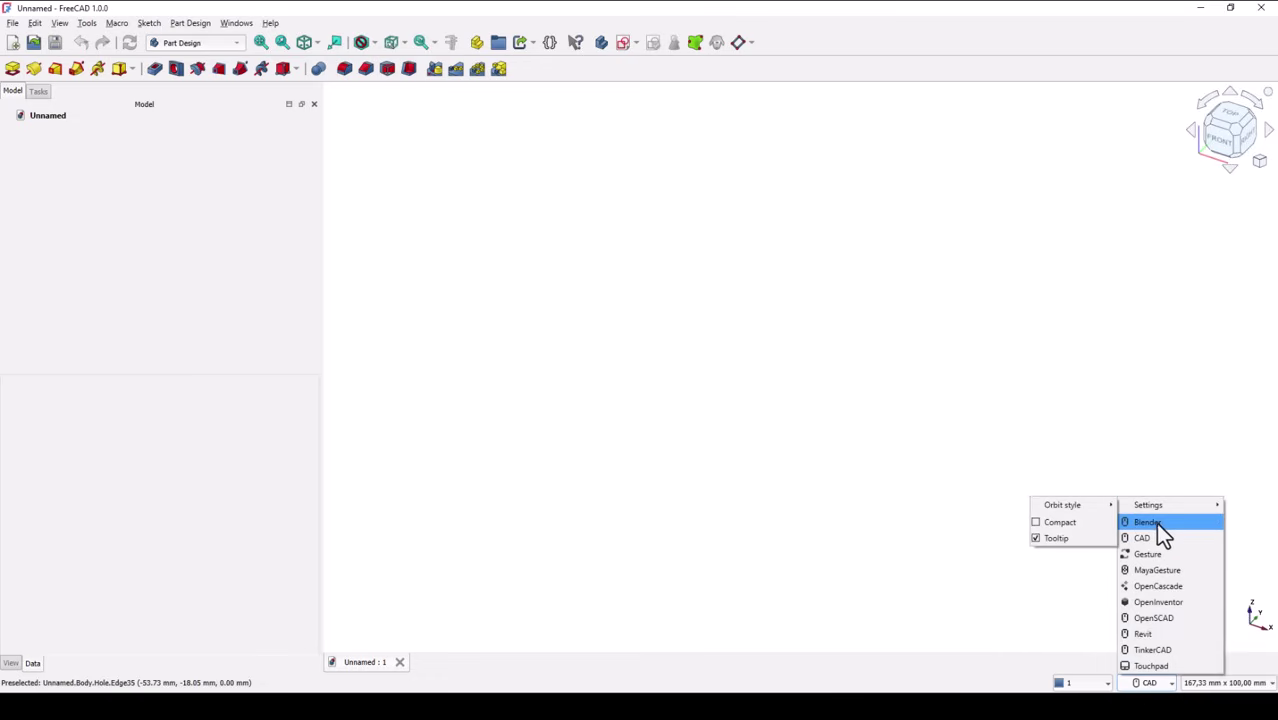
left_click(951, 377)
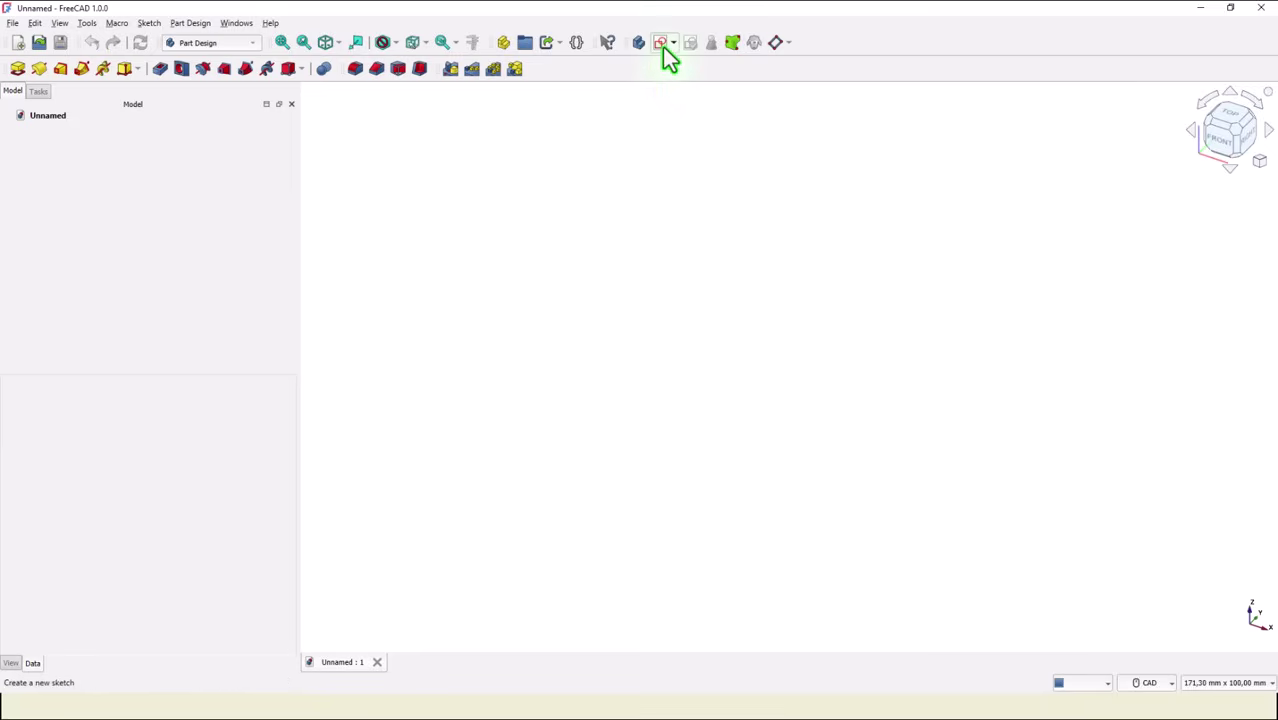
Step: Sketch origin-centred Ø138 mm and Ø55 mm circles on the XZ-plane and close the sketch
left_click(662, 44)
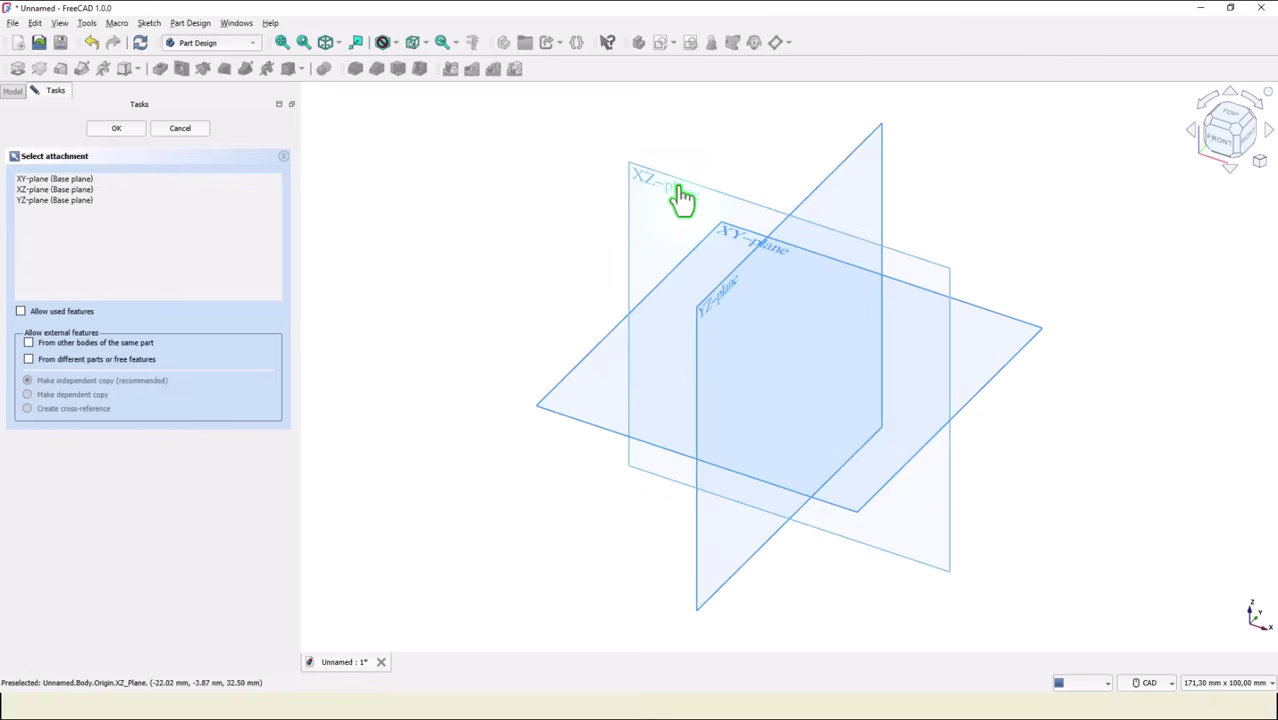
left_click(646, 192)
left_click(186, 68)
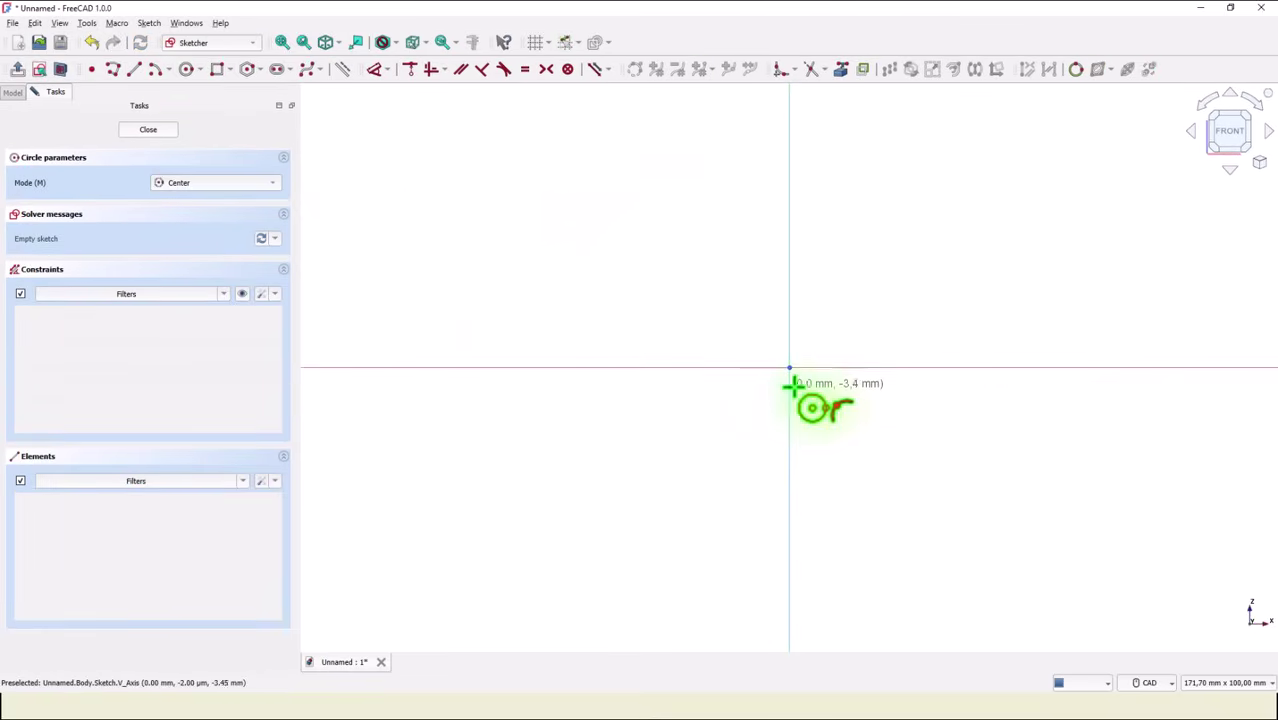
left_click(789, 367)
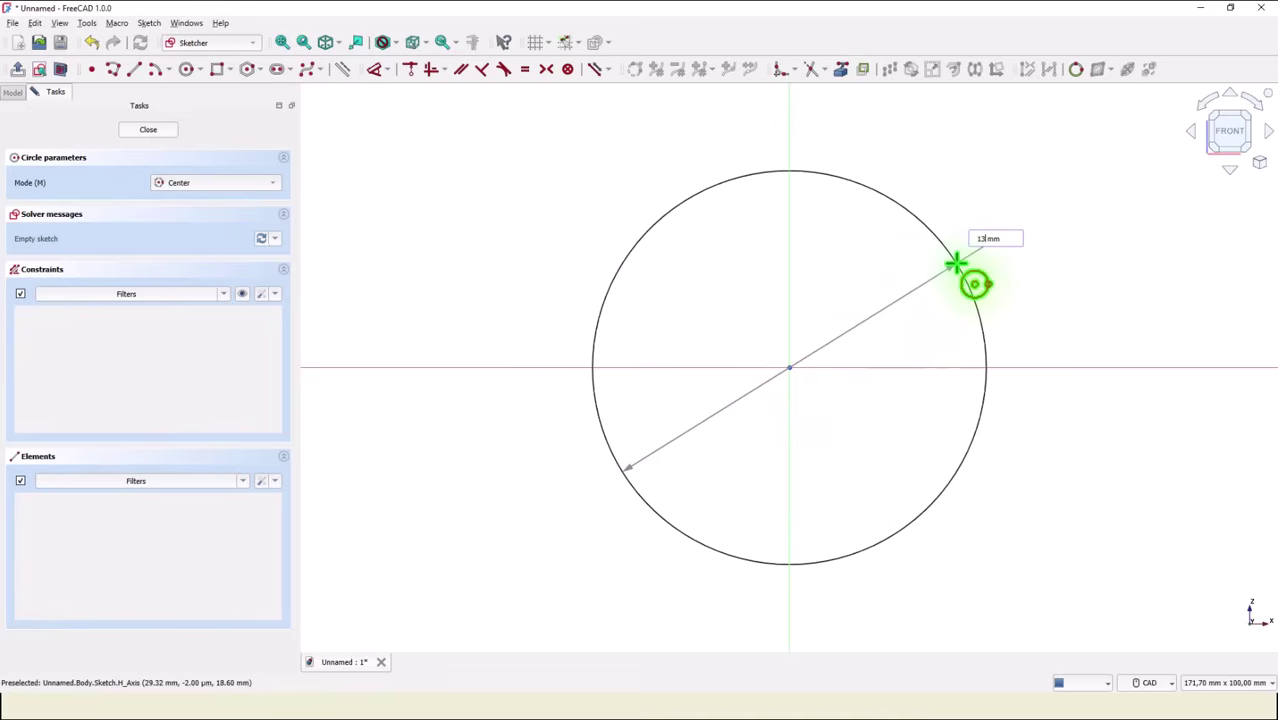
type("138")
key("Return")
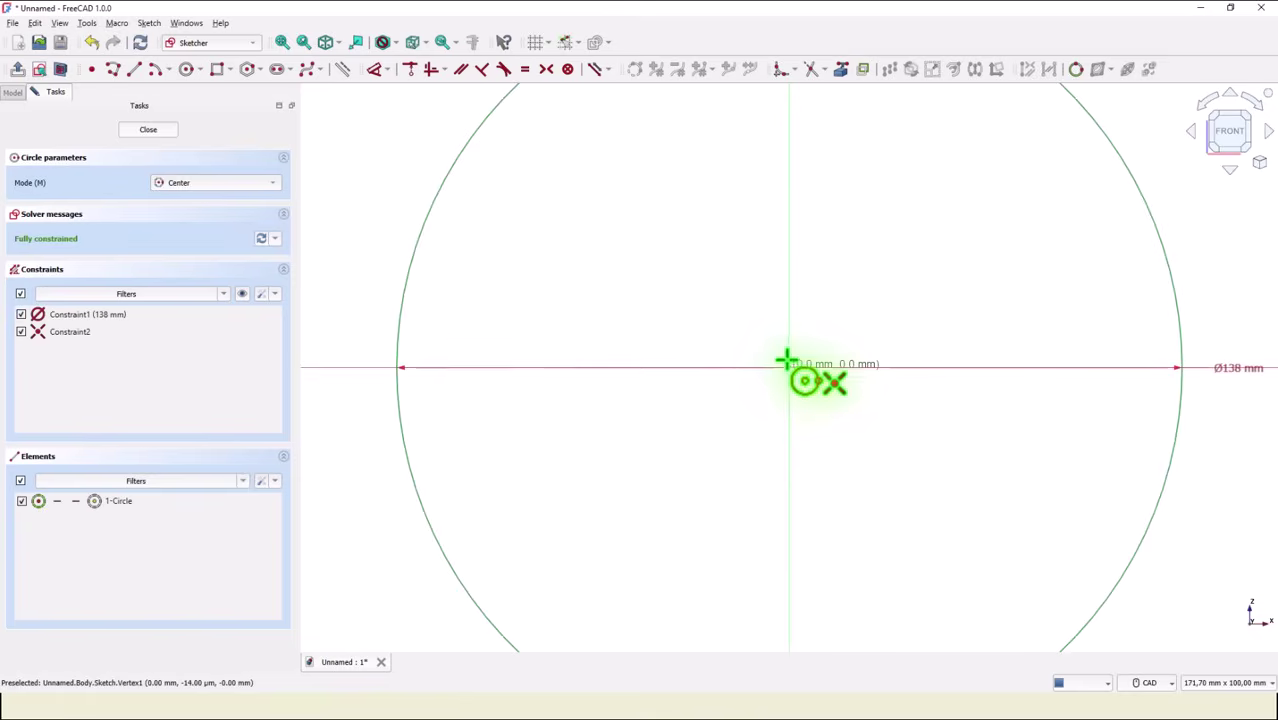
left_click(789, 367)
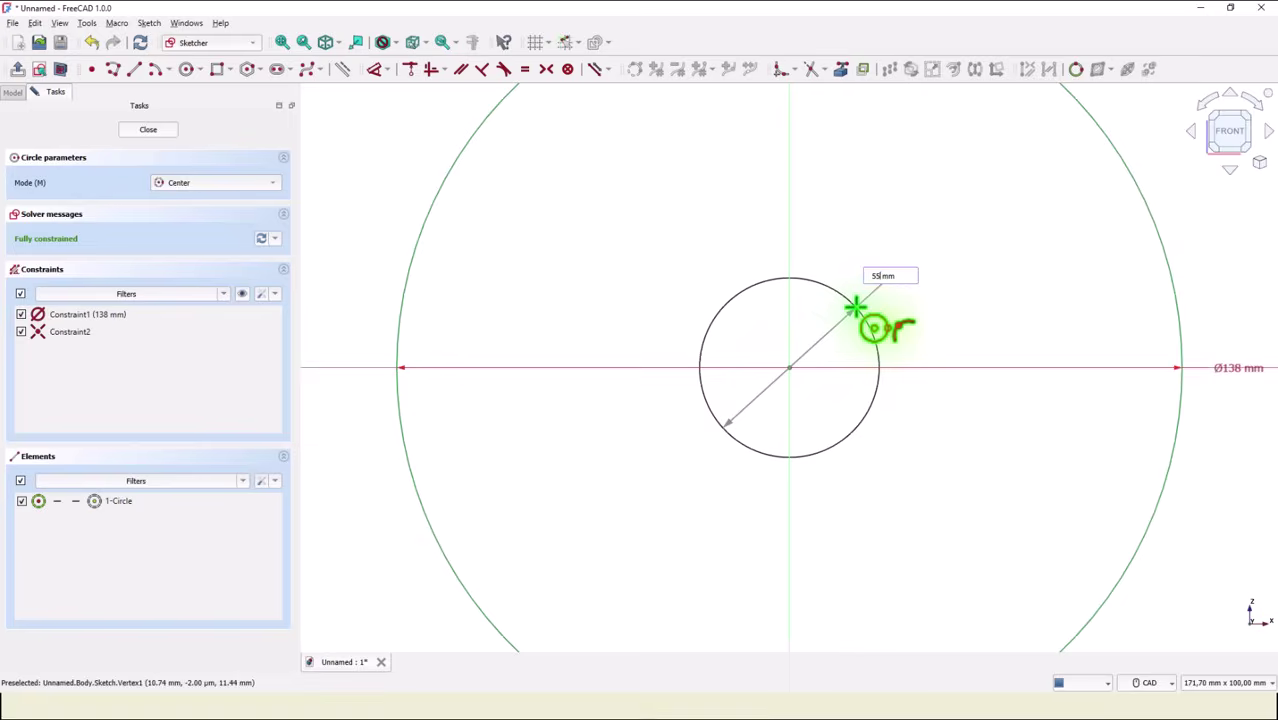
key("Return")
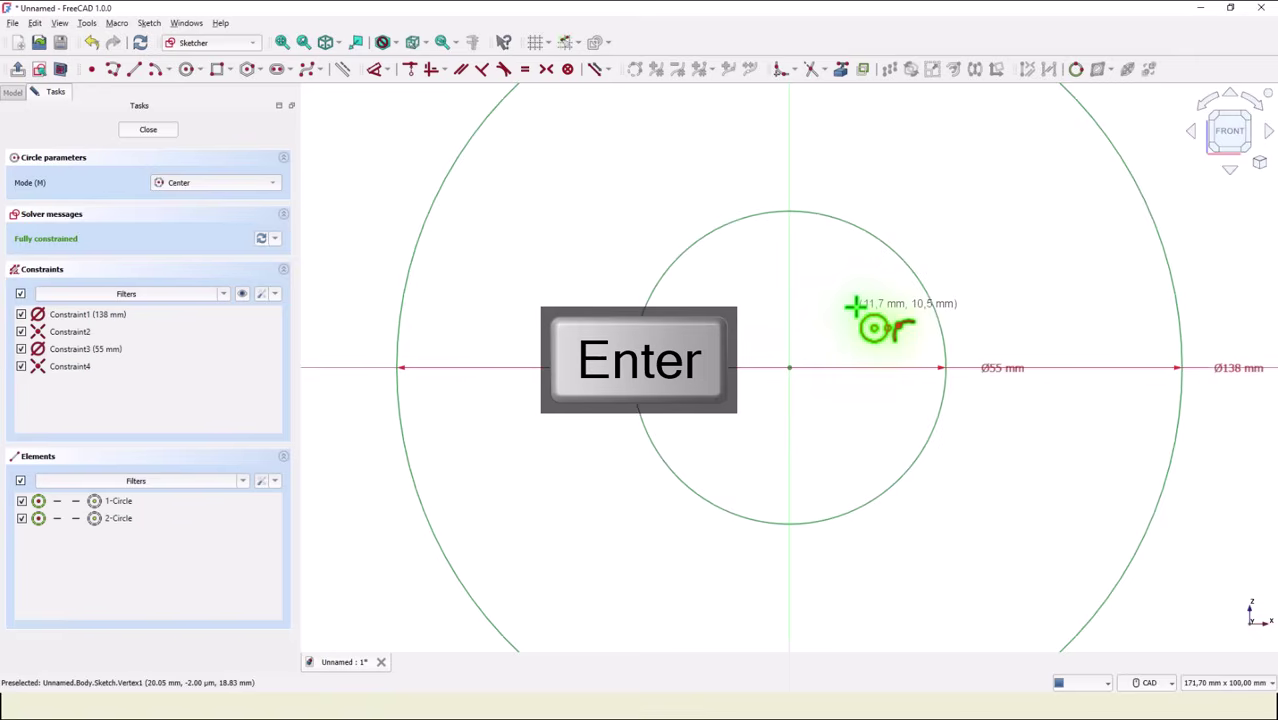
left_click(150, 130)
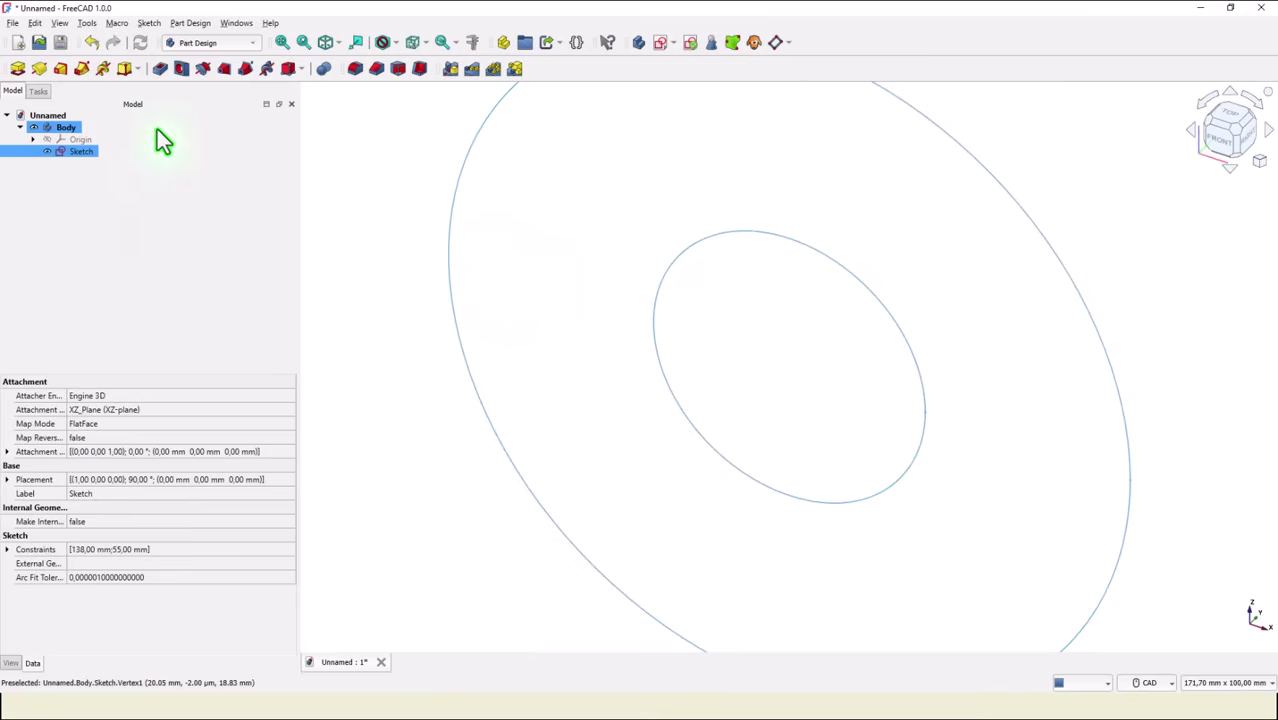
Step: Pad the disc sketch 18 mm thick
left_click(18, 70)
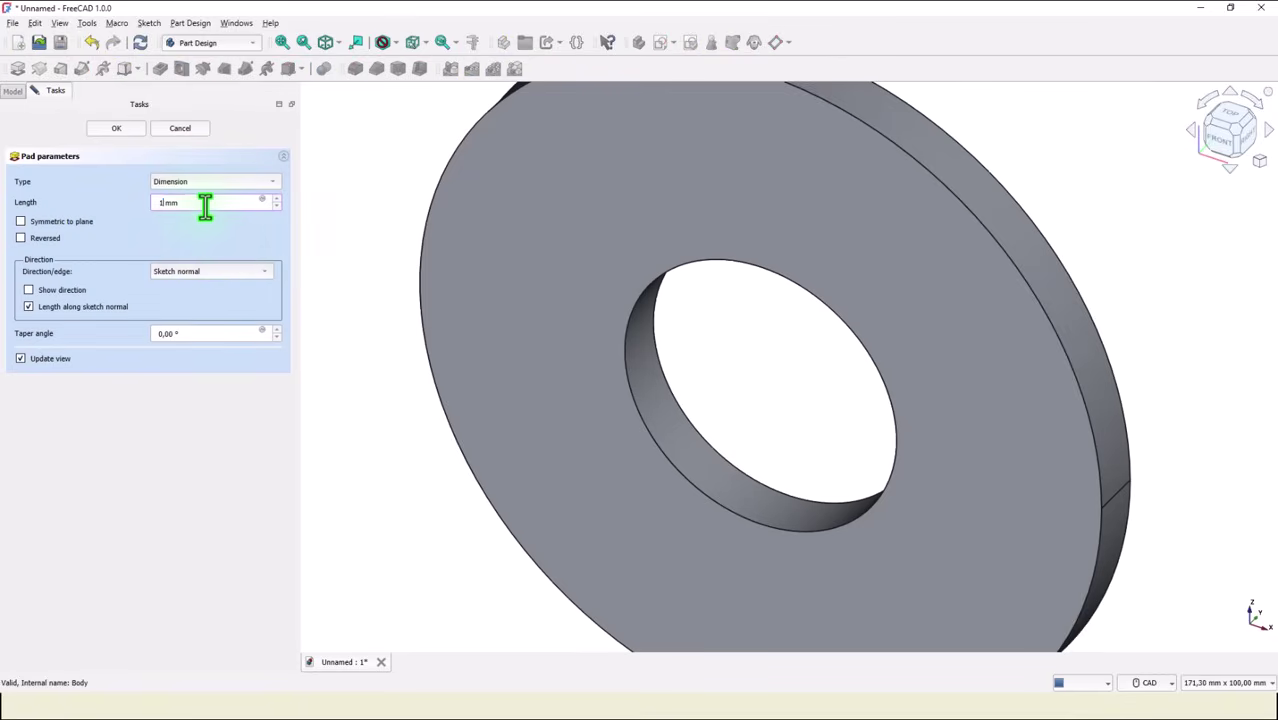
key("Return")
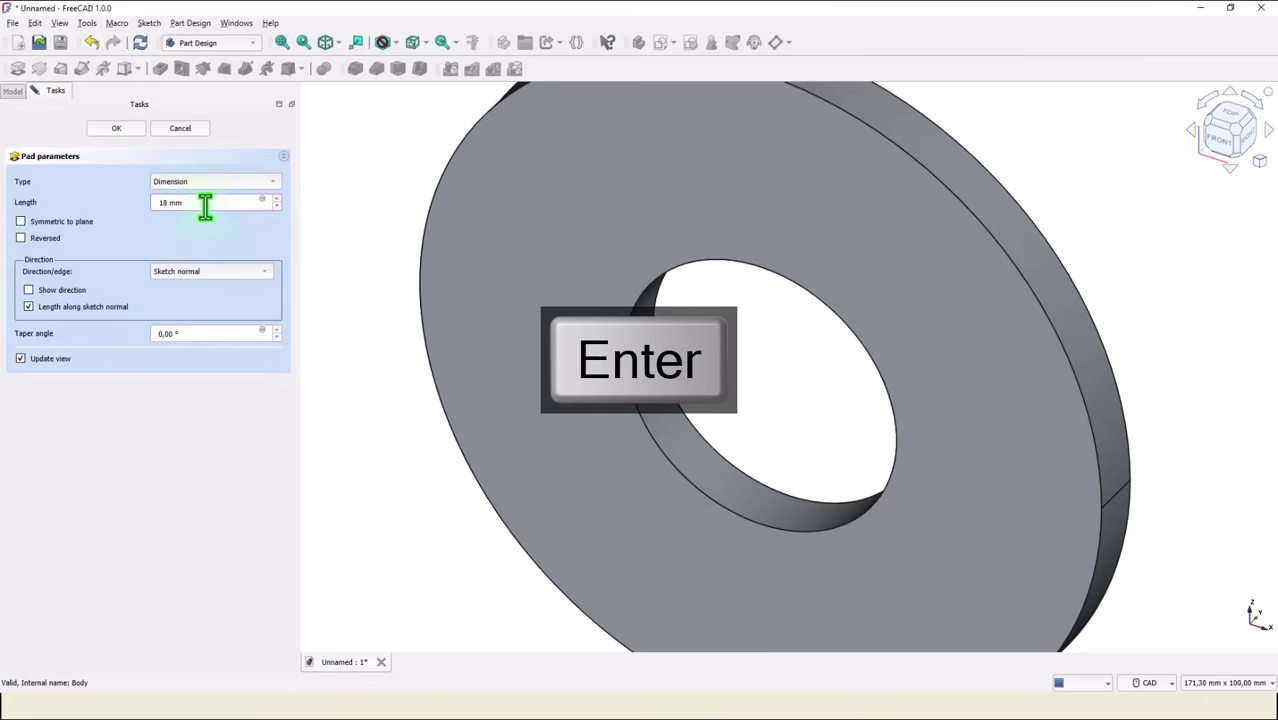
left_click(281, 43)
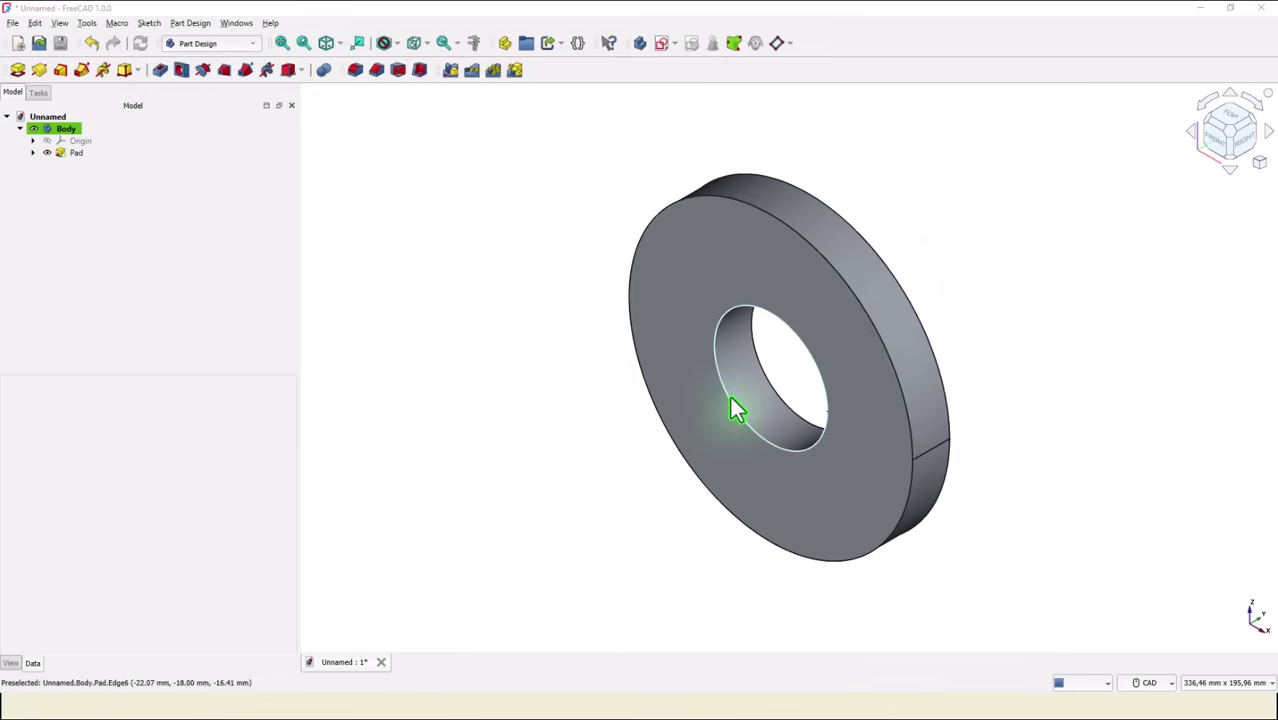
Step: Chamfer both edges of the washer's centre hole
left_click(727, 389)
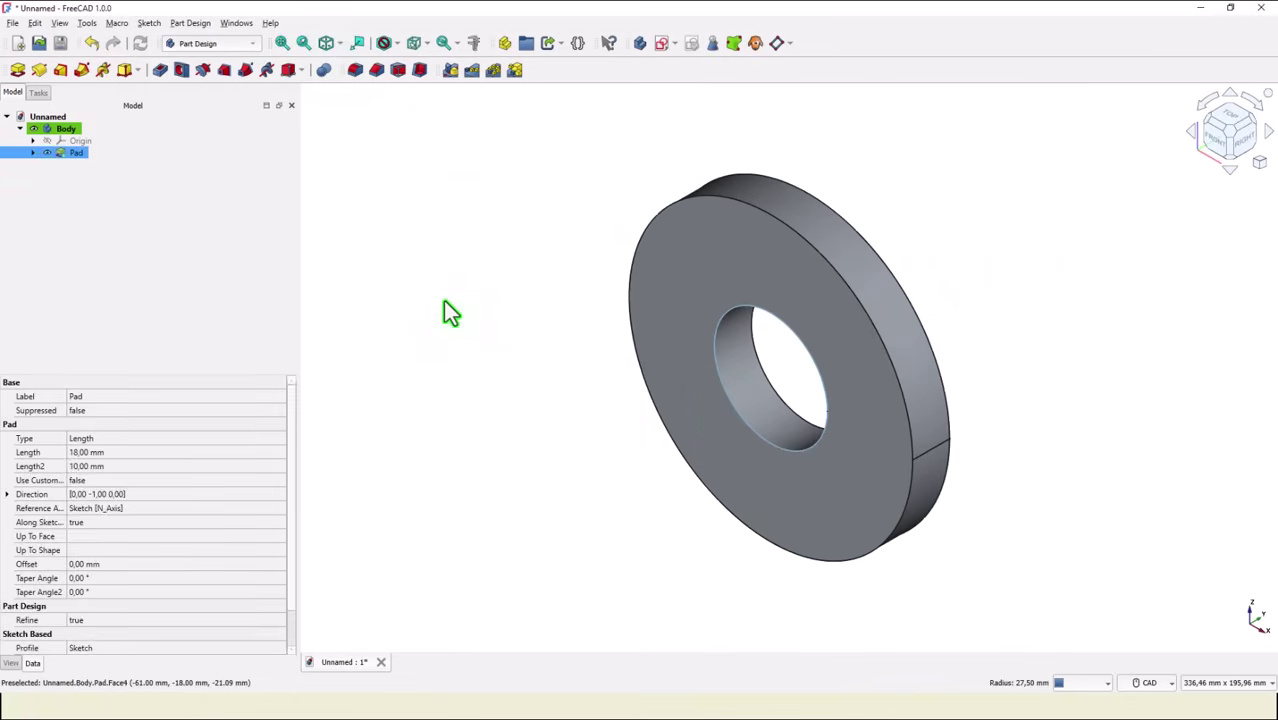
left_click(786, 396, "ctrl")
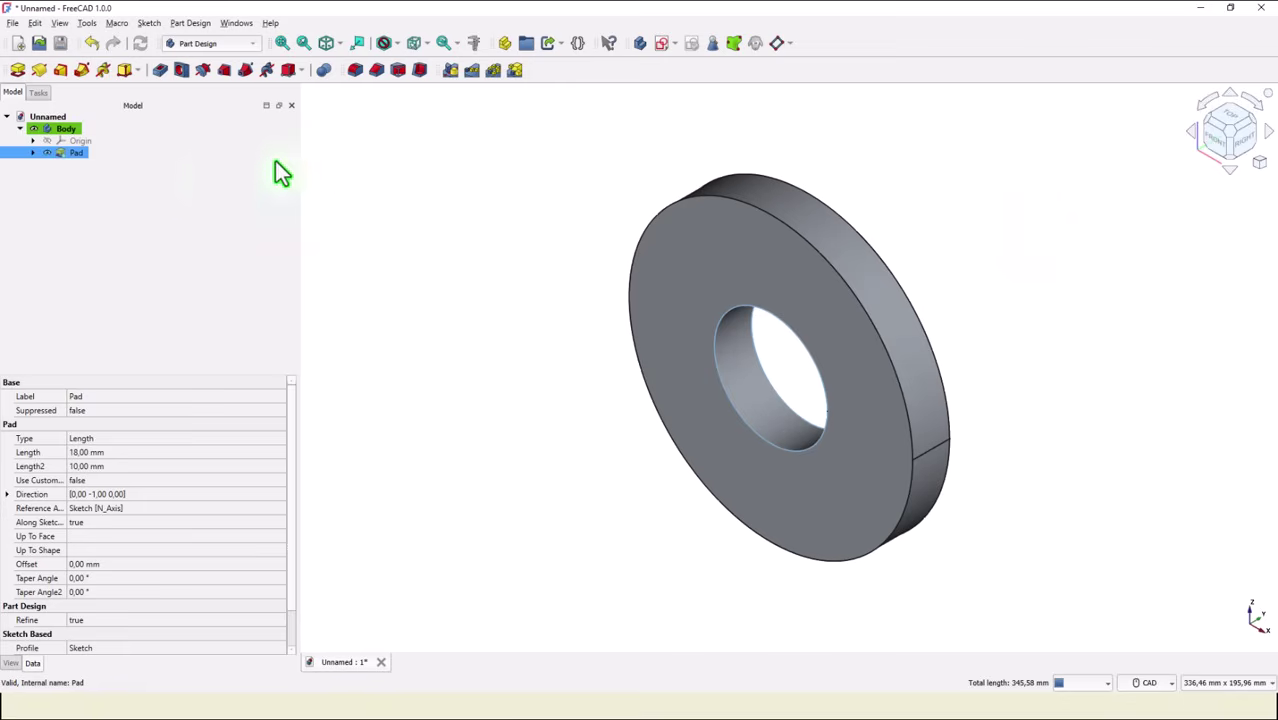
left_click(376, 70)
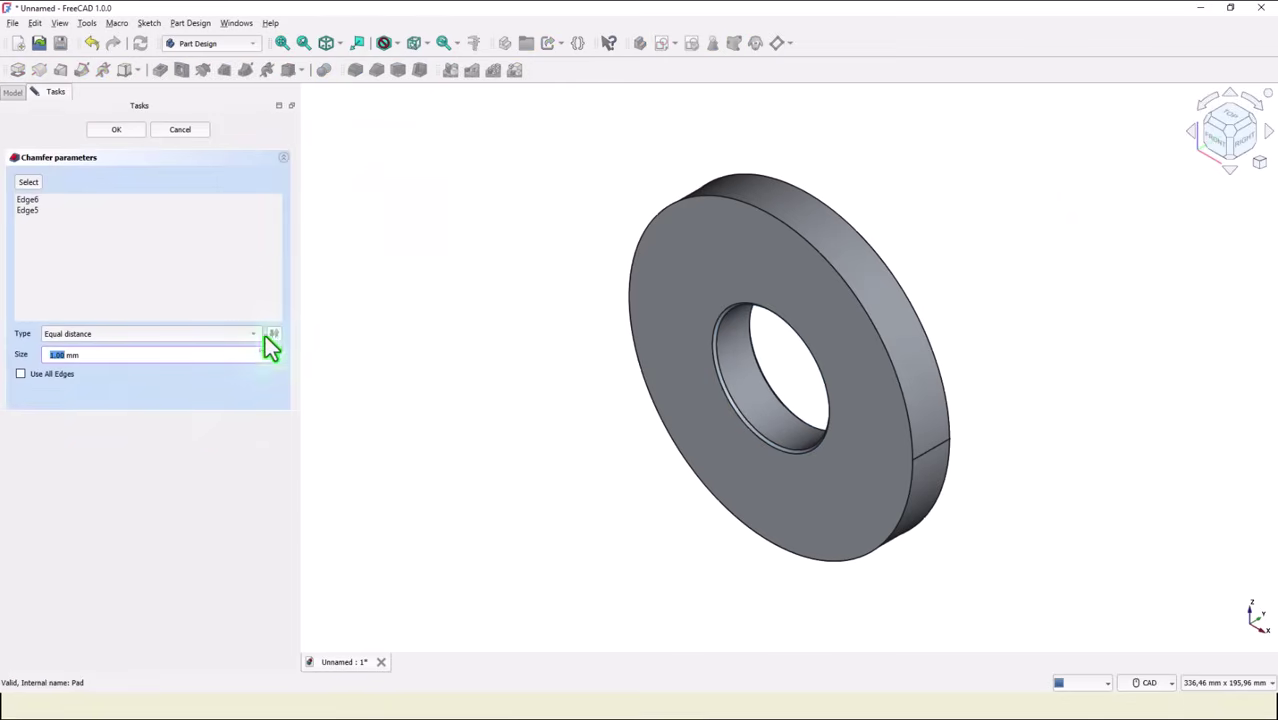
left_click(131, 133)
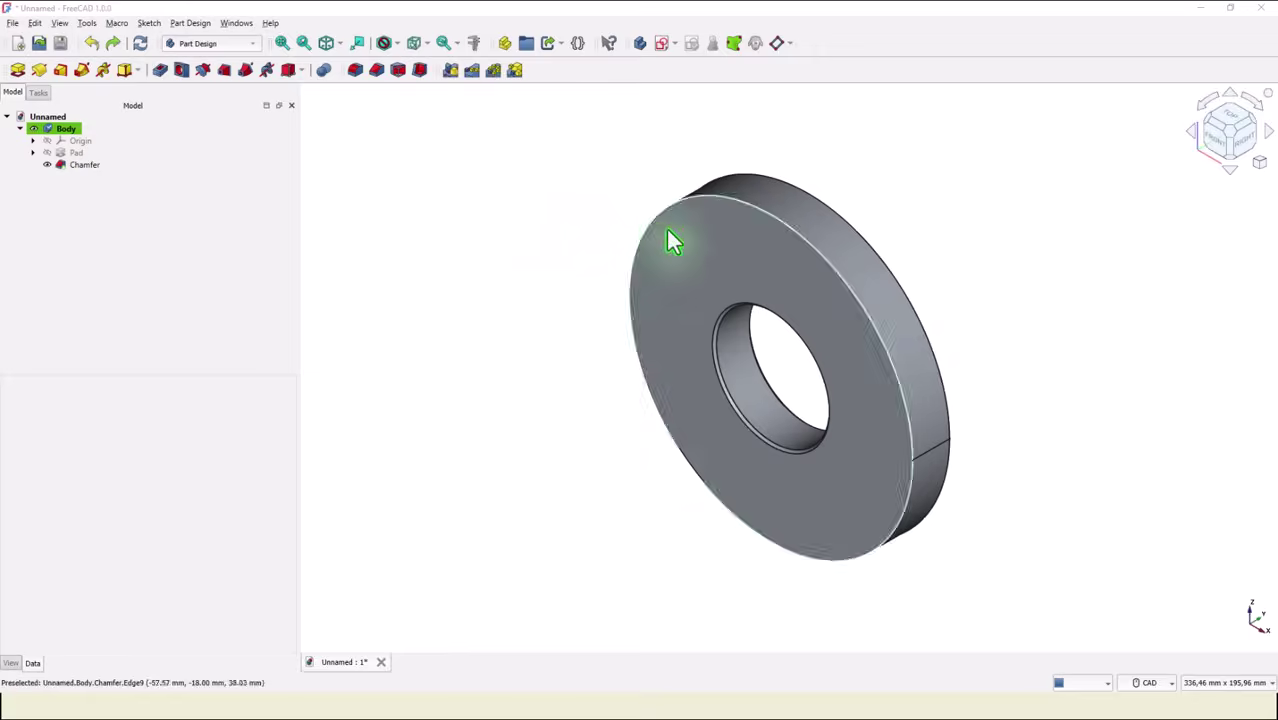
Step: On the washer's front face, sketch a 16 mm high rectangle from the centre hole outward
left_click(679, 243)
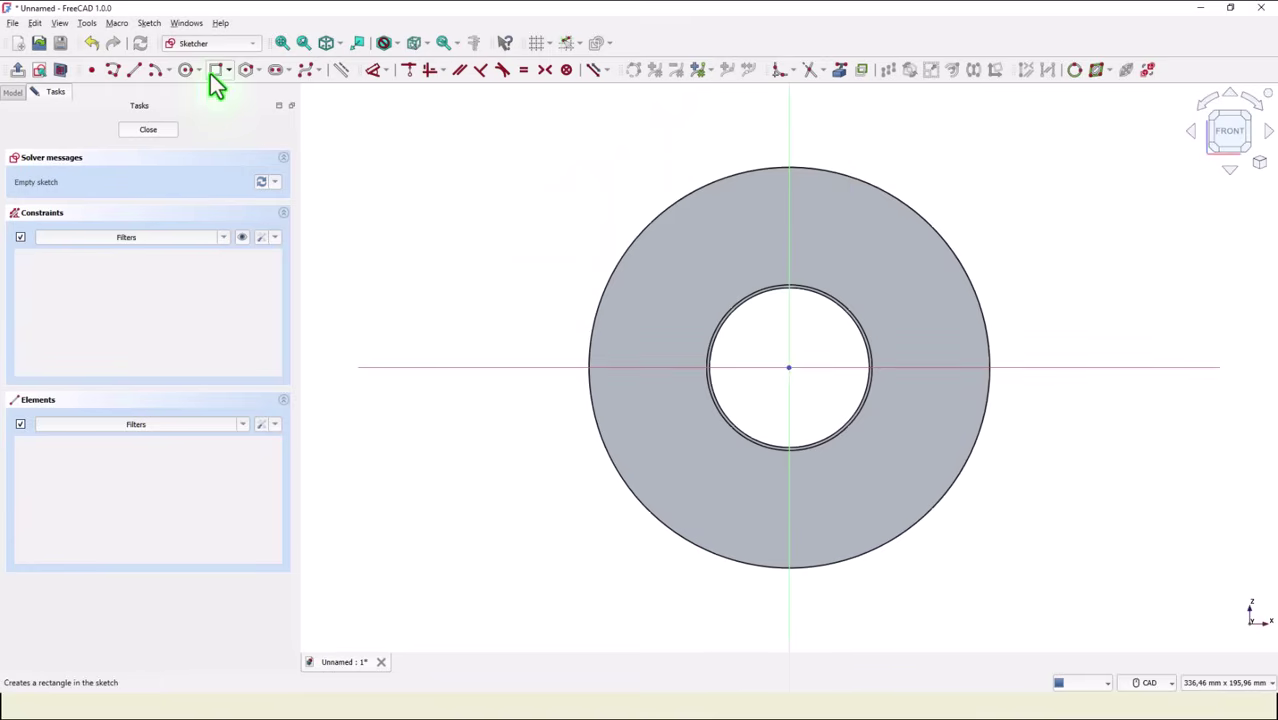
left_click(214, 71)
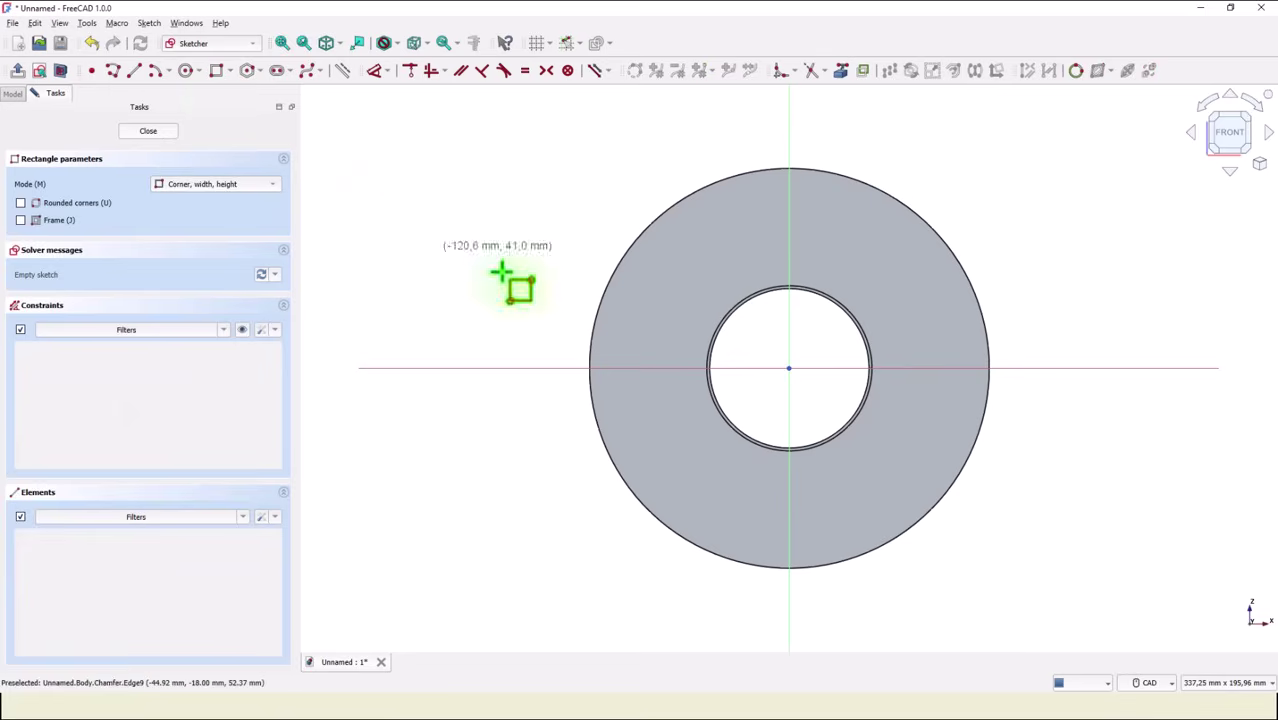
left_click(815, 338)
key("Return")
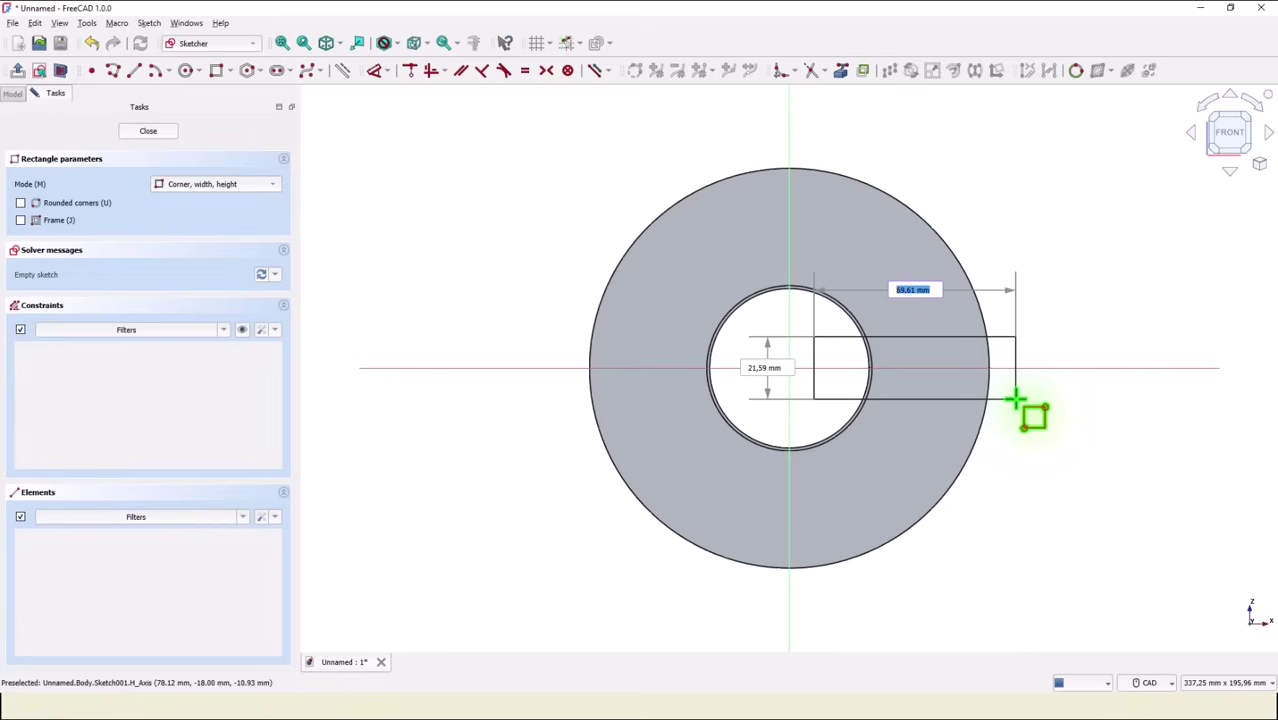
key("Tab")
key("Return")
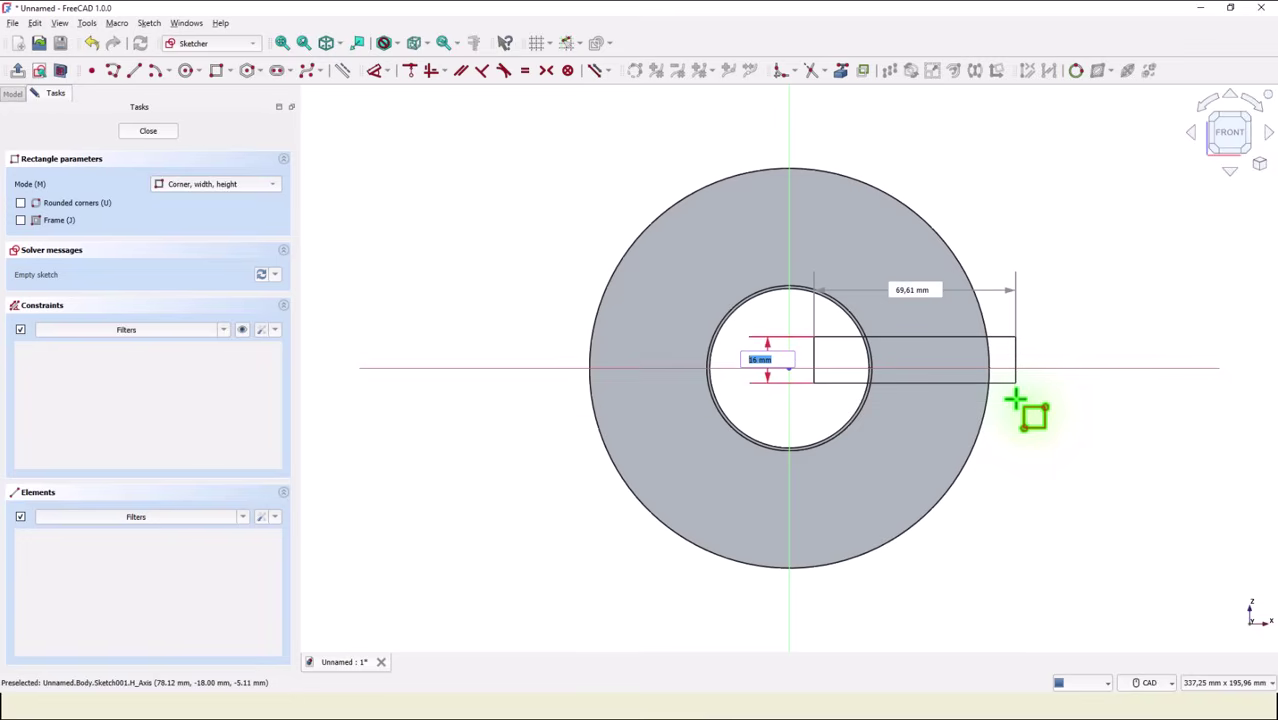
left_click(1015, 400)
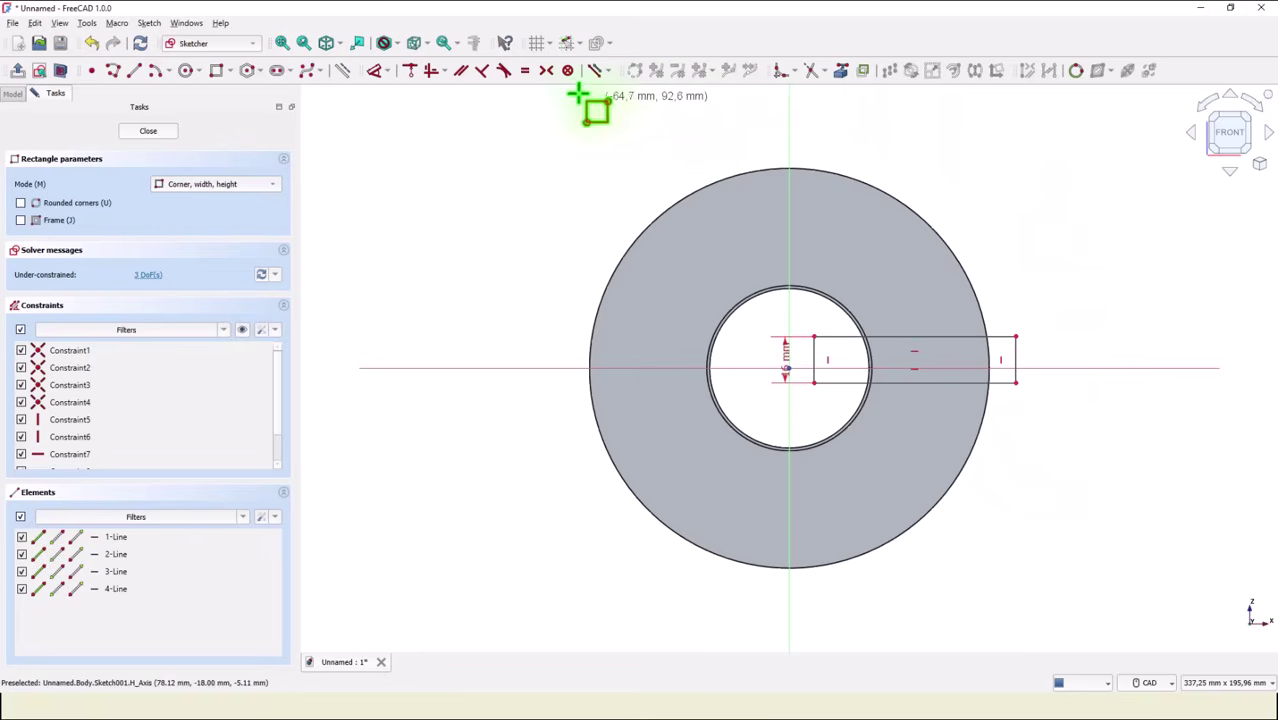
Step: Centre the rectangle on the horizontal axis, pin its right edge to the rim, and close the sketch
left_click(547, 70)
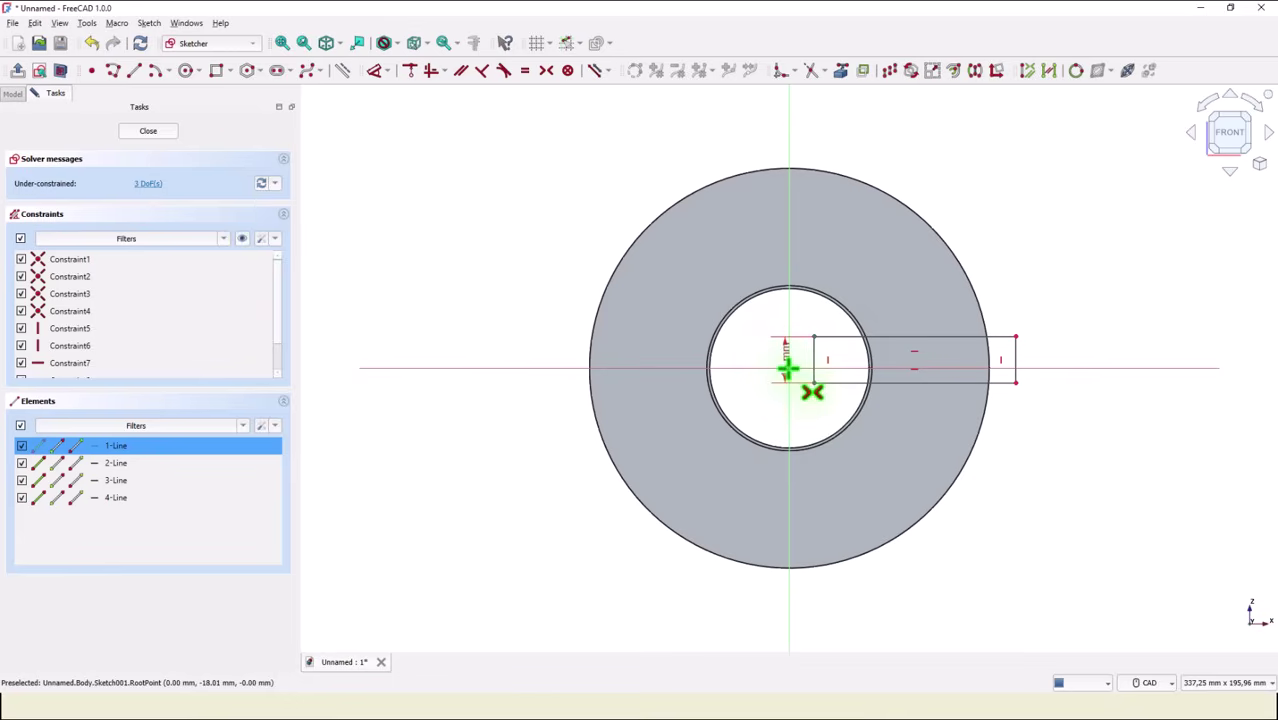
left_click(789, 369)
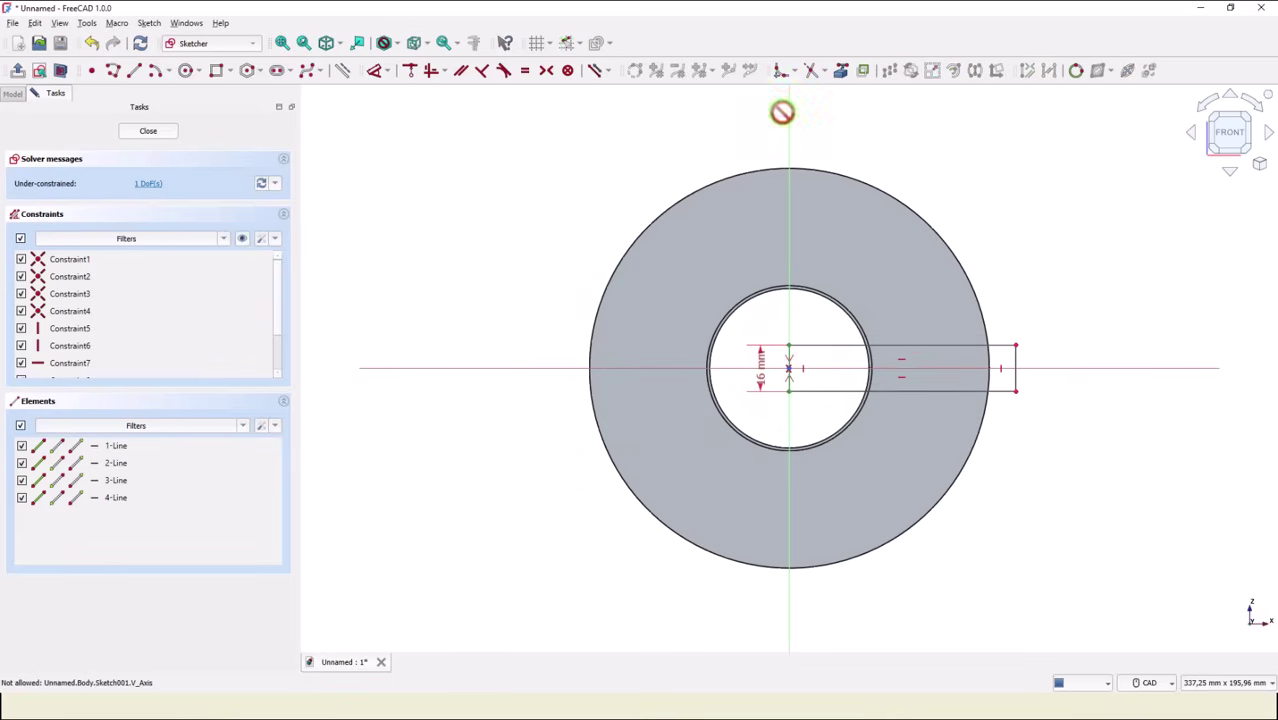
left_click(925, 221)
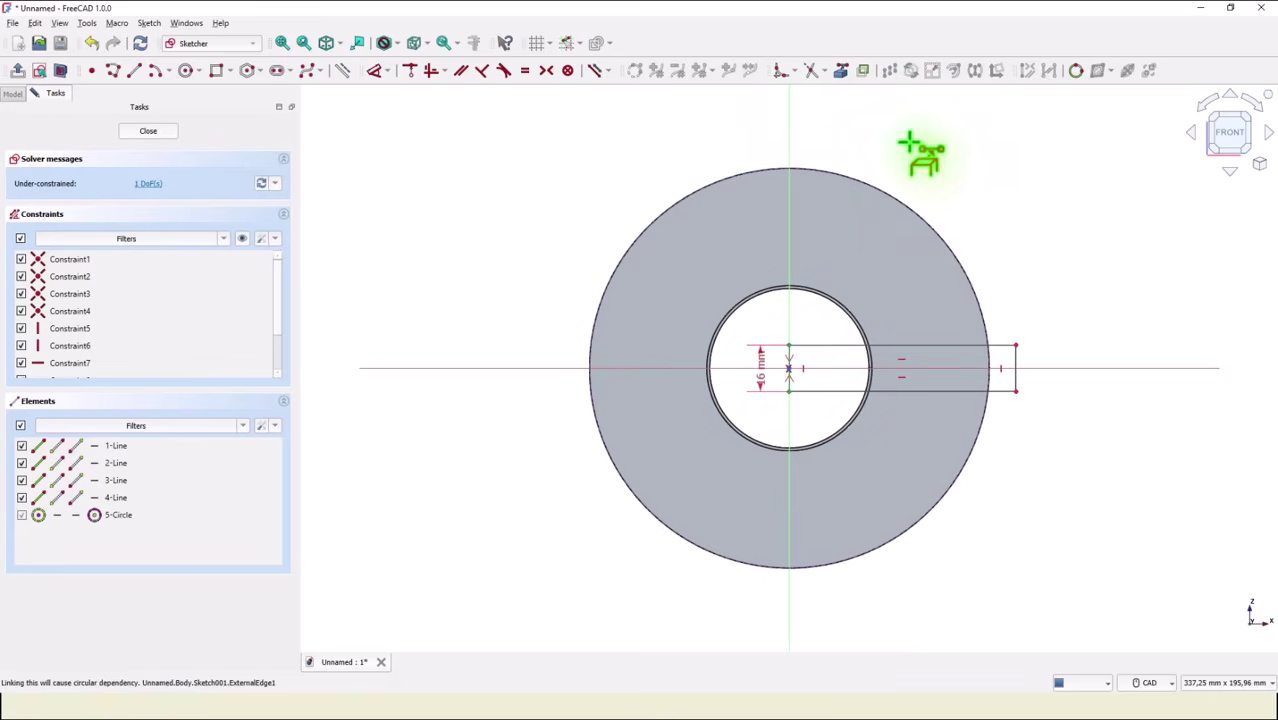
left_click(509, 73)
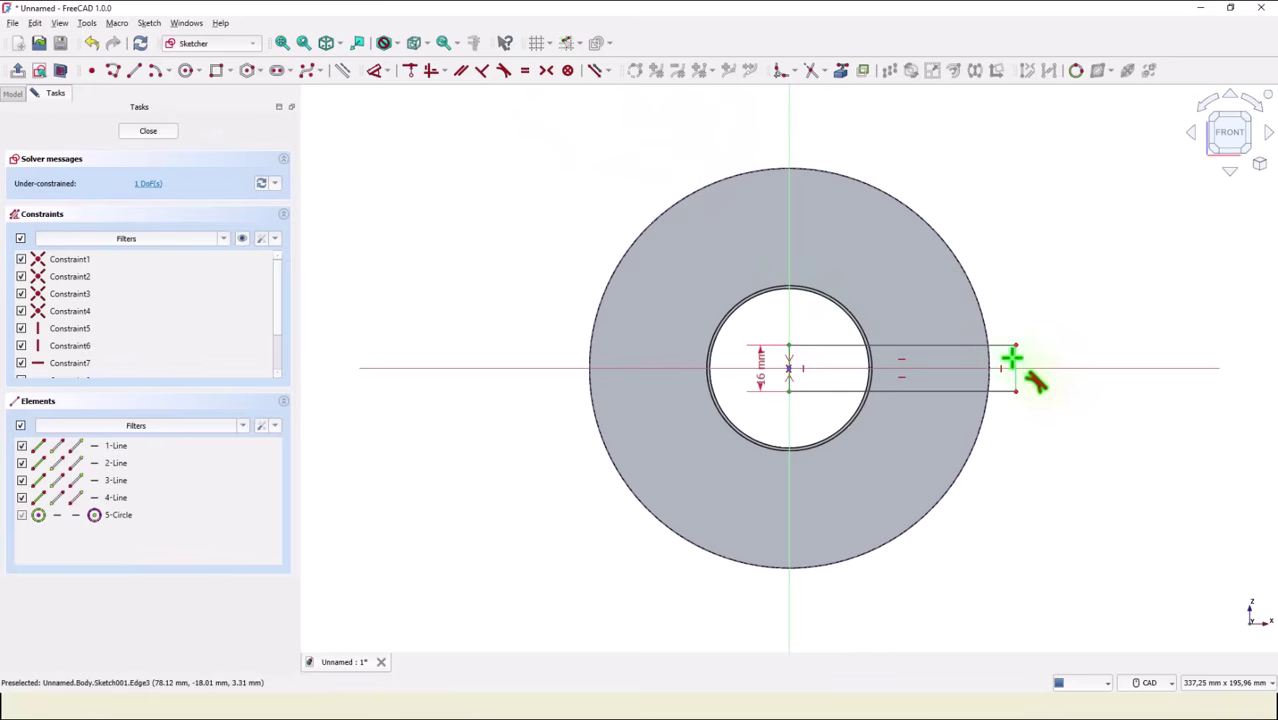
left_click(1015, 370)
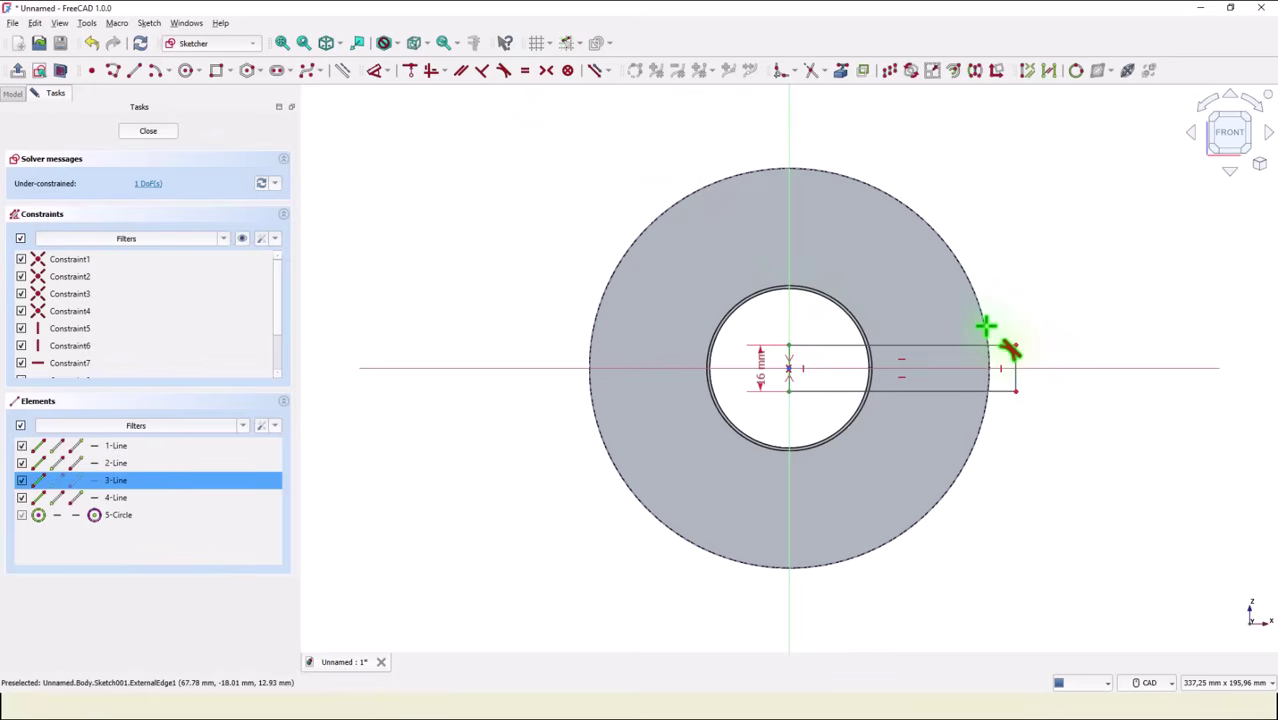
left_click(986, 325)
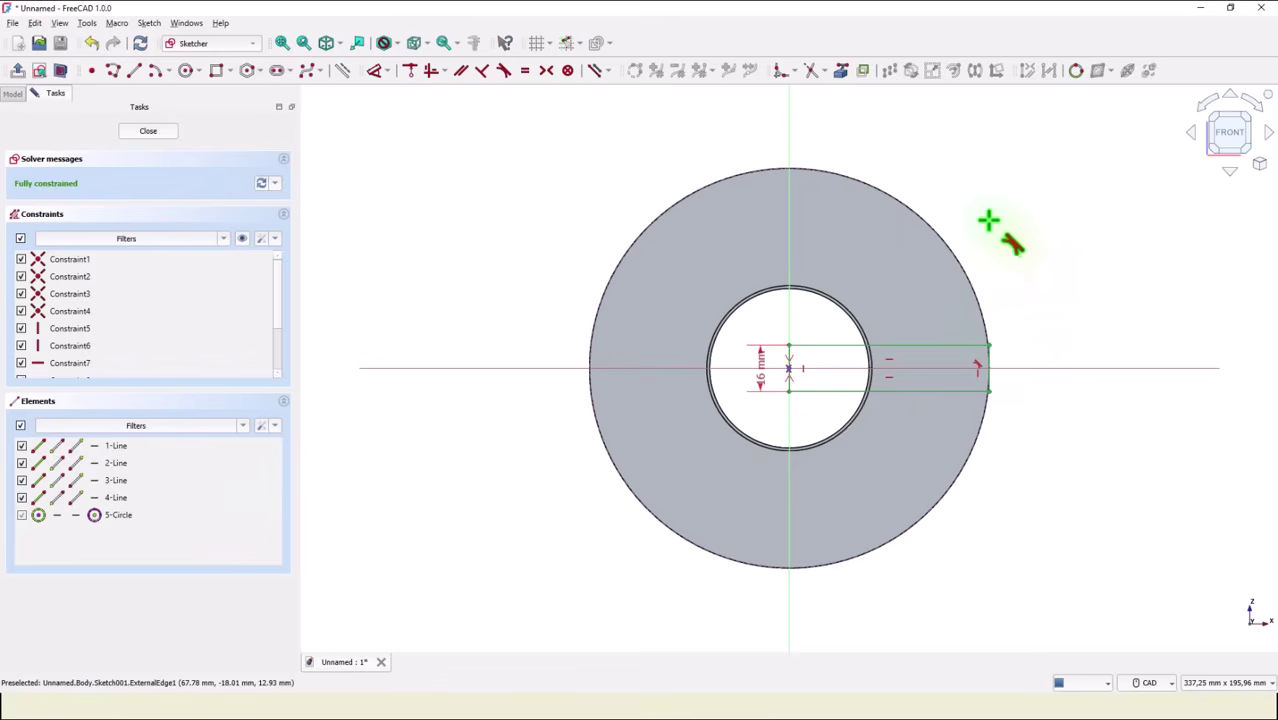
left_click(149, 132)
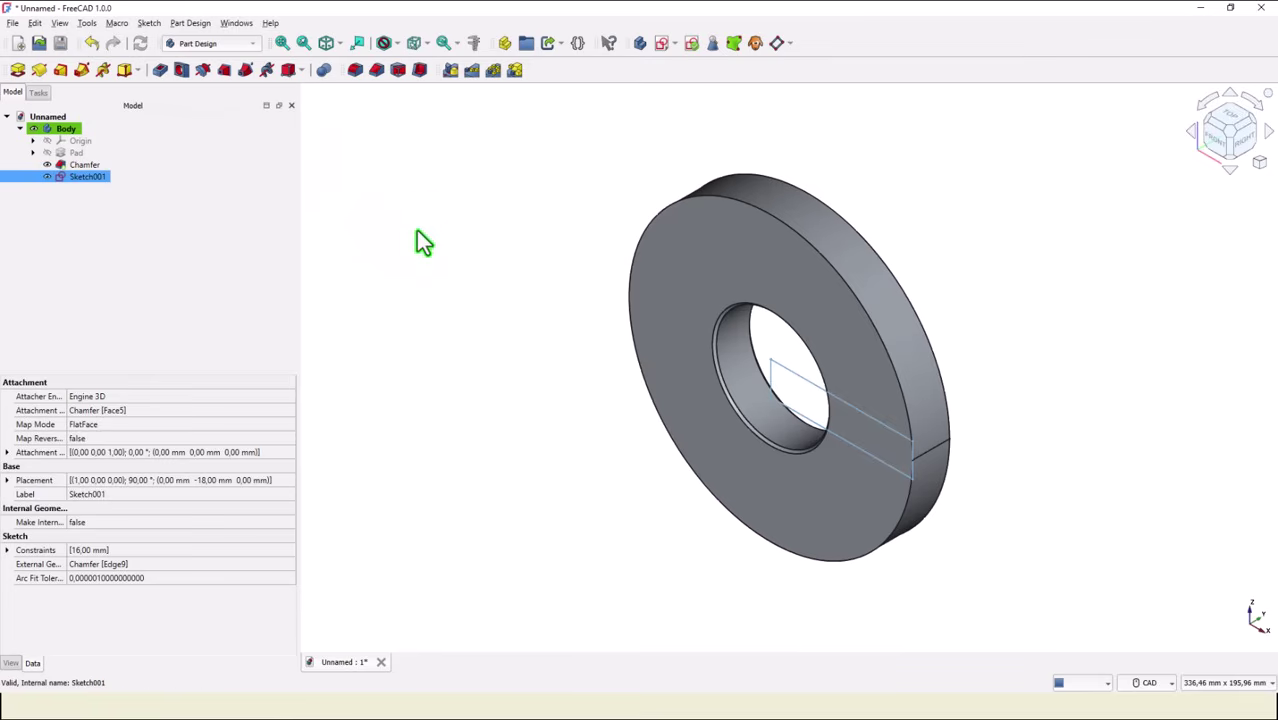
Step: Pocket Sketch001 9 mm deep to cut the keyway
left_click(160, 70)
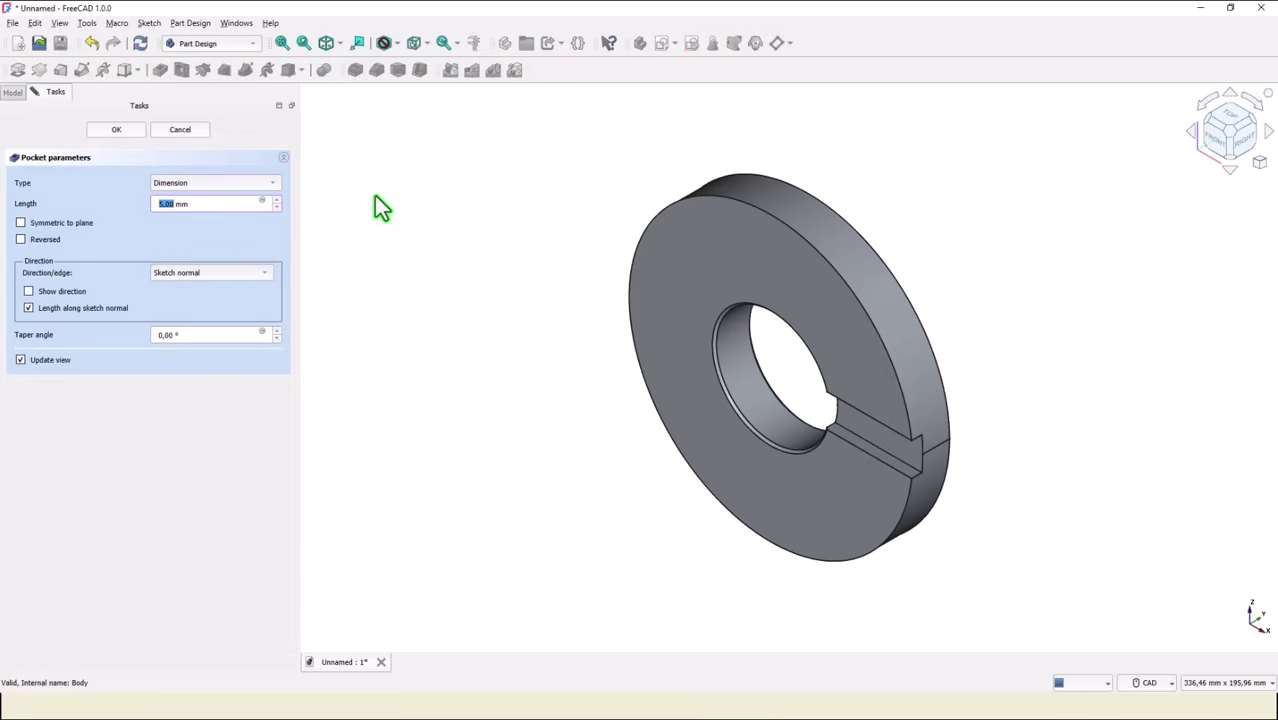
type("9")
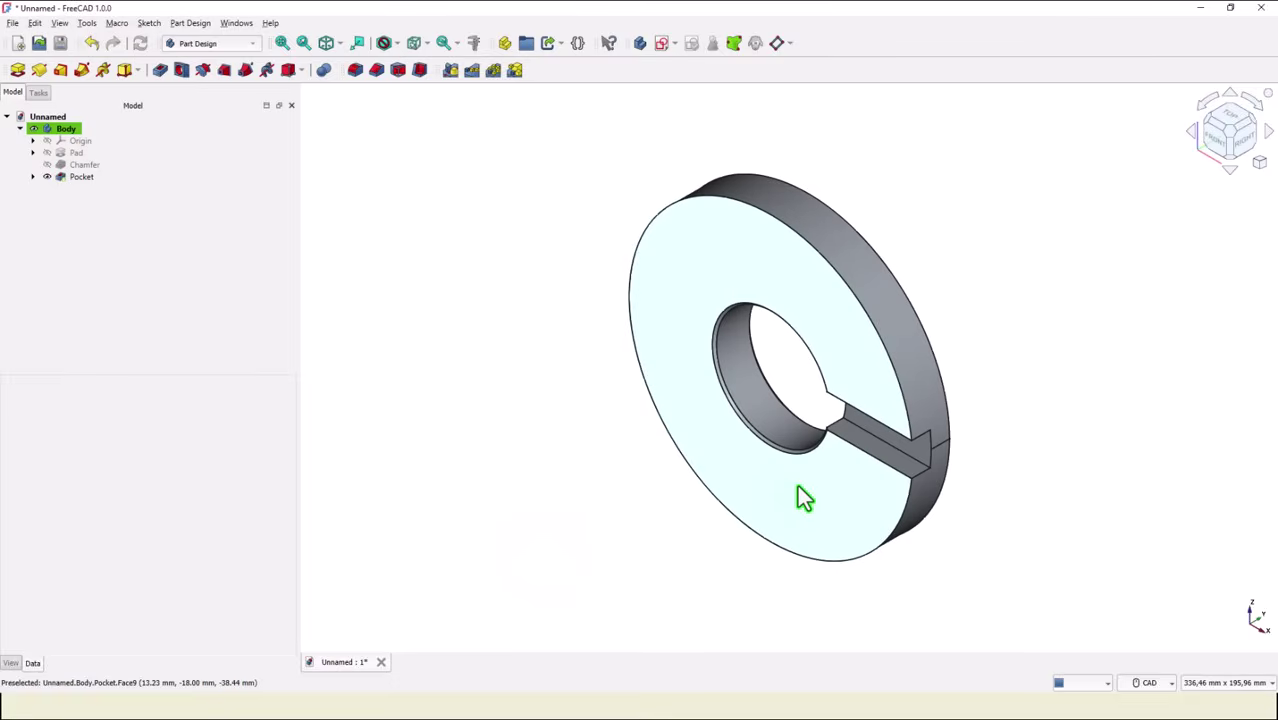
Step: Start a sketch on the disc's front face referencing the keyway's upper edge
left_click(797, 485)
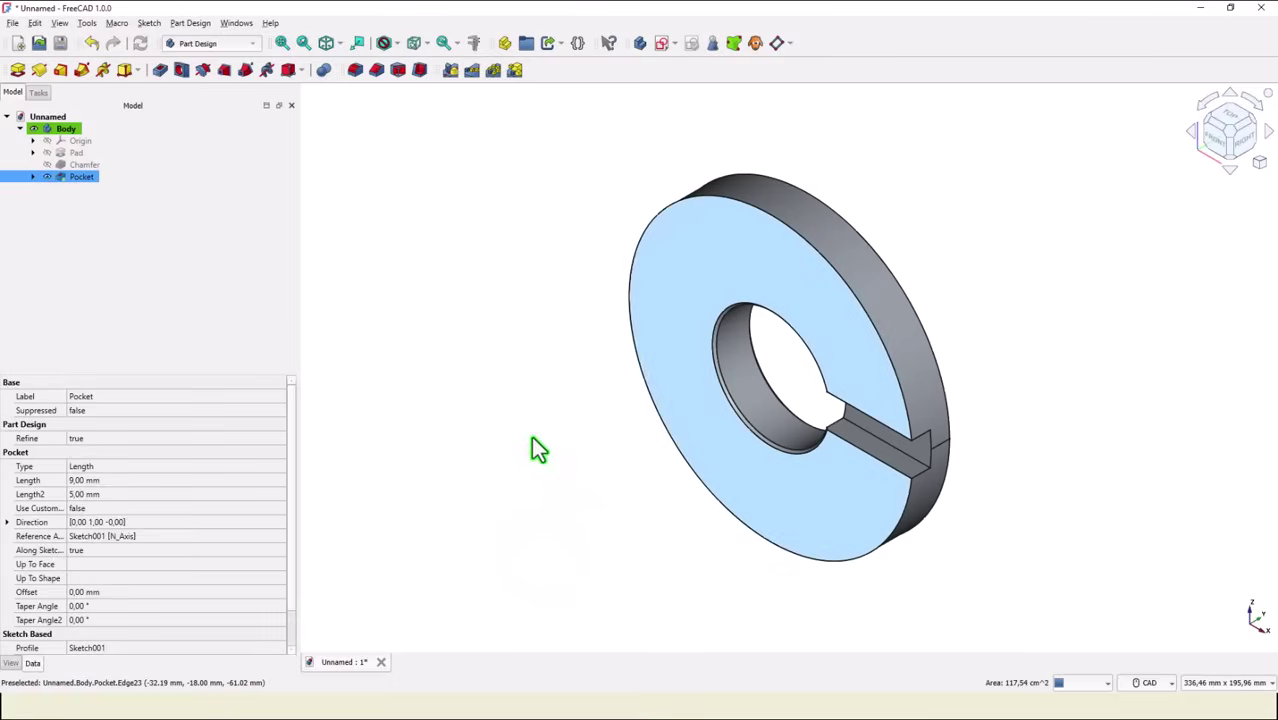
left_click(659, 45)
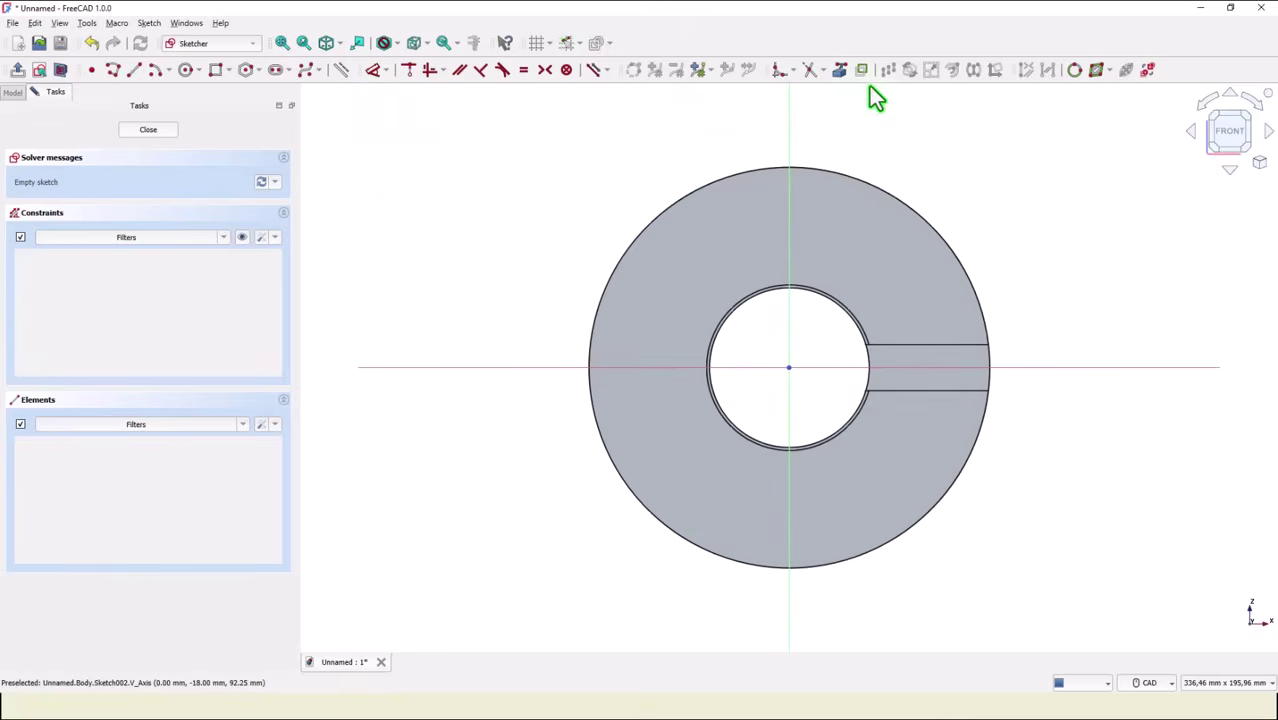
left_click(840, 72)
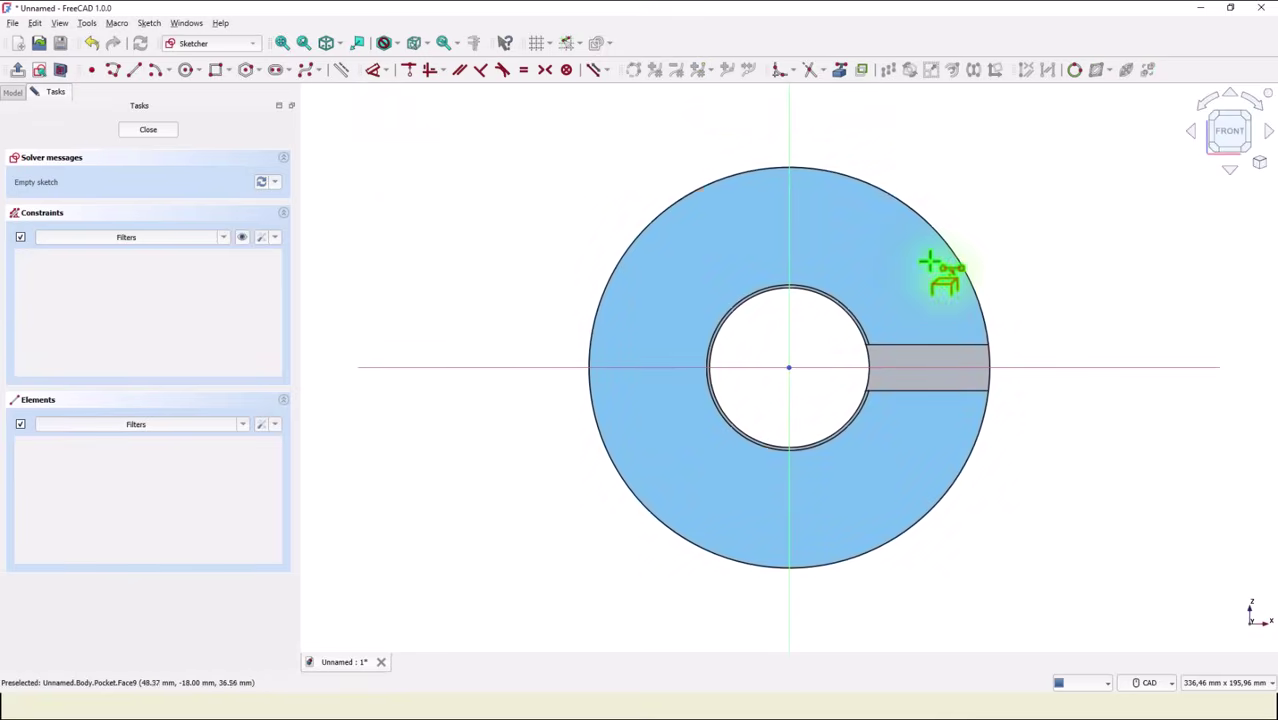
left_click(956, 347)
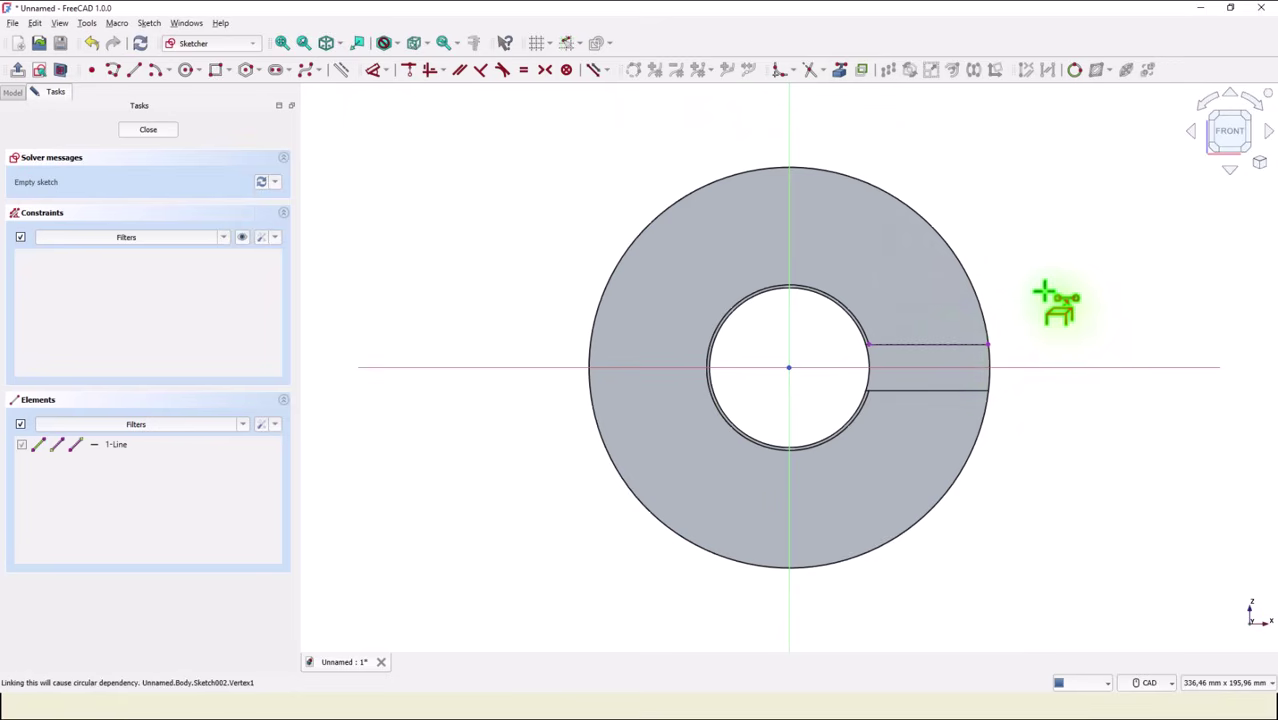
Step: Draw a closed six-line wedge outline across the keyway's outer end
left_click(112, 70)
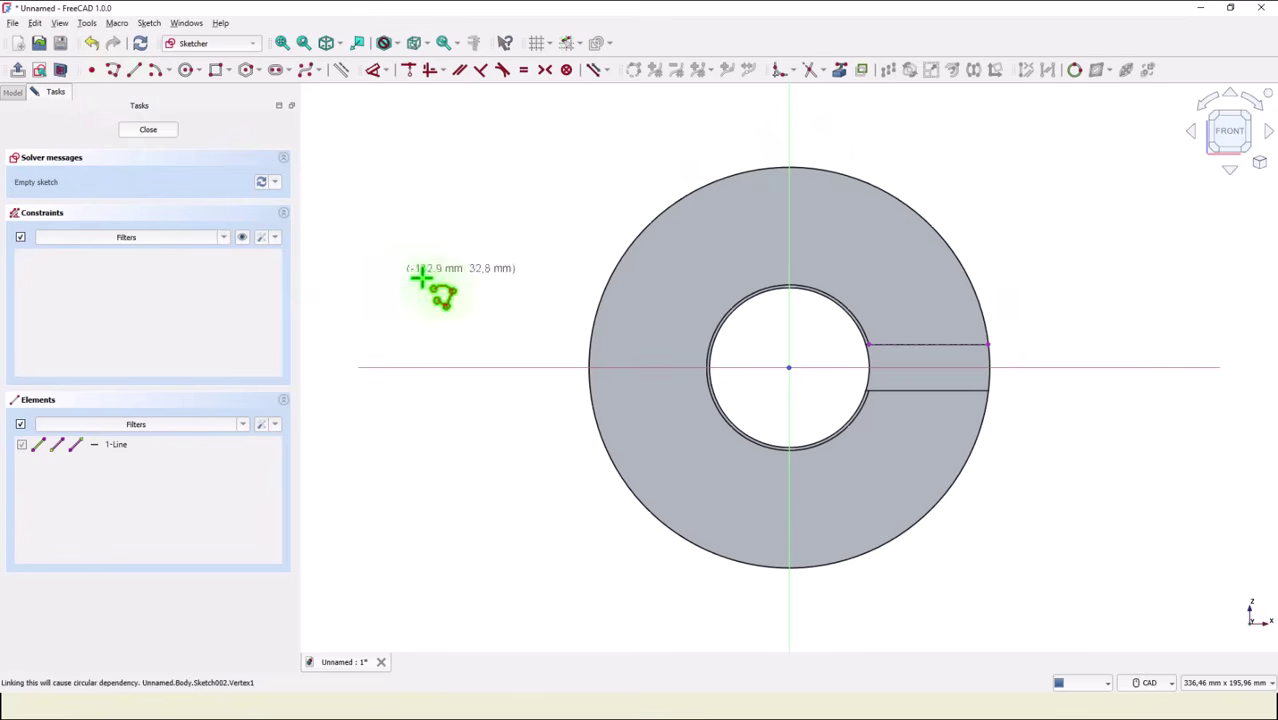
left_click(915, 368)
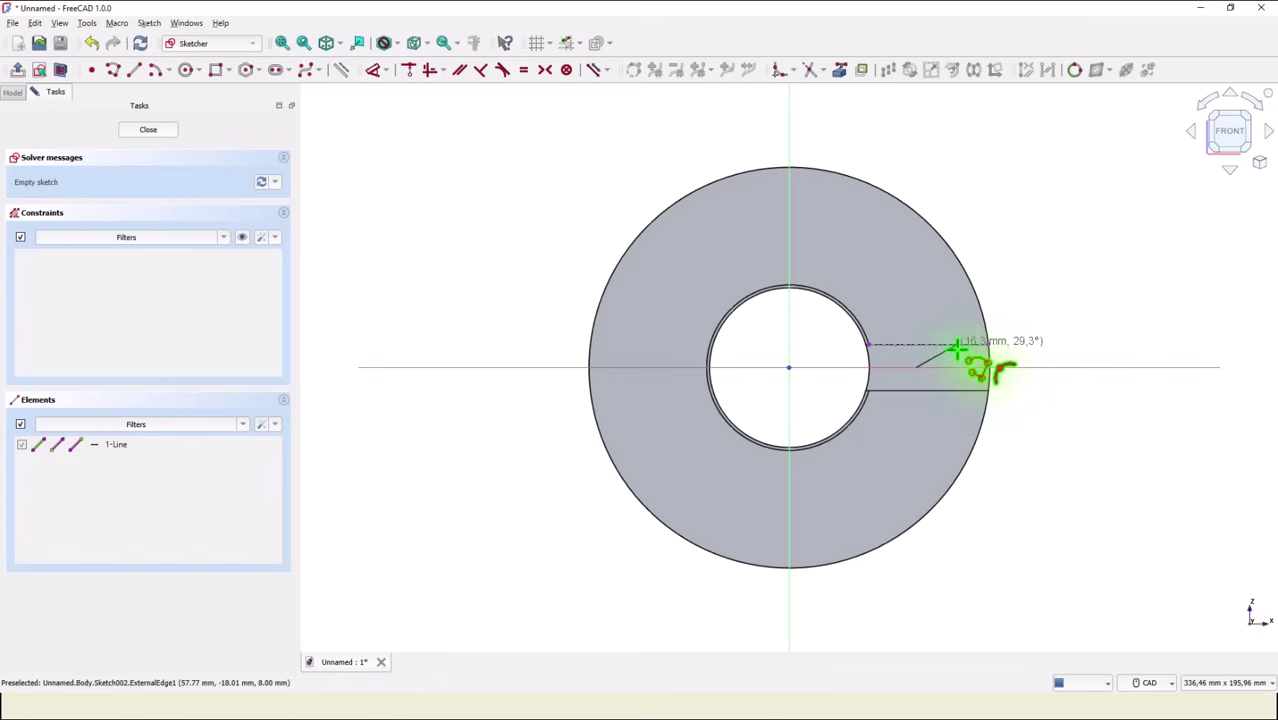
left_click(957, 346)
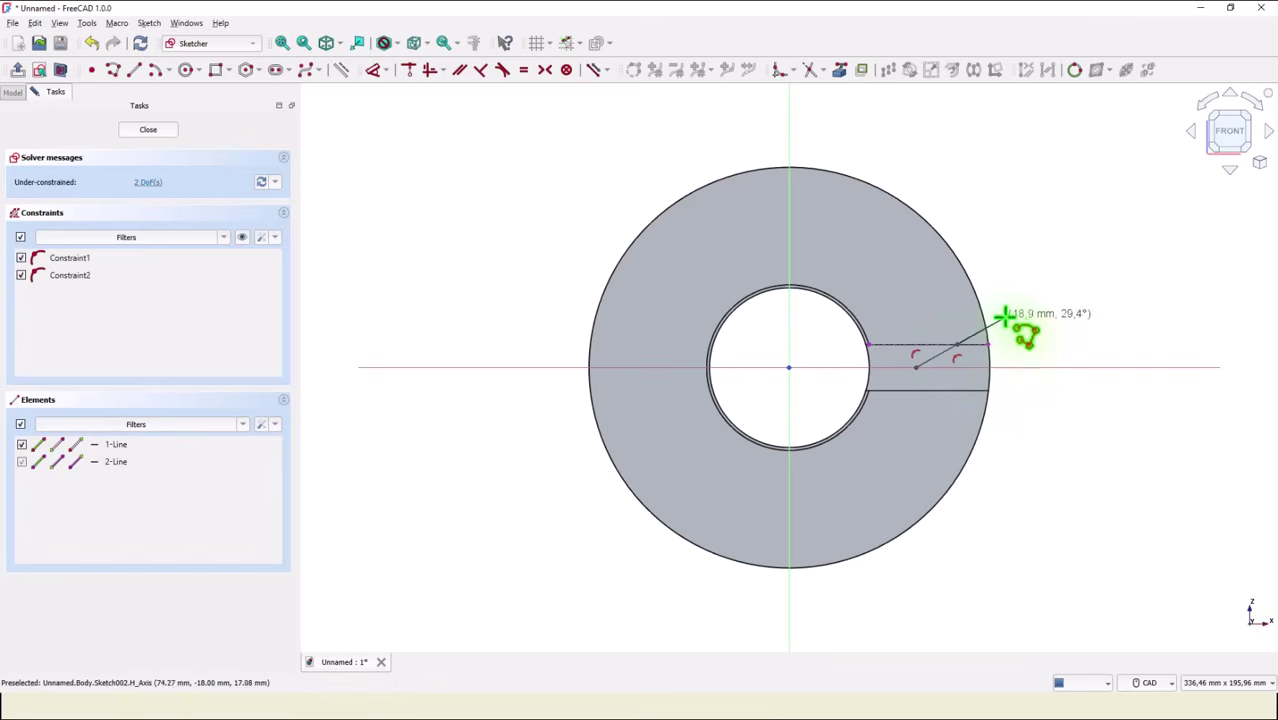
left_click(1003, 318)
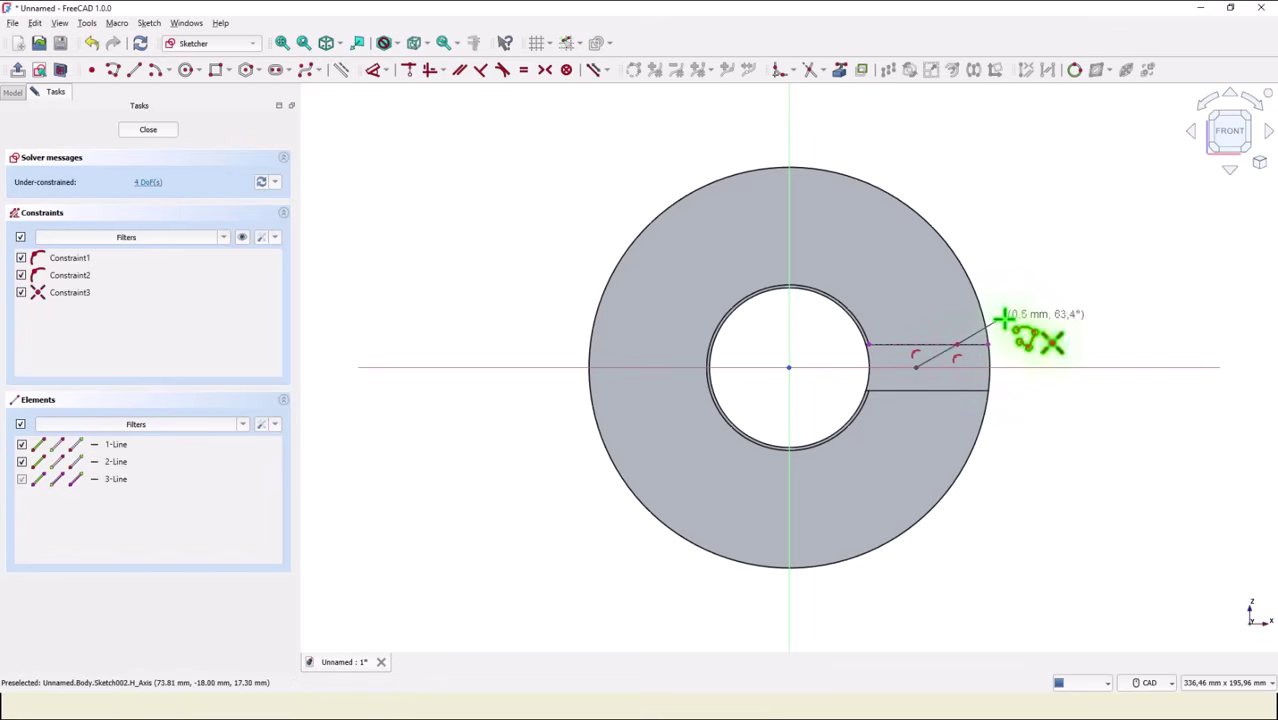
left_click(1003, 411)
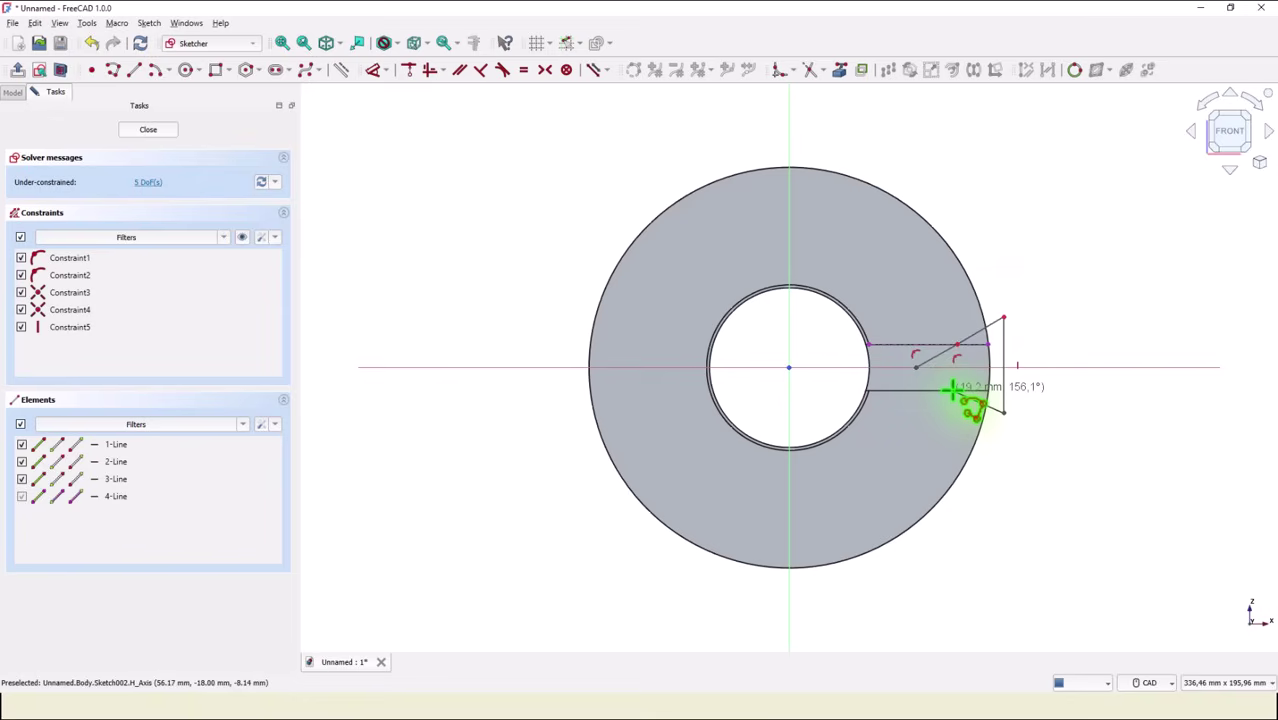
left_click(950, 394)
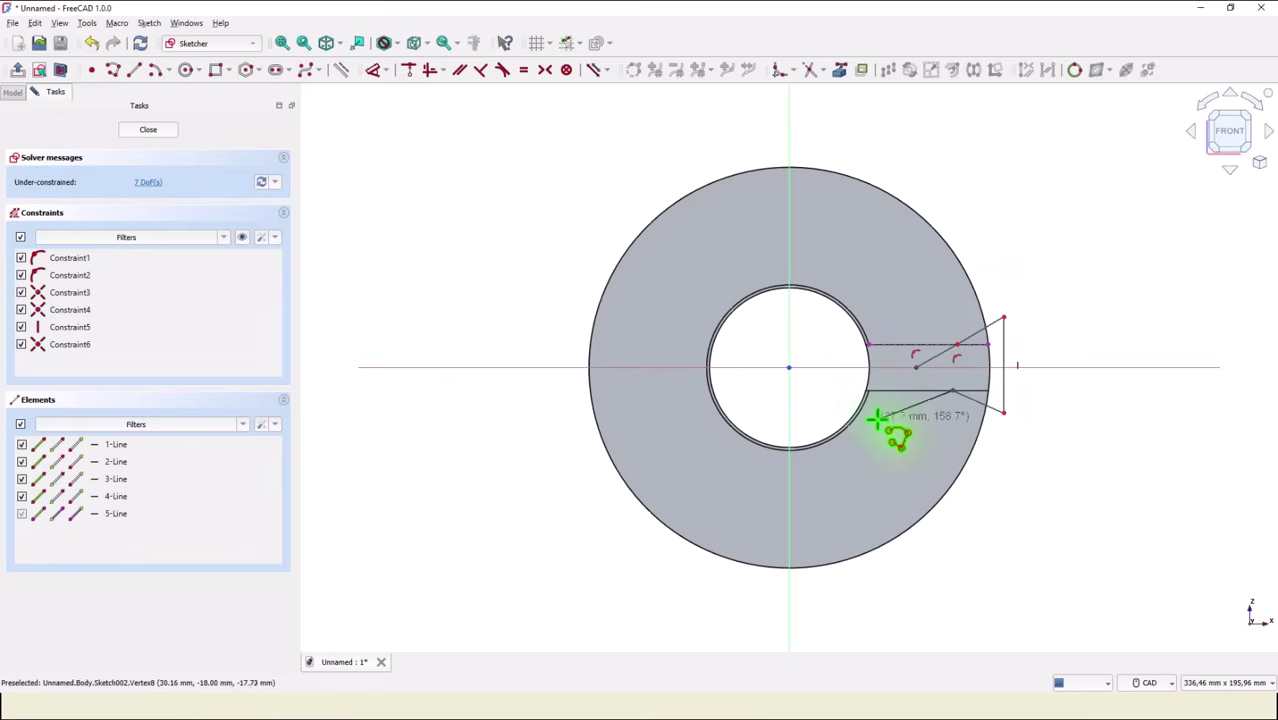
double_click(916, 368)
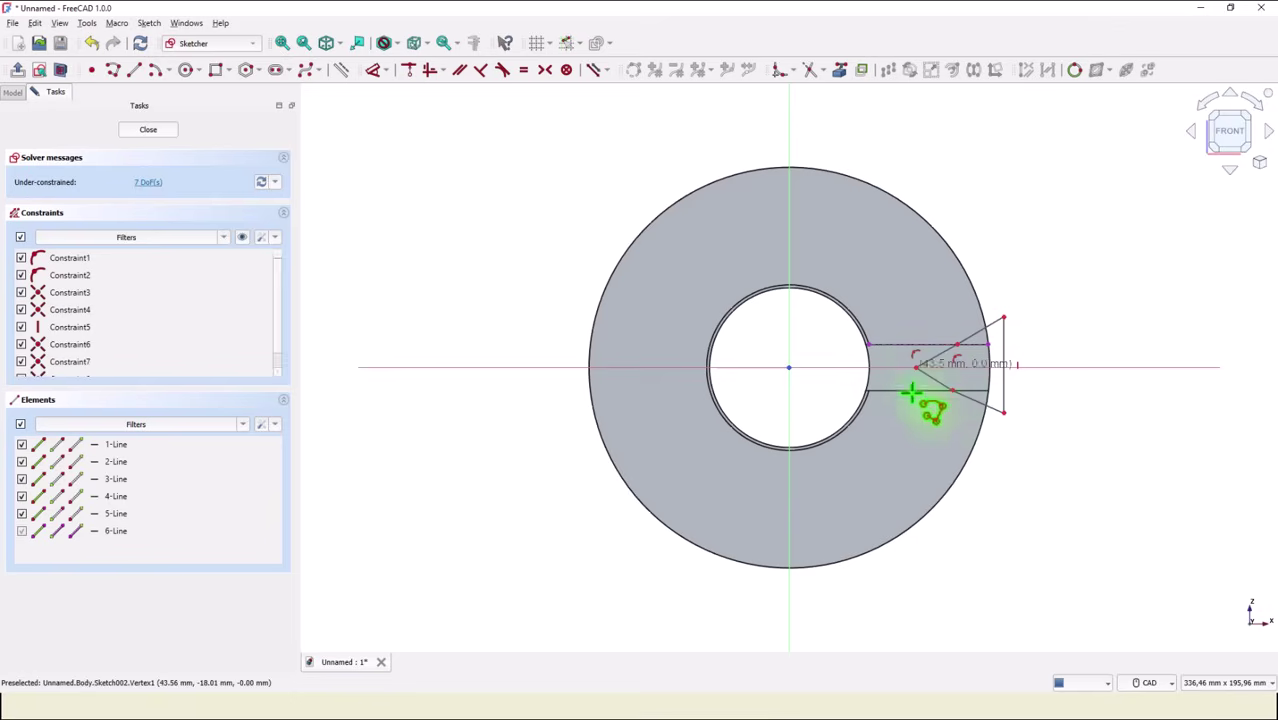
Step: Attach the wedge's upper and lower outer corners onto their edges
left_click(410, 71)
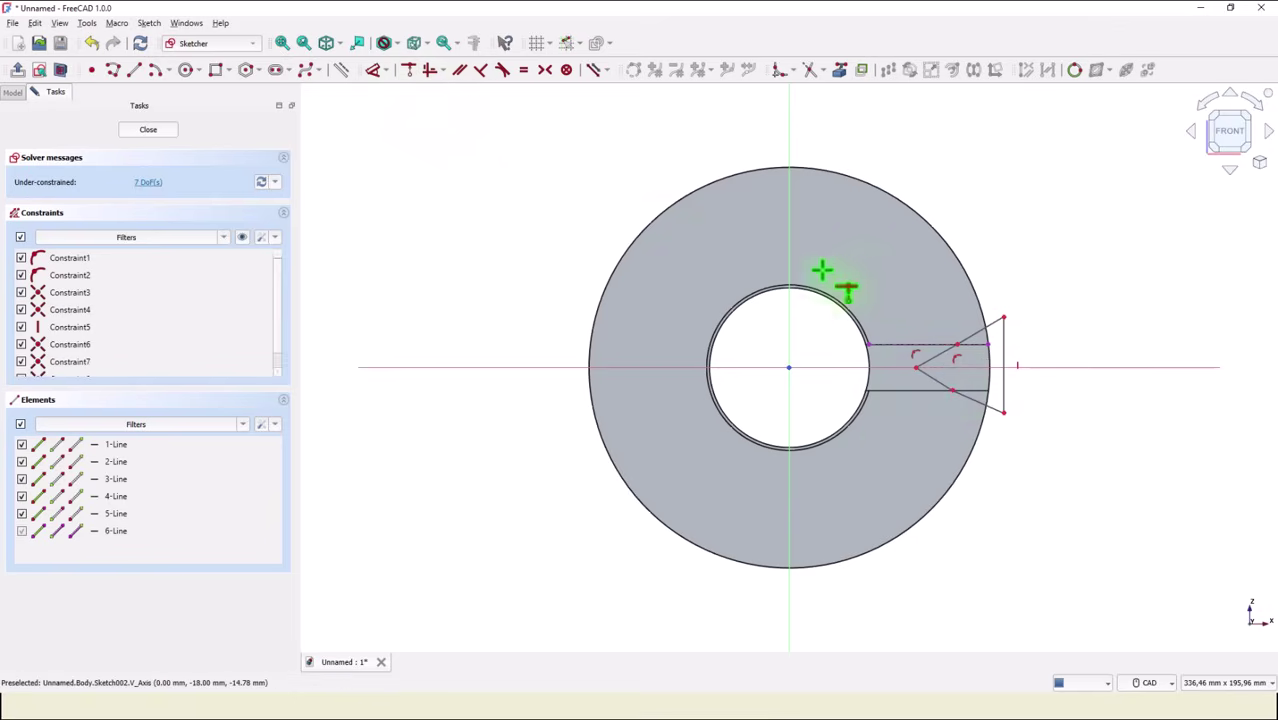
left_click(936, 356)
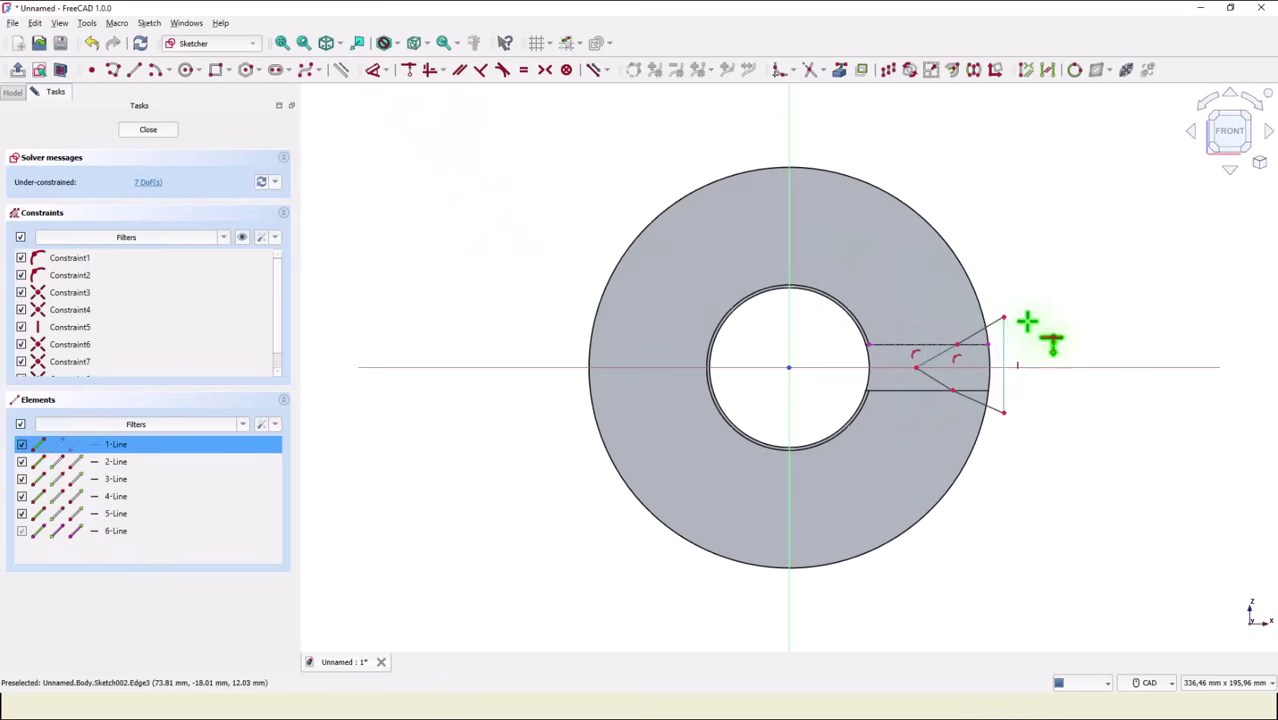
left_click(1002, 320)
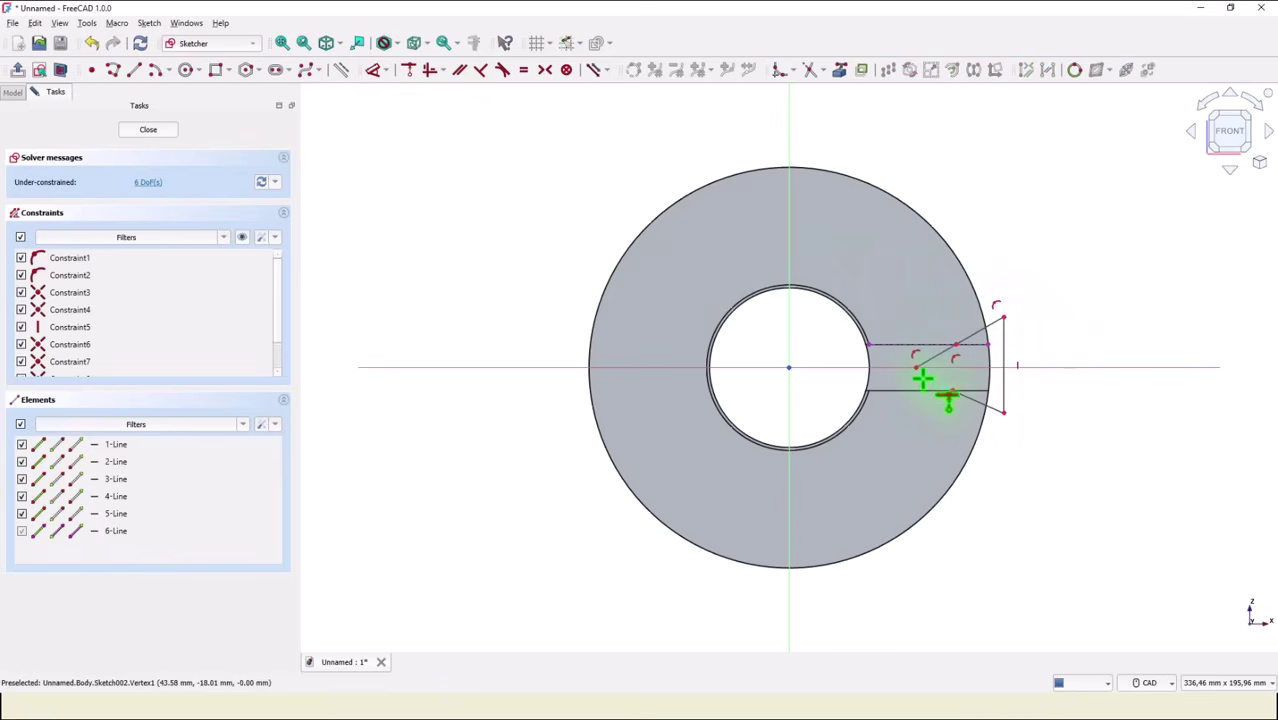
left_click(982, 404)
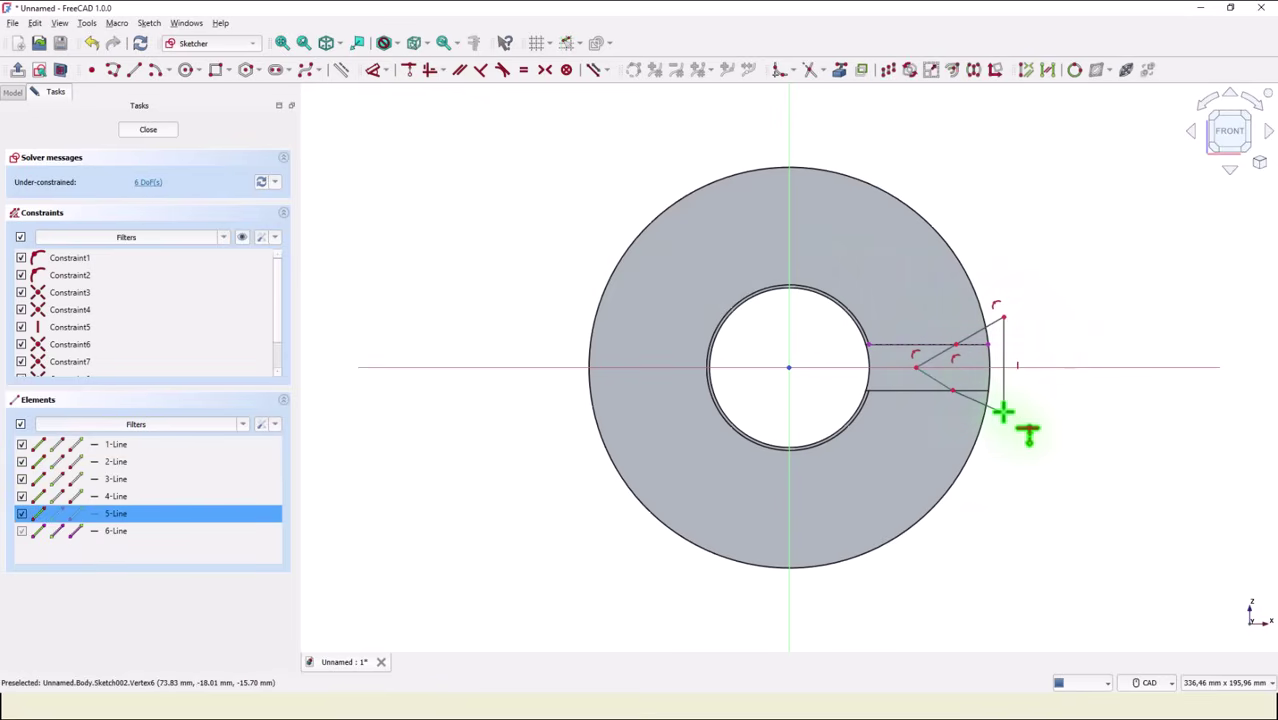
left_click(1003, 411)
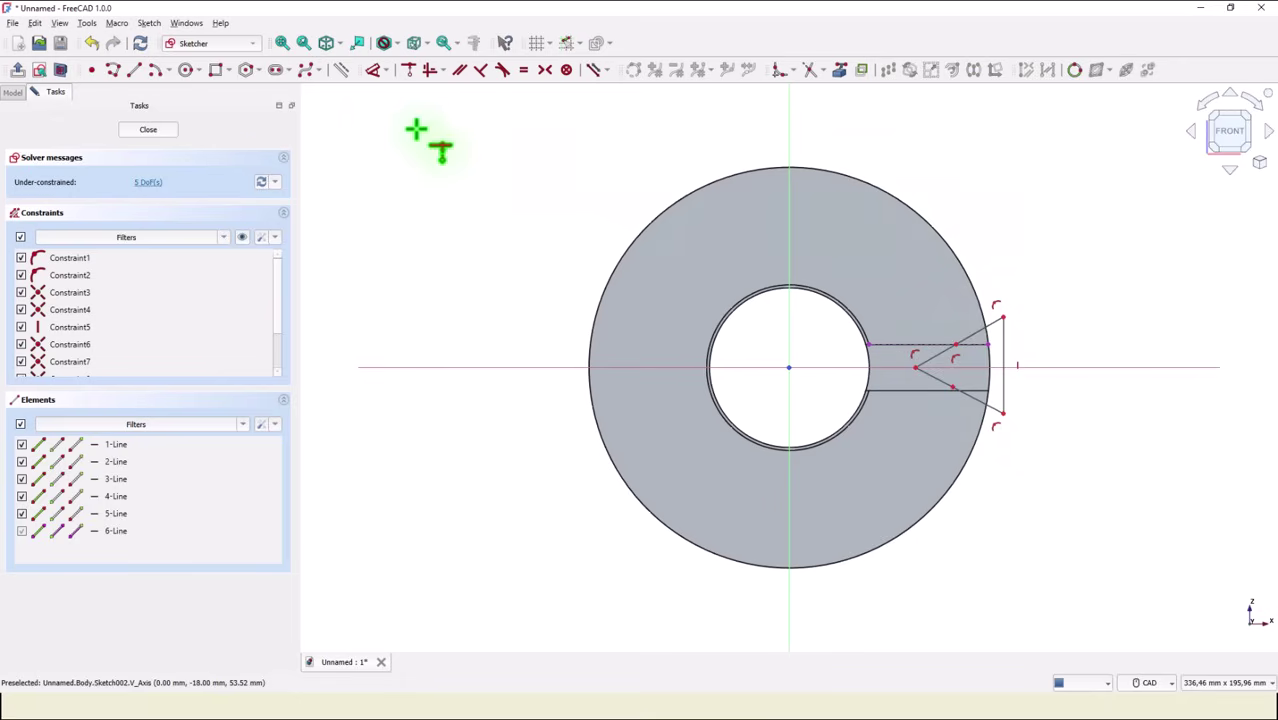
Step: Add a vertical line across the wedge and make its two slanted edges equal
left_click(136, 70)
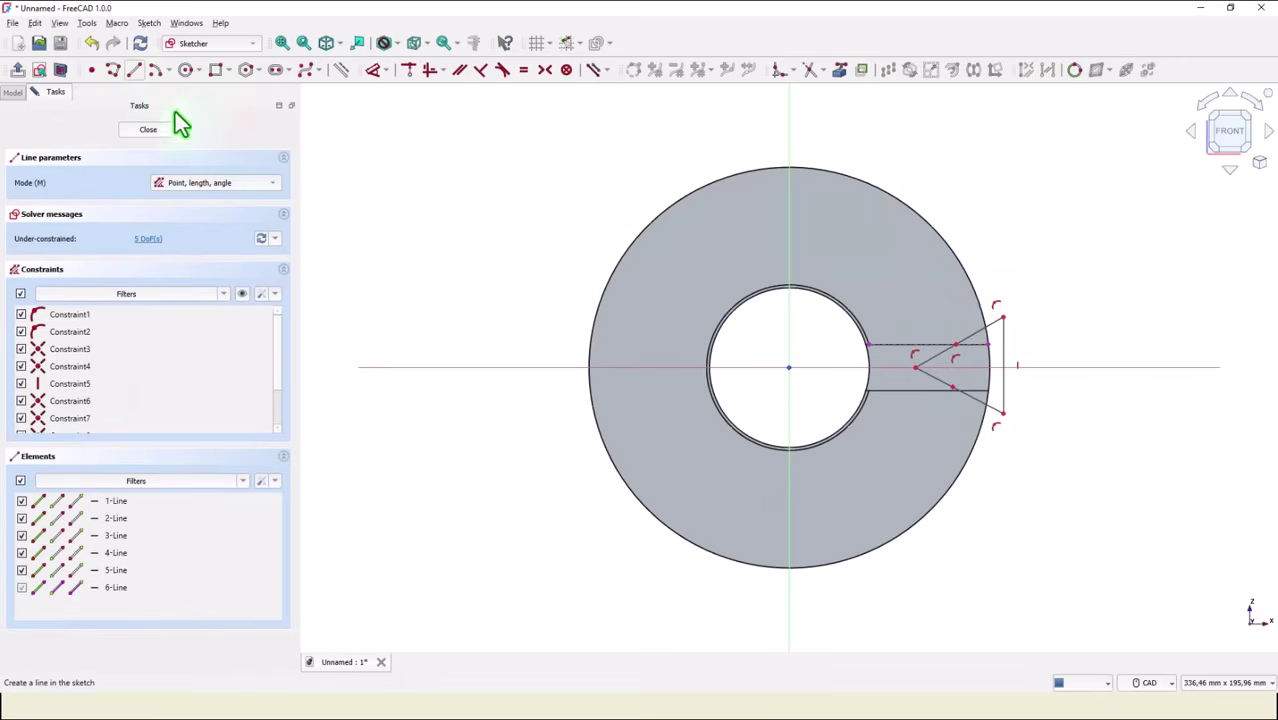
left_click(955, 343)
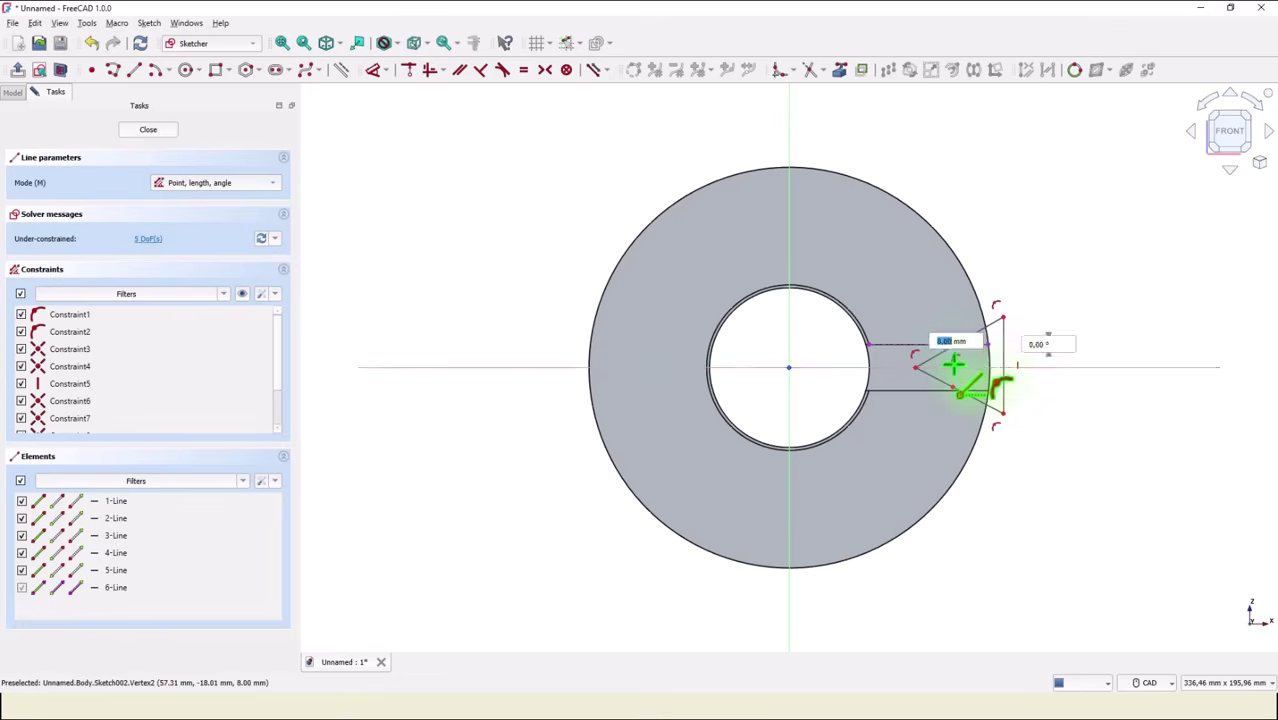
left_click(955, 387)
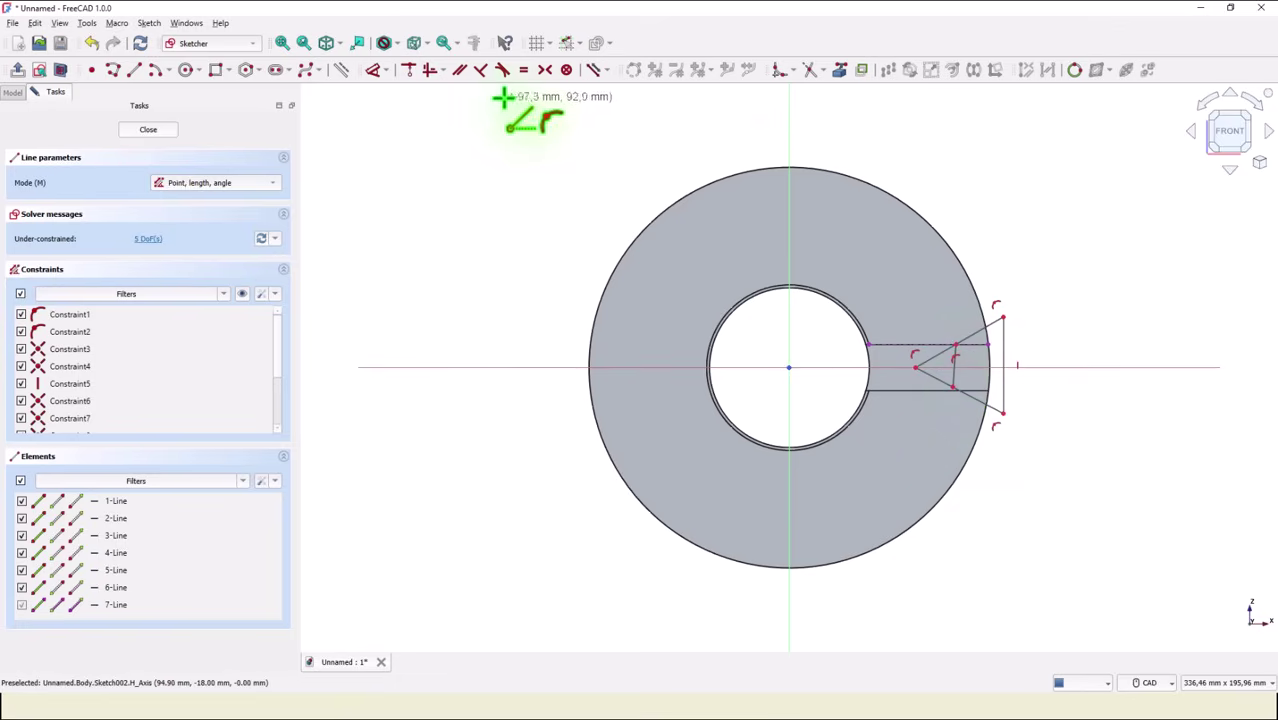
left_click(431, 71)
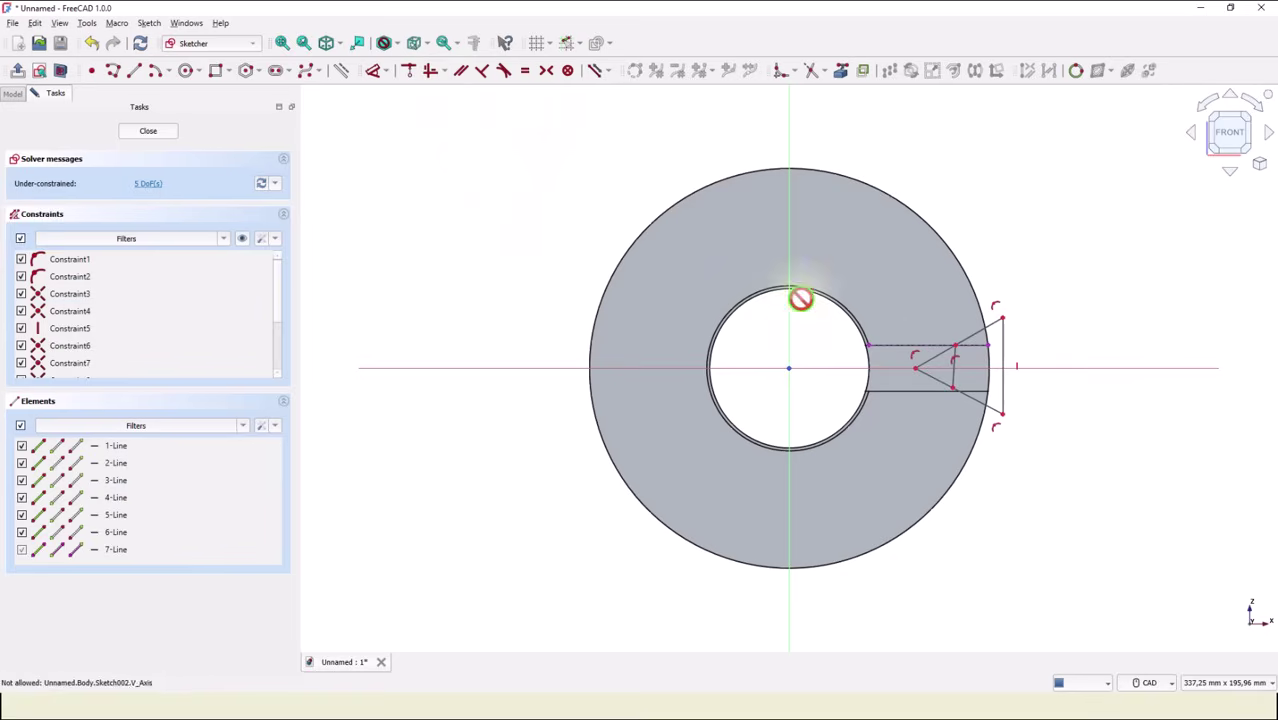
left_click(955, 376)
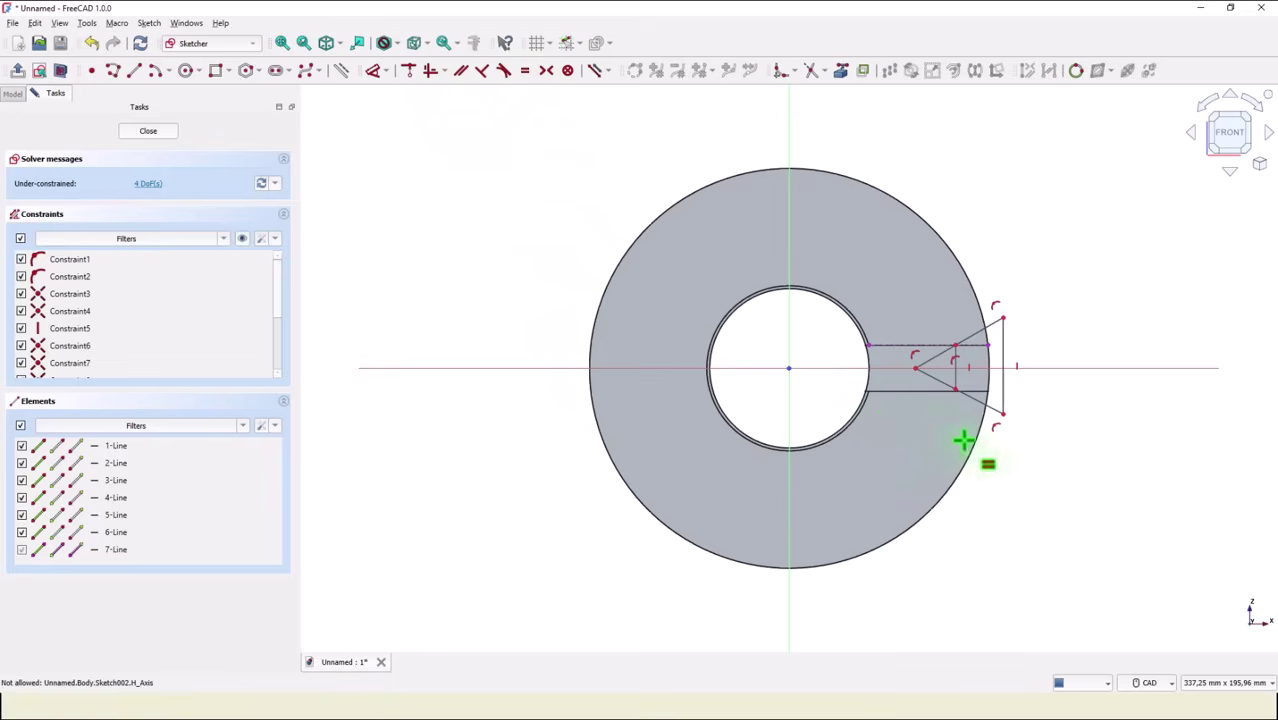
left_click(992, 323)
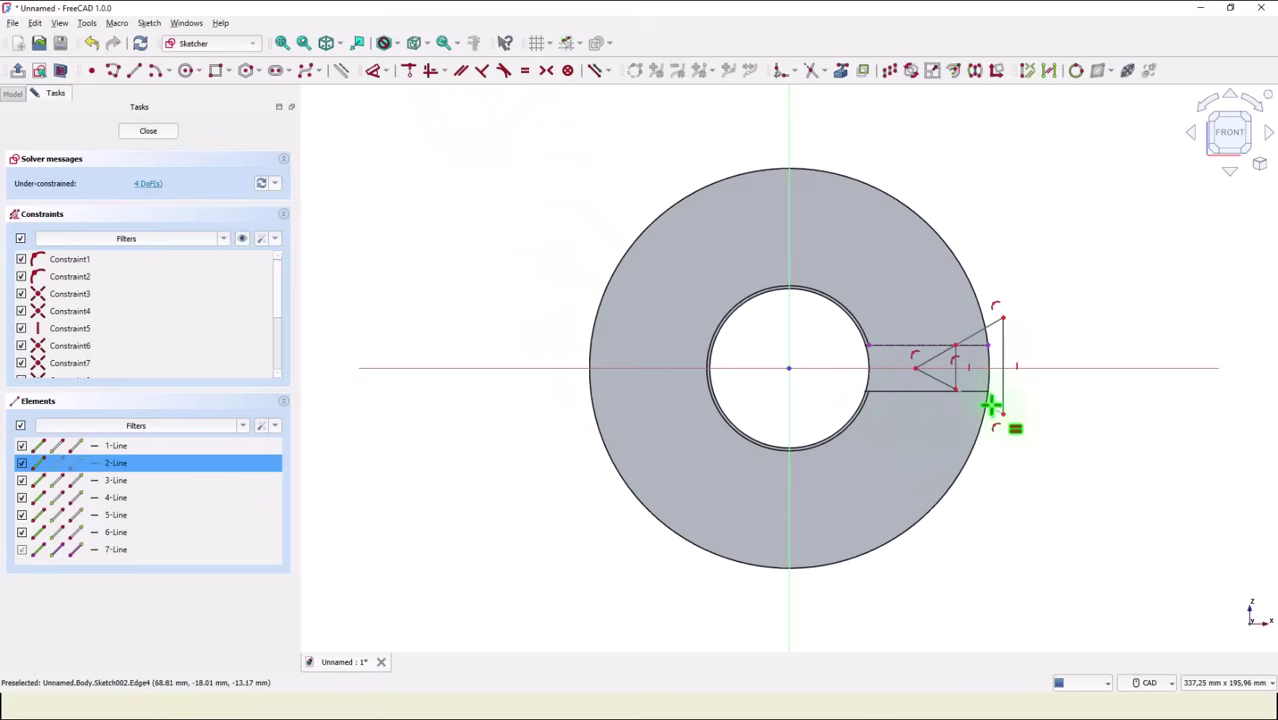
left_click(993, 410)
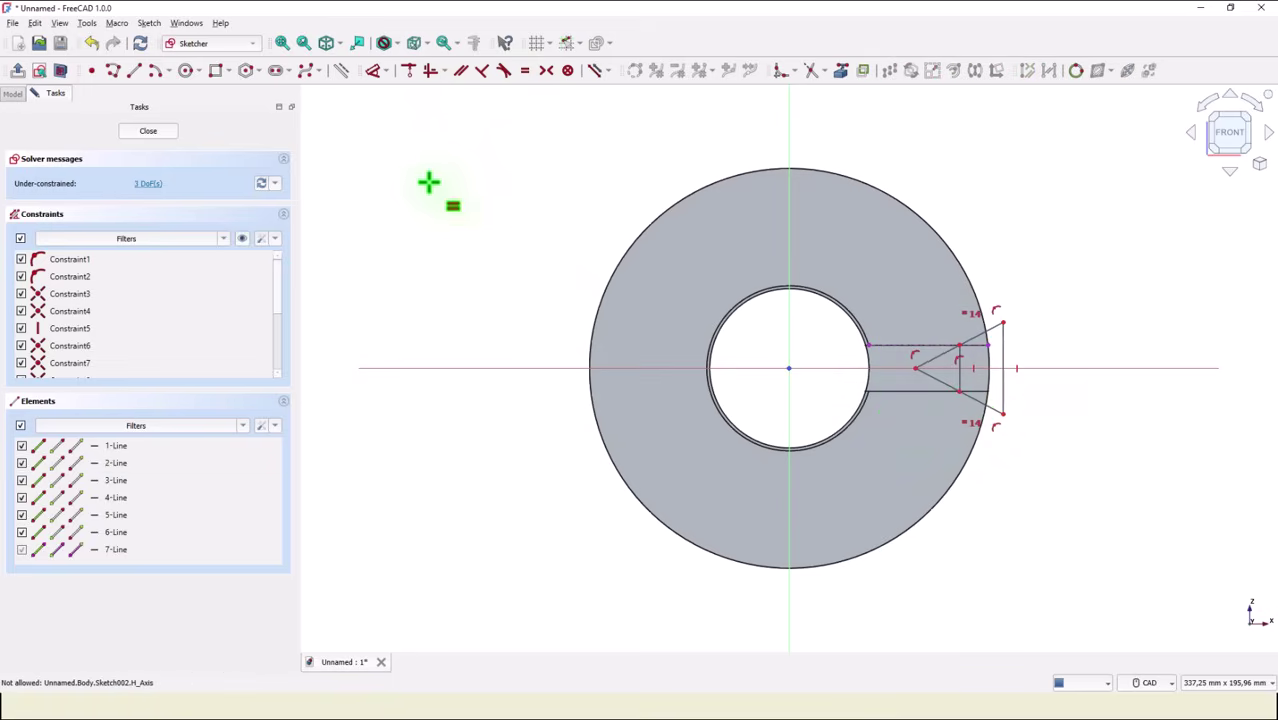
Step: Set a 50° angle between the wedge's two slanted edges
left_click(373, 70)
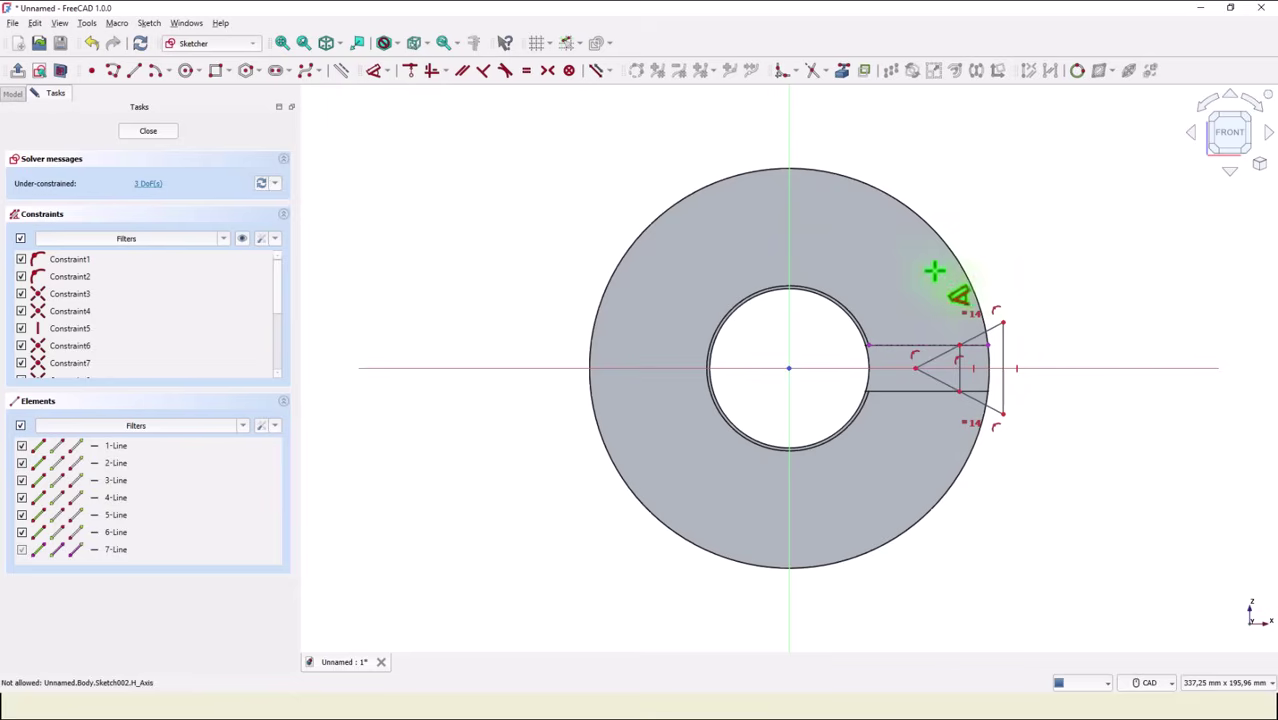
left_click(991, 336)
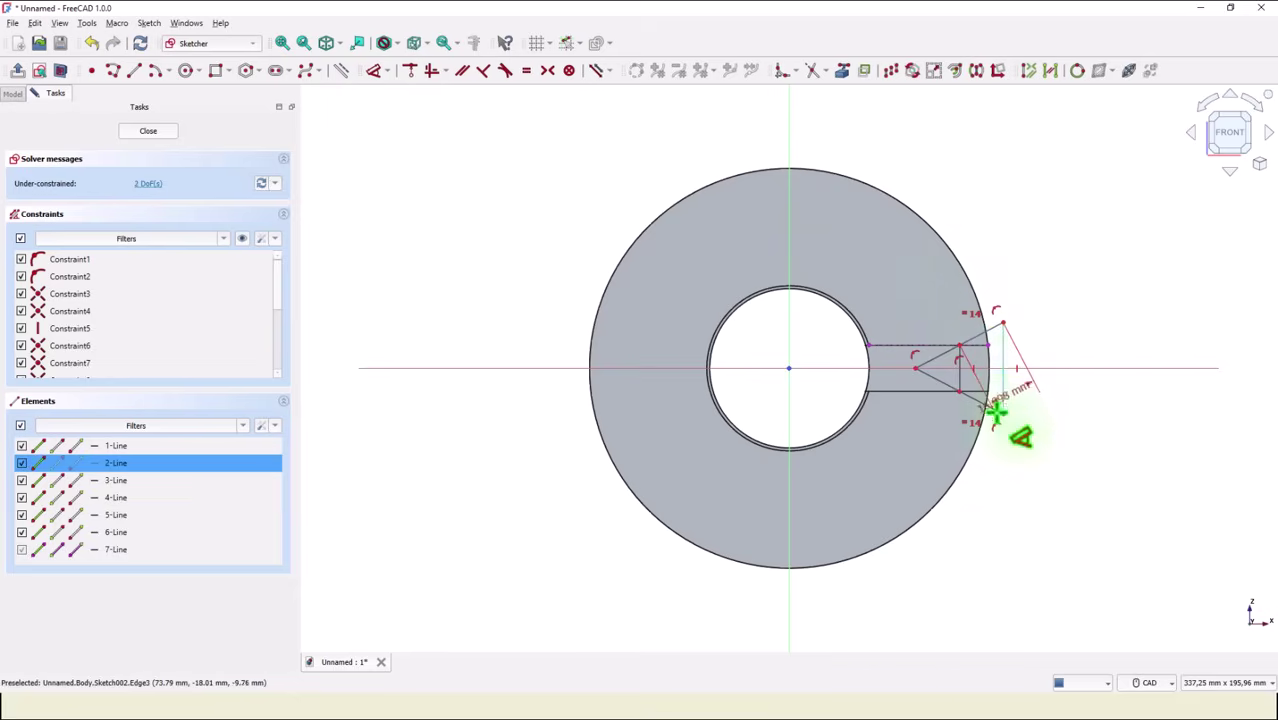
left_click(991, 409)
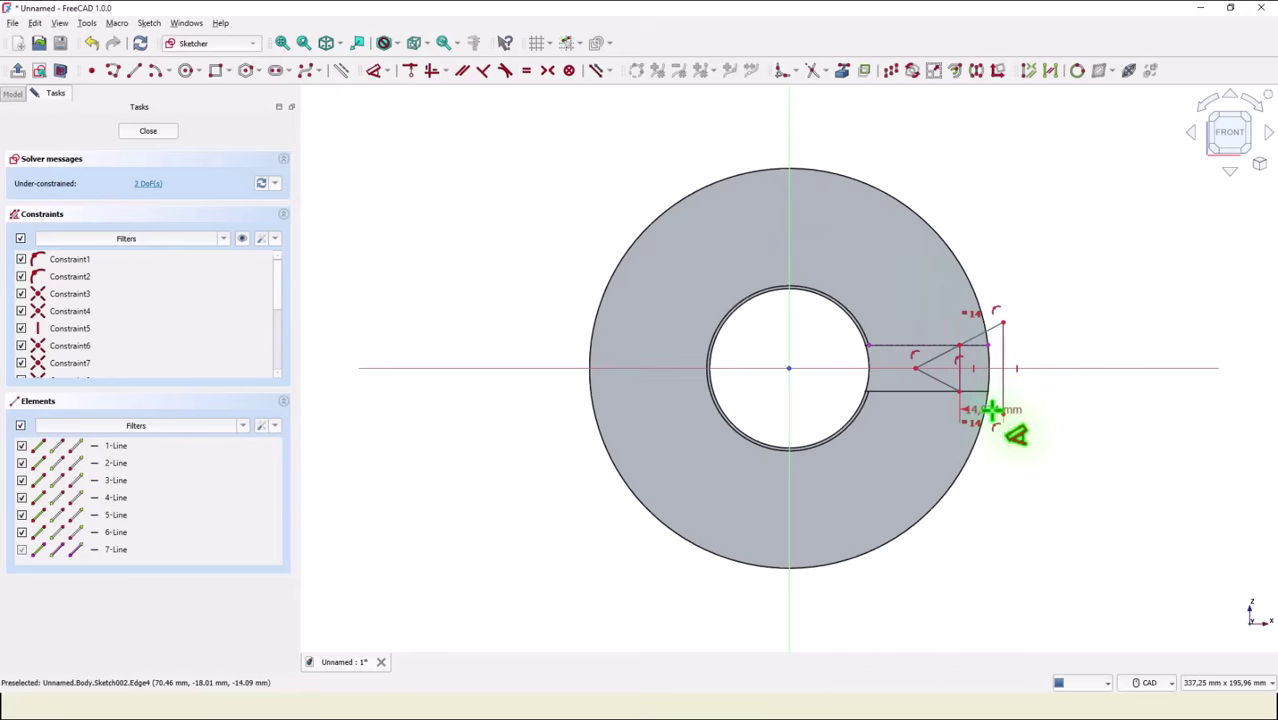
left_click(991, 409)
left_click(1070, 402)
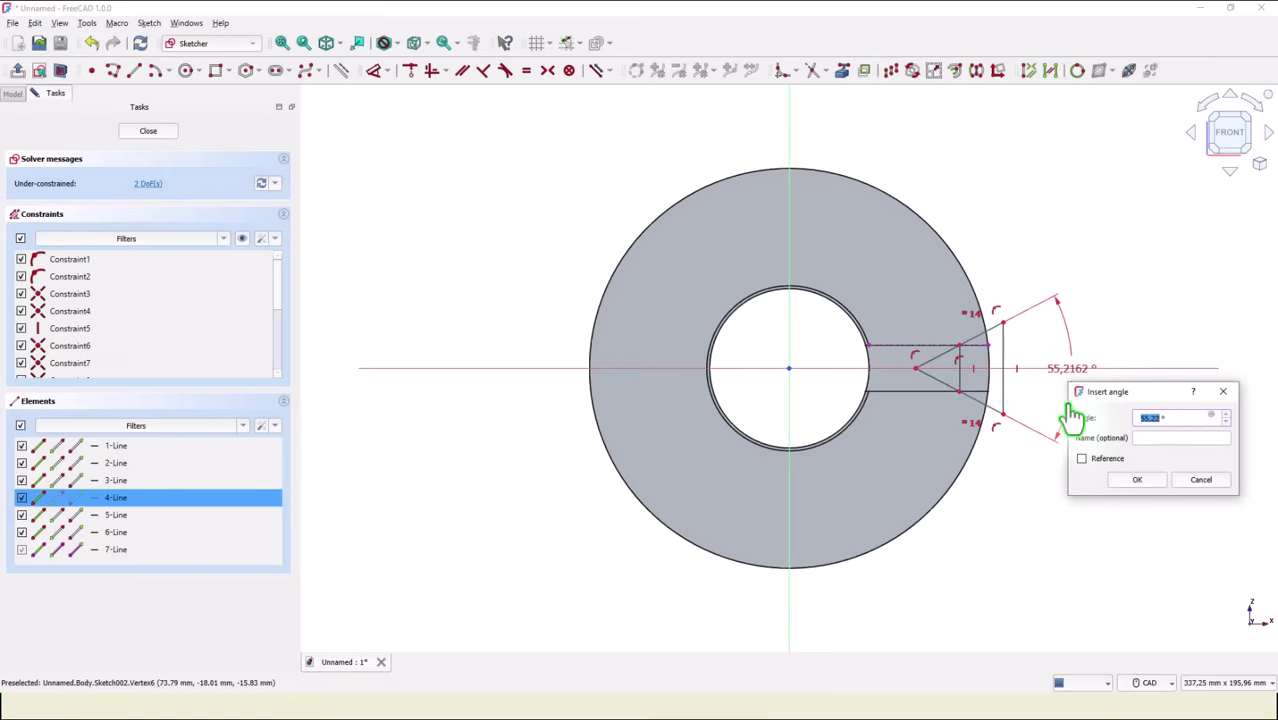
type("50")
key("Return")
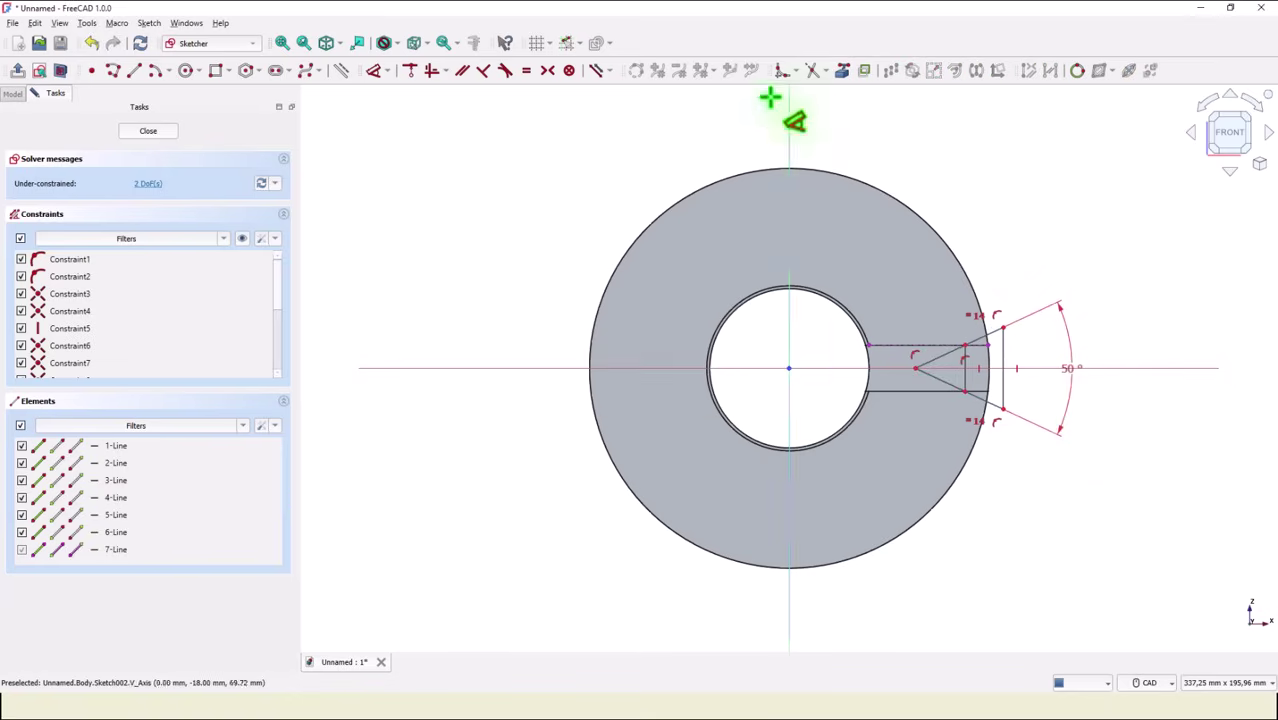
Step: Reference the keyway's outer edge and snap the vertical line onto it
left_click(844, 74)
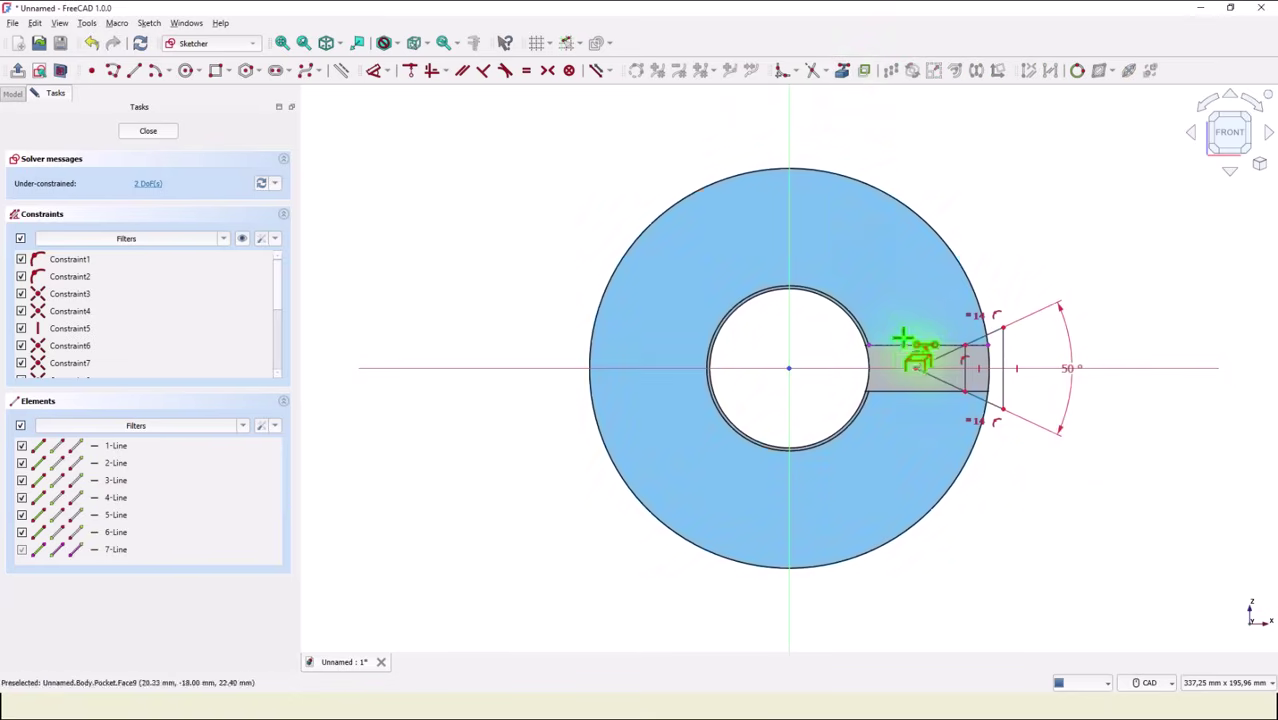
left_click(991, 391)
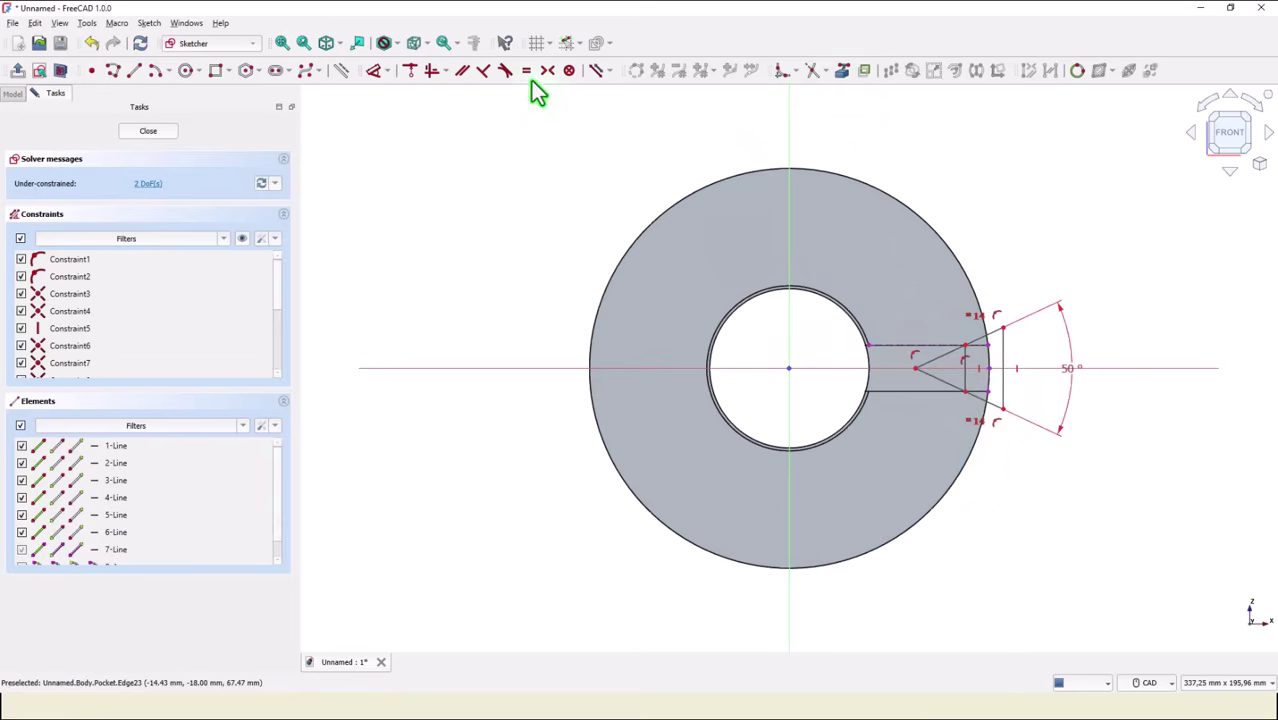
left_click(506, 71)
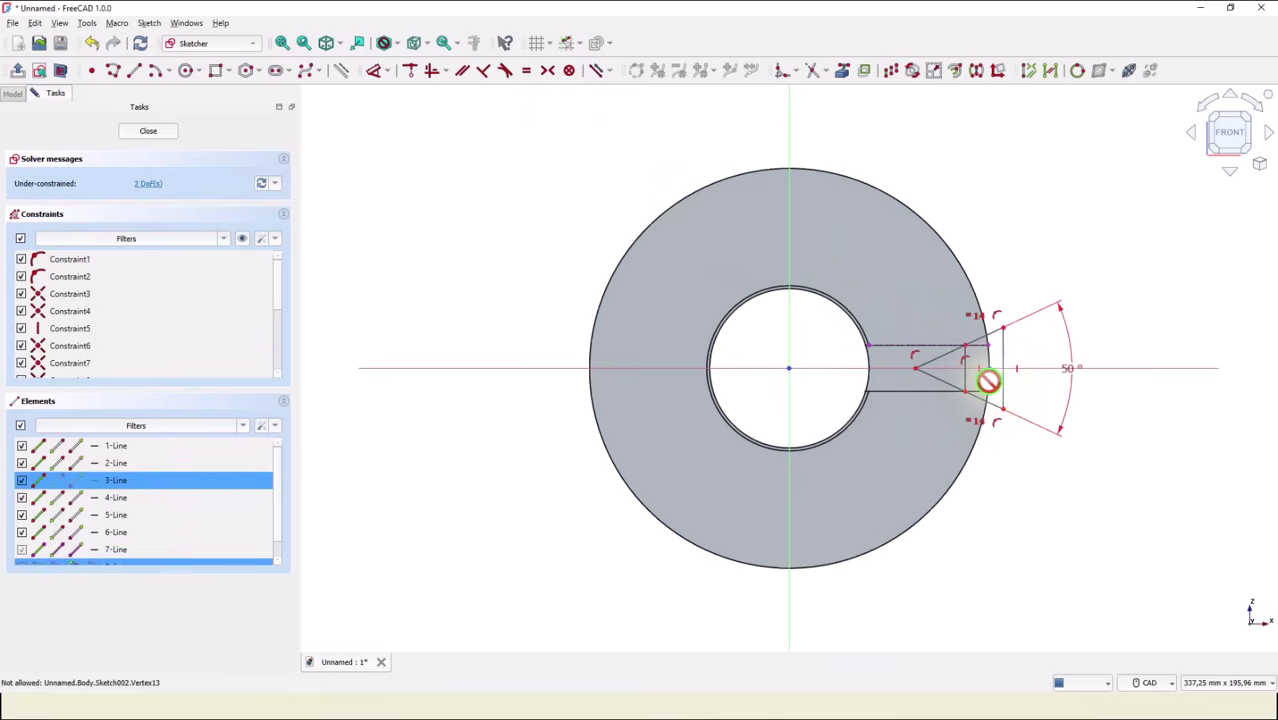
scroll(988, 380, "up", 3)
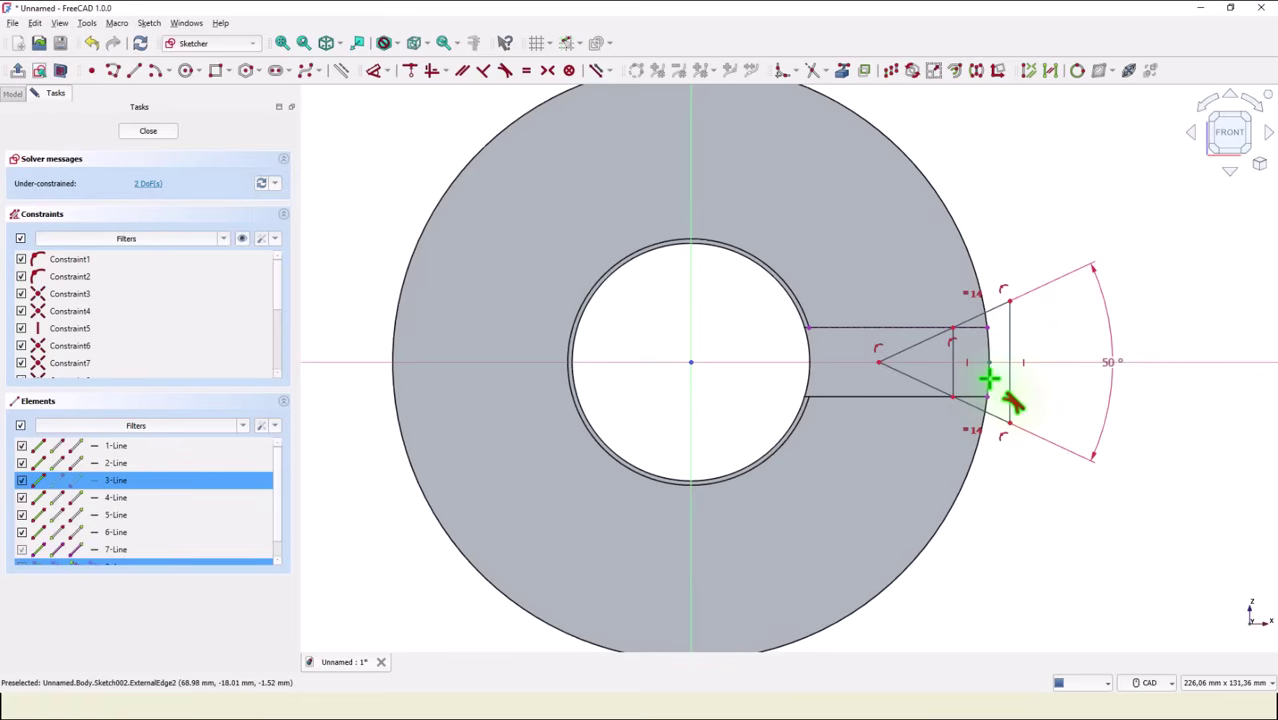
left_click(988, 378)
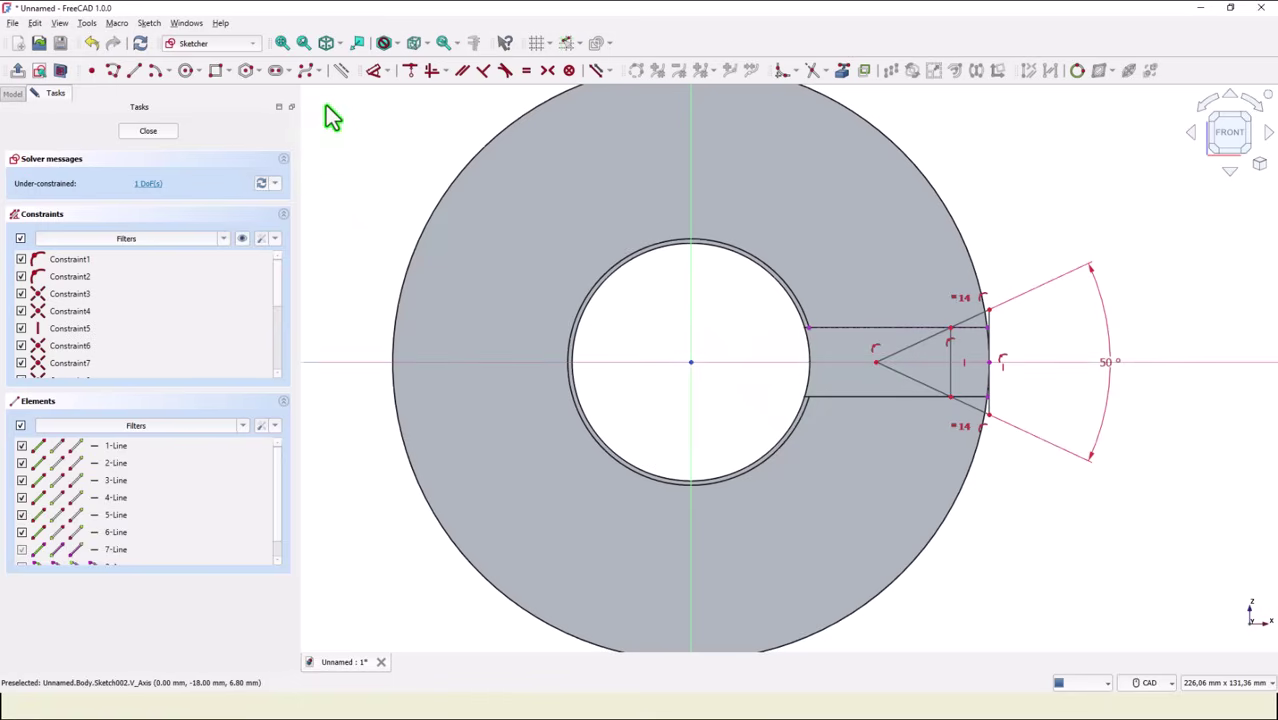
Step: Dimension the notch apex 48 mm horizontally from the disk centre
left_click(373, 70)
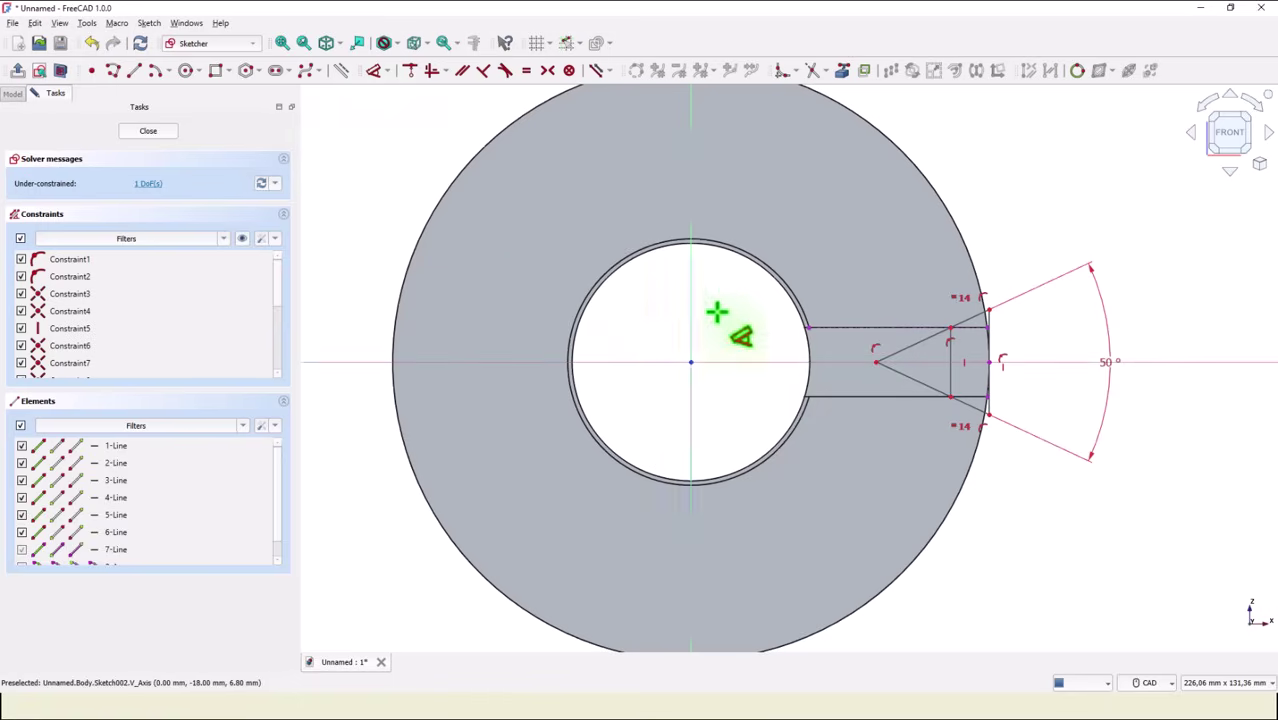
left_click(874, 363)
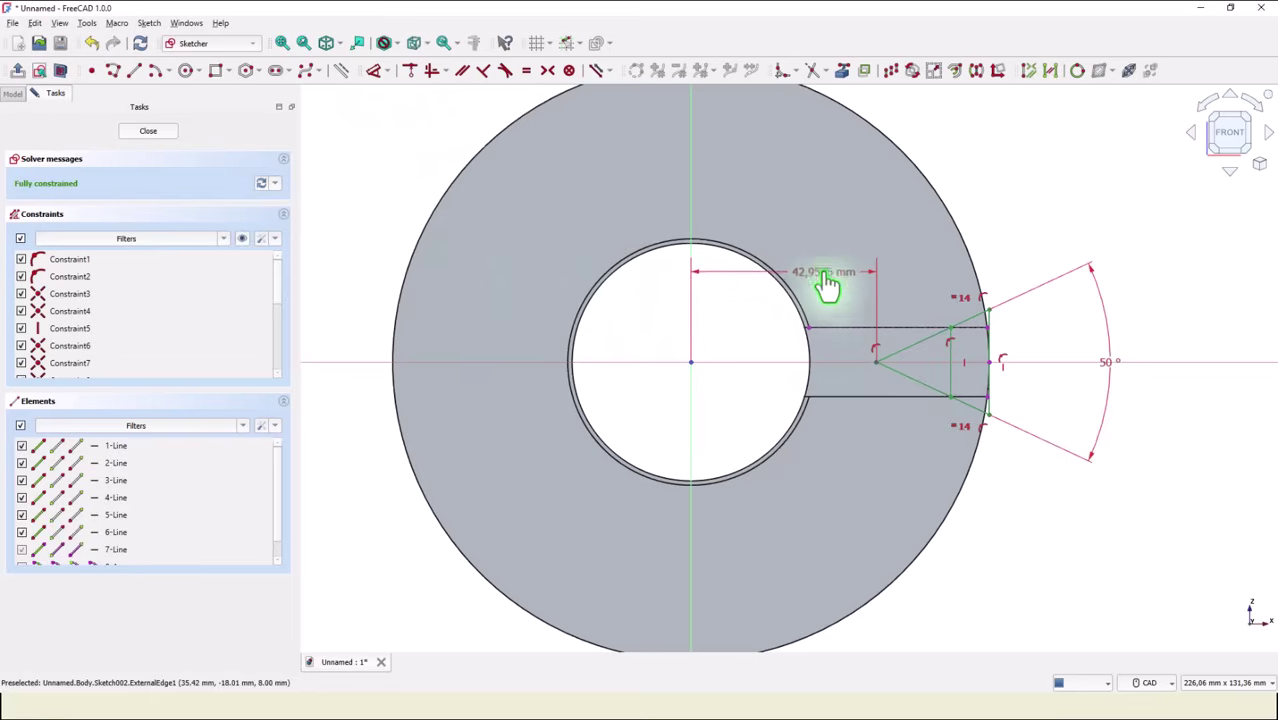
left_click(807, 236)
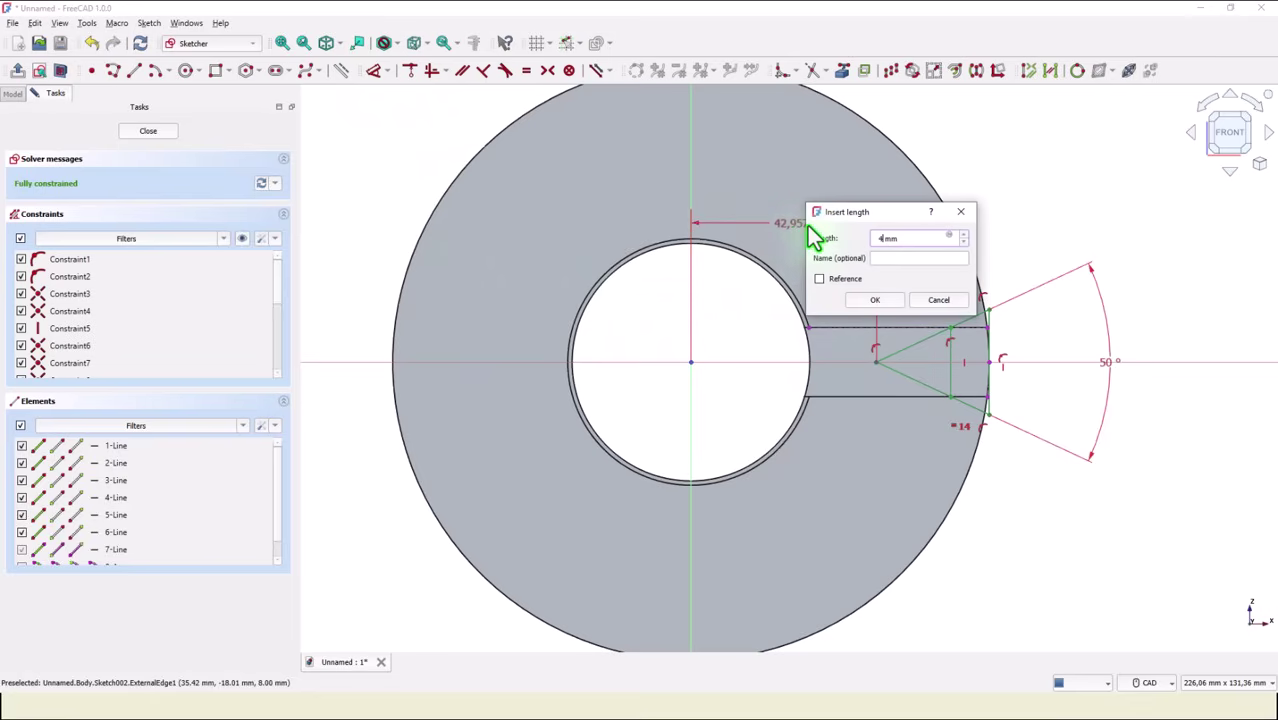
key("Return")
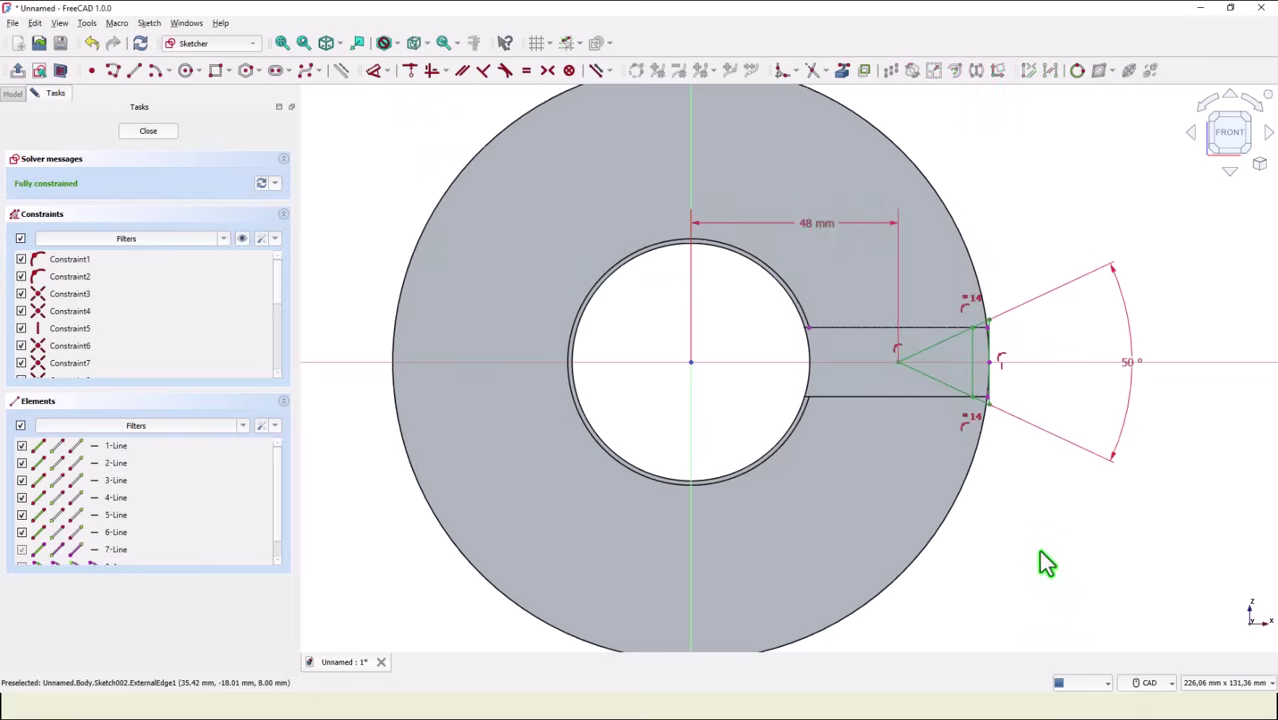
Step: Convert both diagonal notch lines to construction geometry and close the sketch
left_click(930, 349)
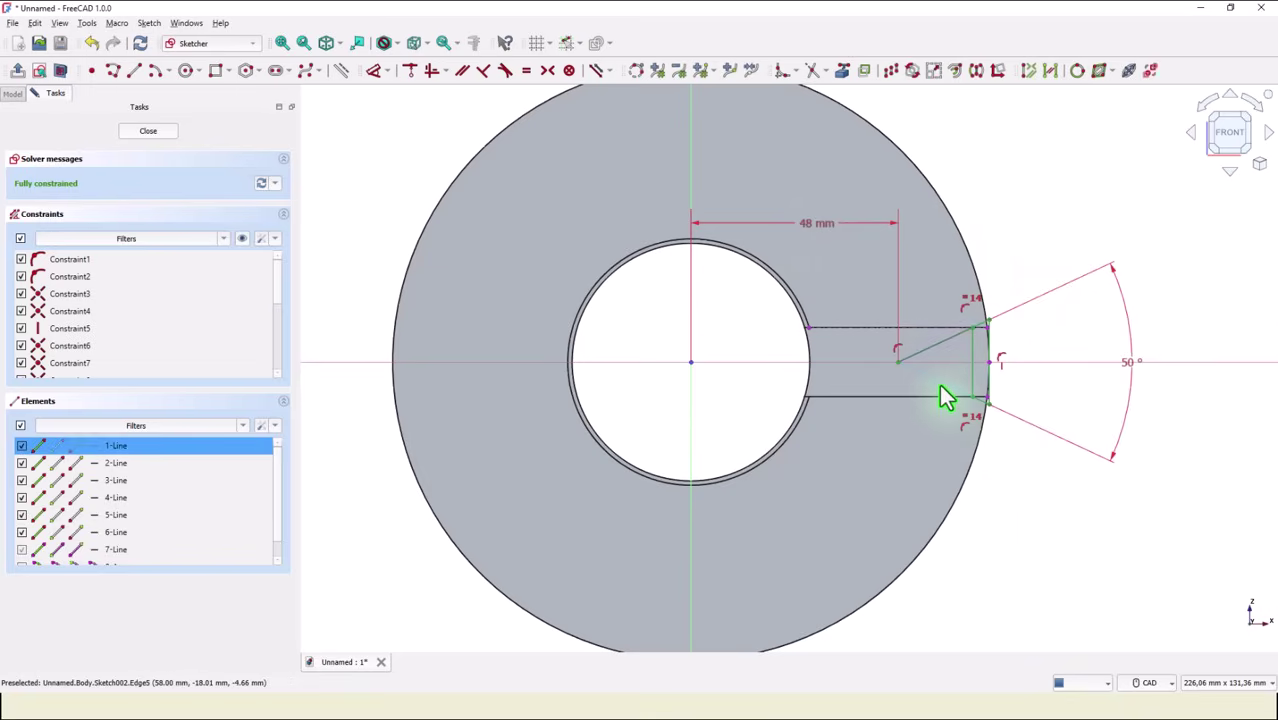
left_click(942, 384)
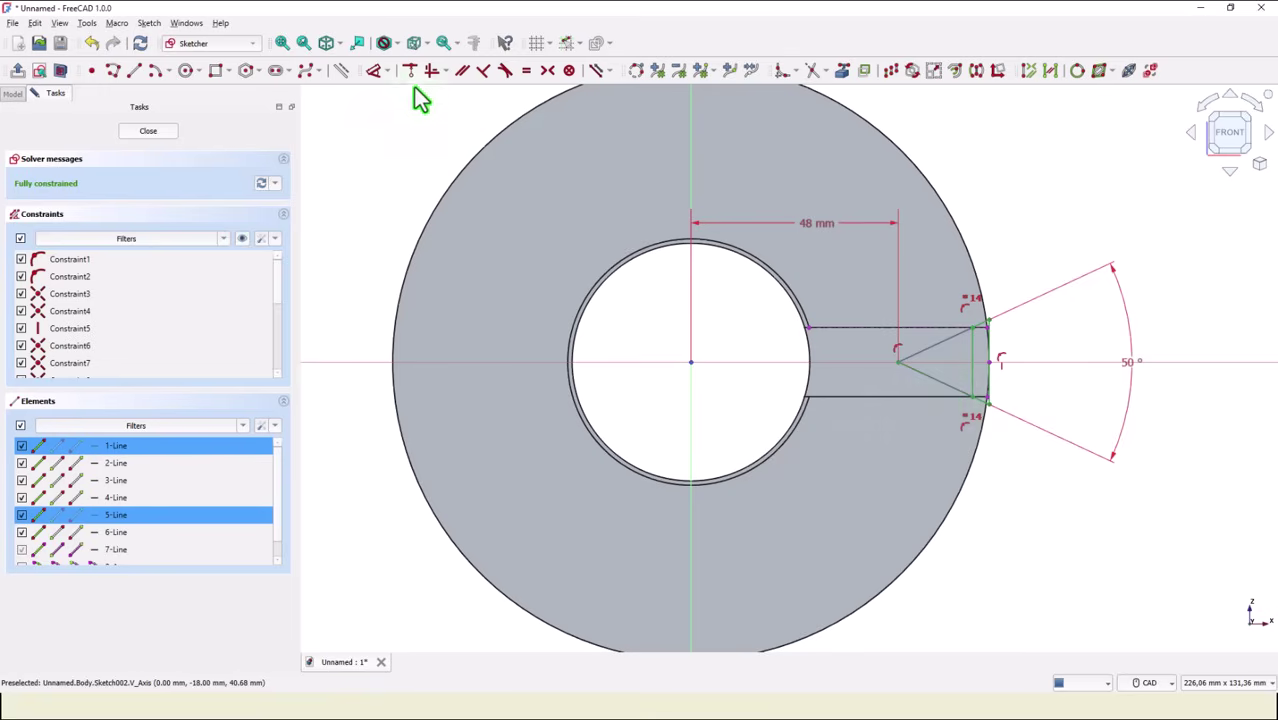
left_click(340, 74)
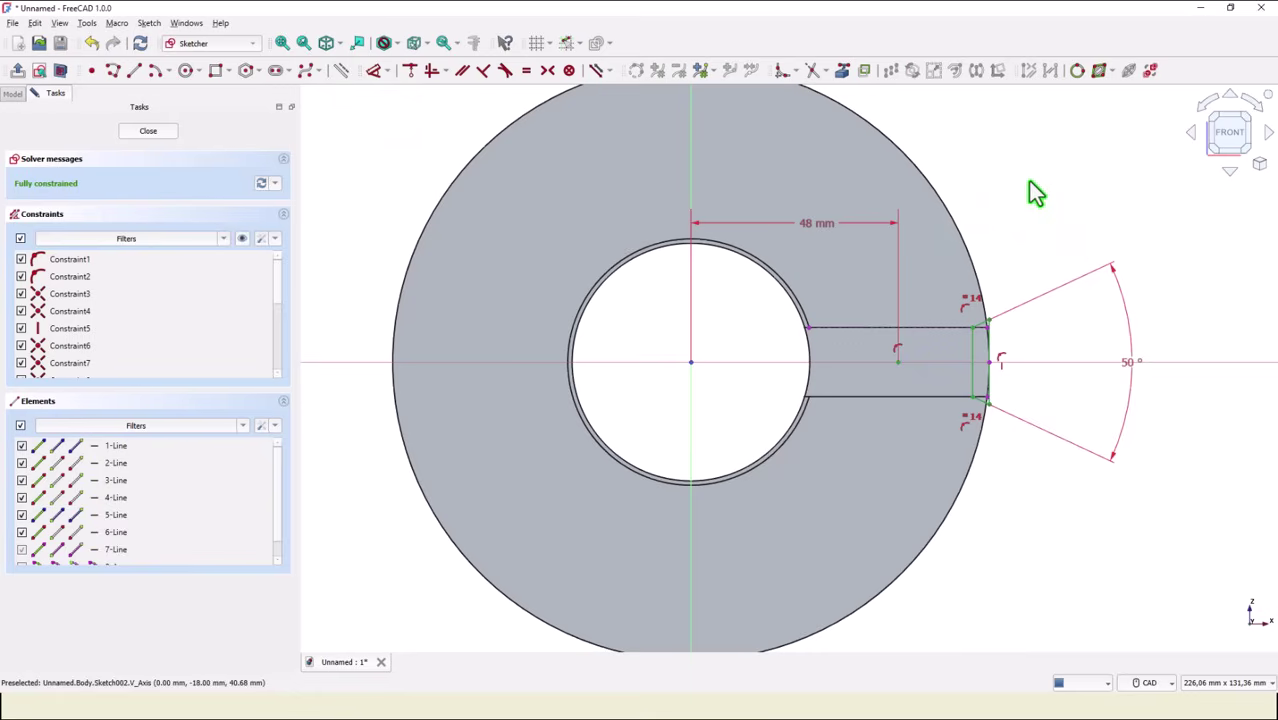
left_click(166, 131)
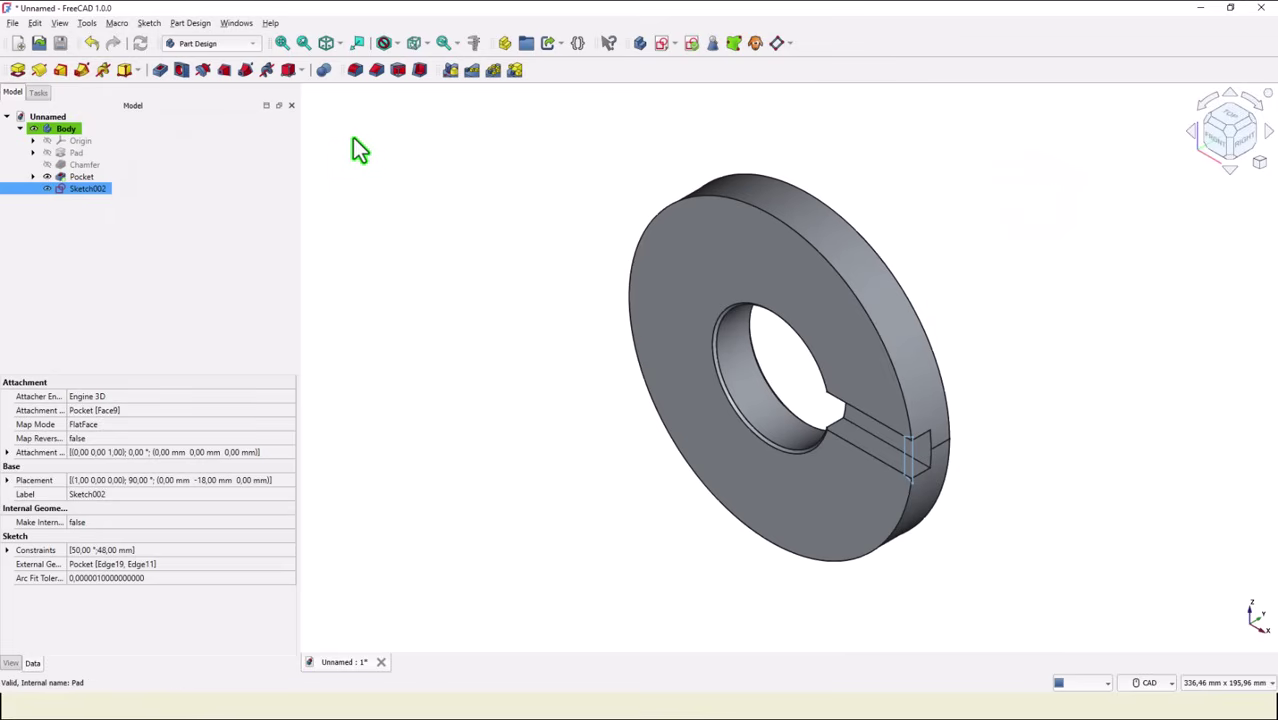
Step: Pocket Sketch002 Through all and check the notch preview in isometric view
left_click(160, 72)
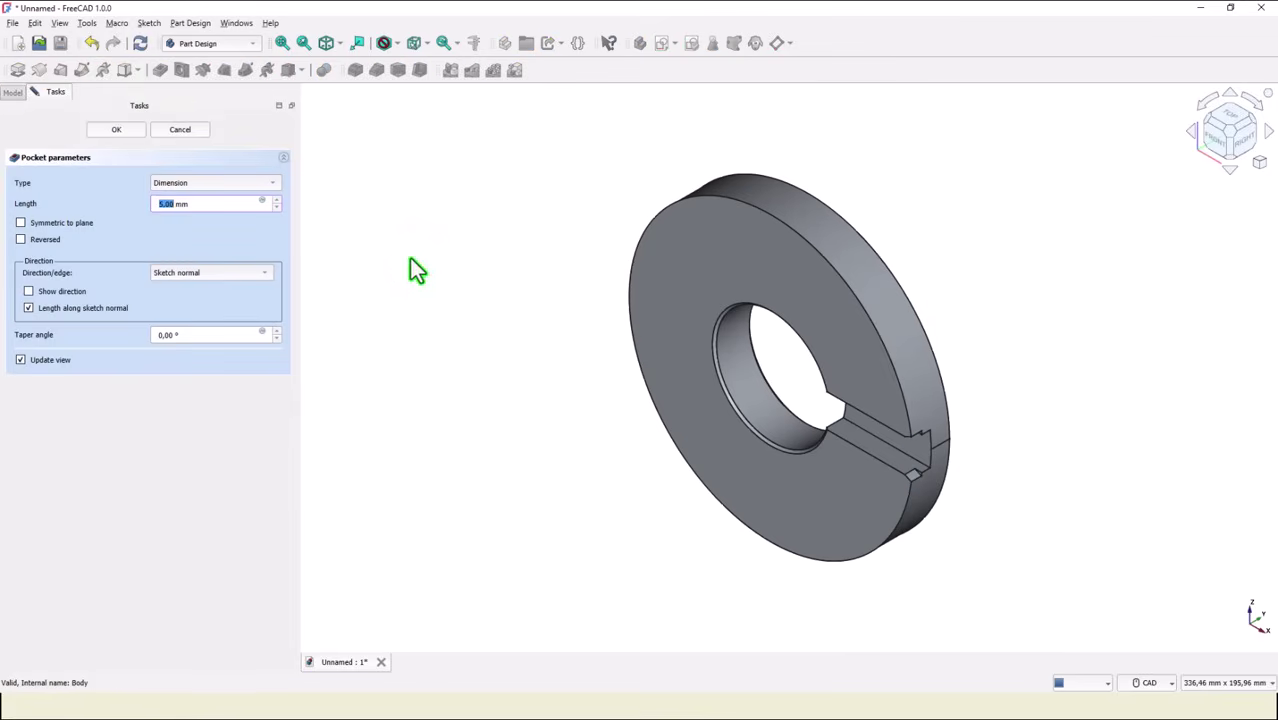
left_click(220, 182)
left_click(204, 197)
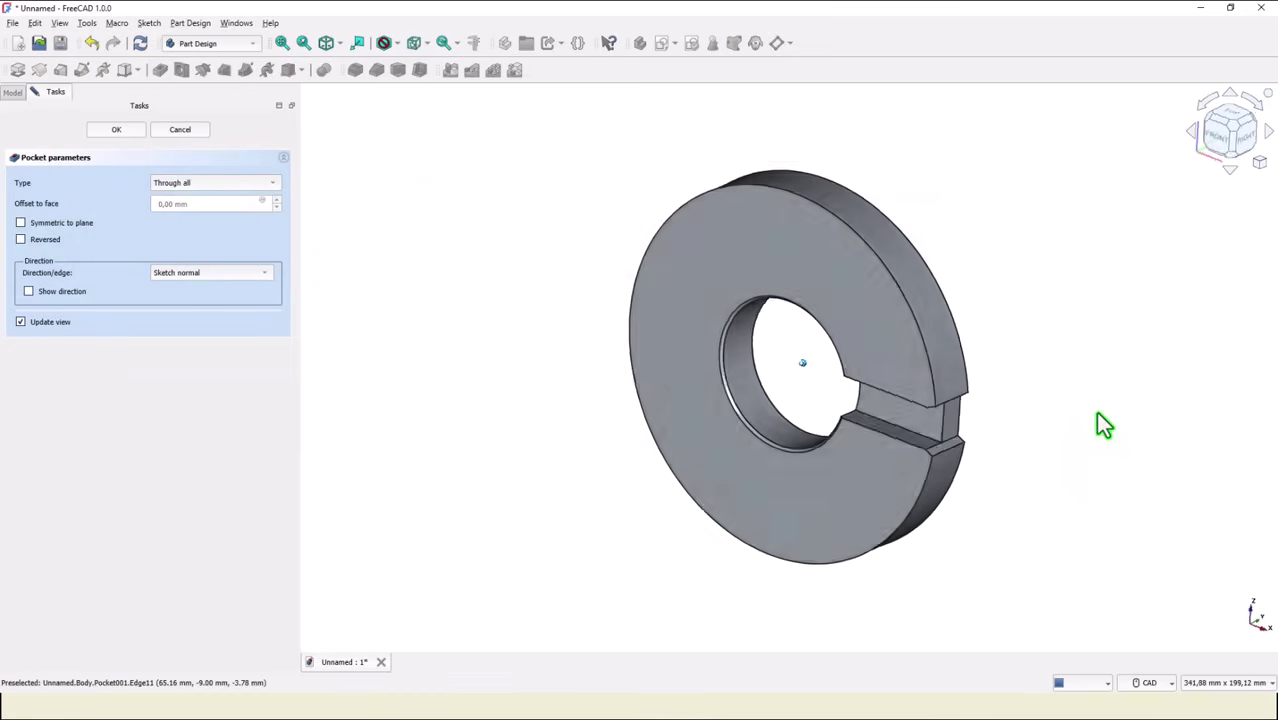
scroll(1097, 420, "up", 3)
scroll(1098, 425, "up", 5)
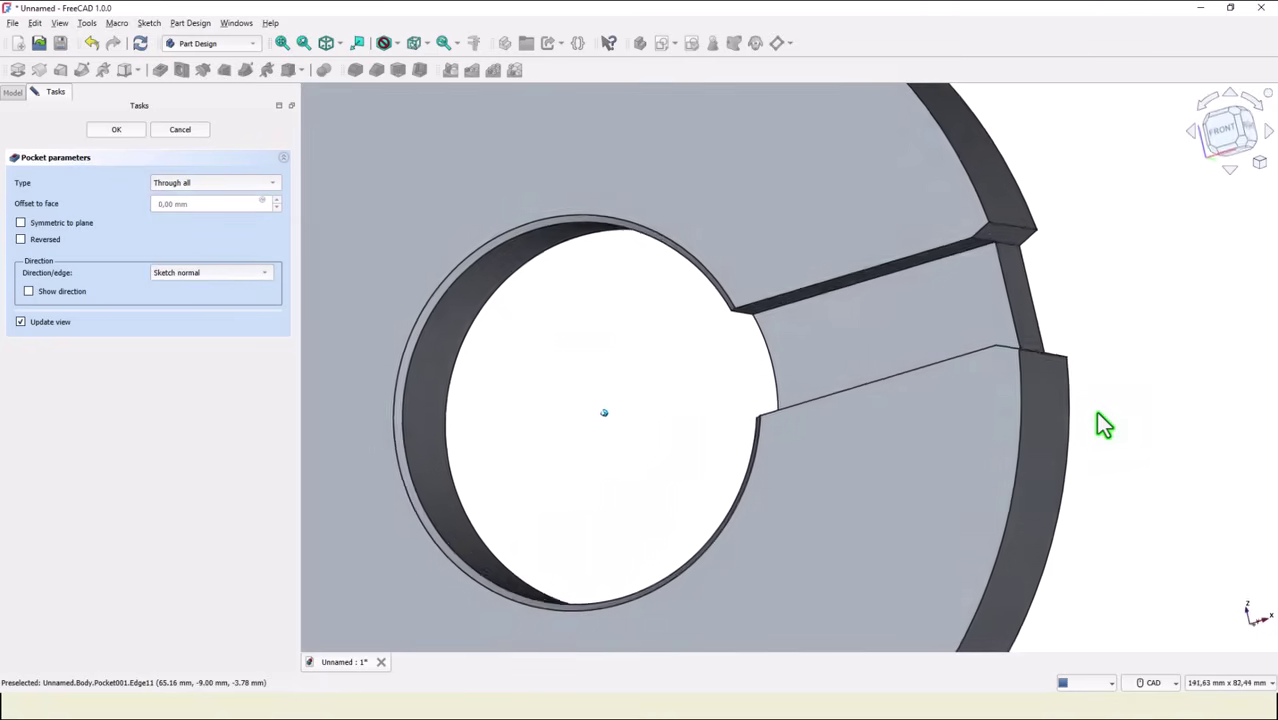
scroll(1118, 400, "down", 6)
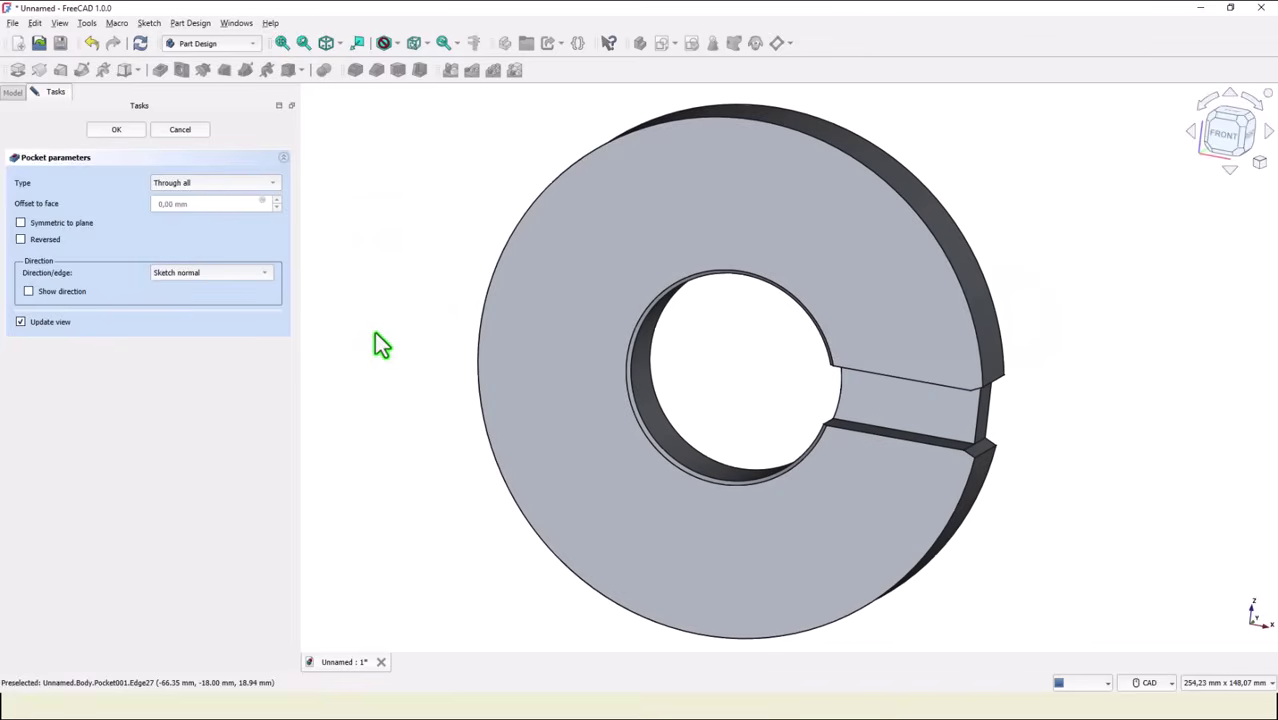
left_click(326, 43)
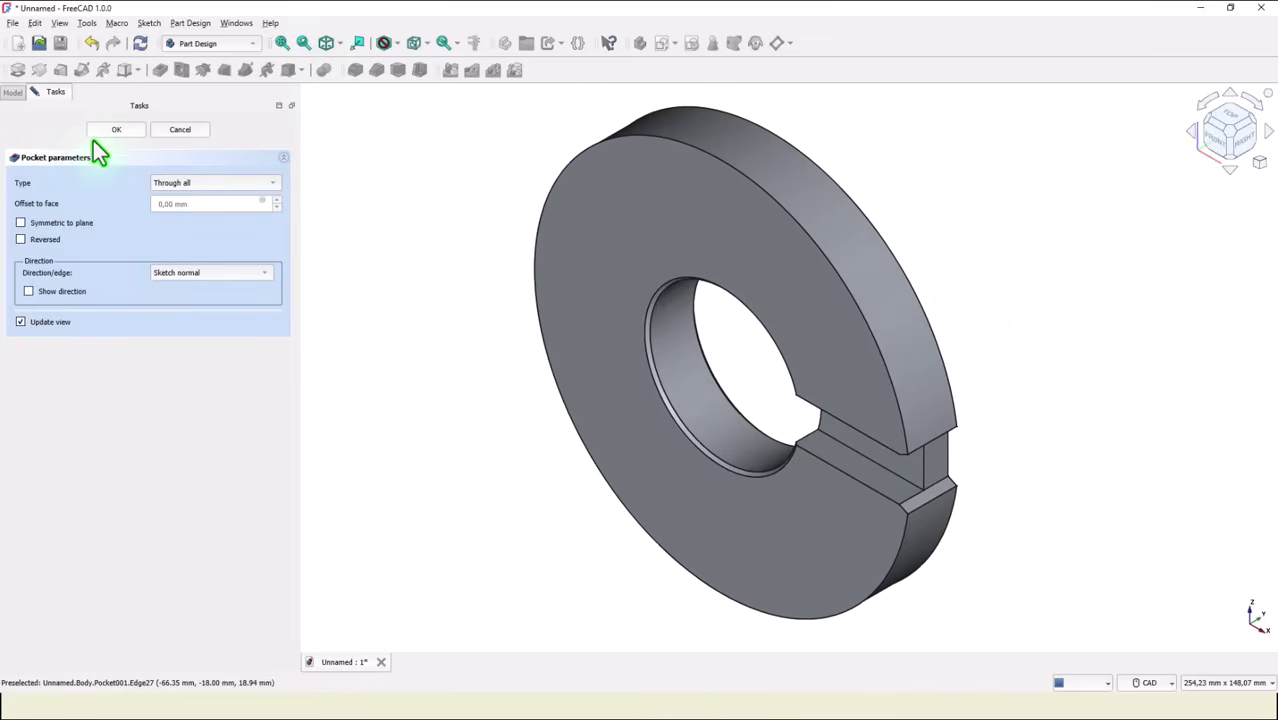
Step: Confirm the through-all Pocket001, cutting the V-notch slot fully through the disk
left_click(112, 131)
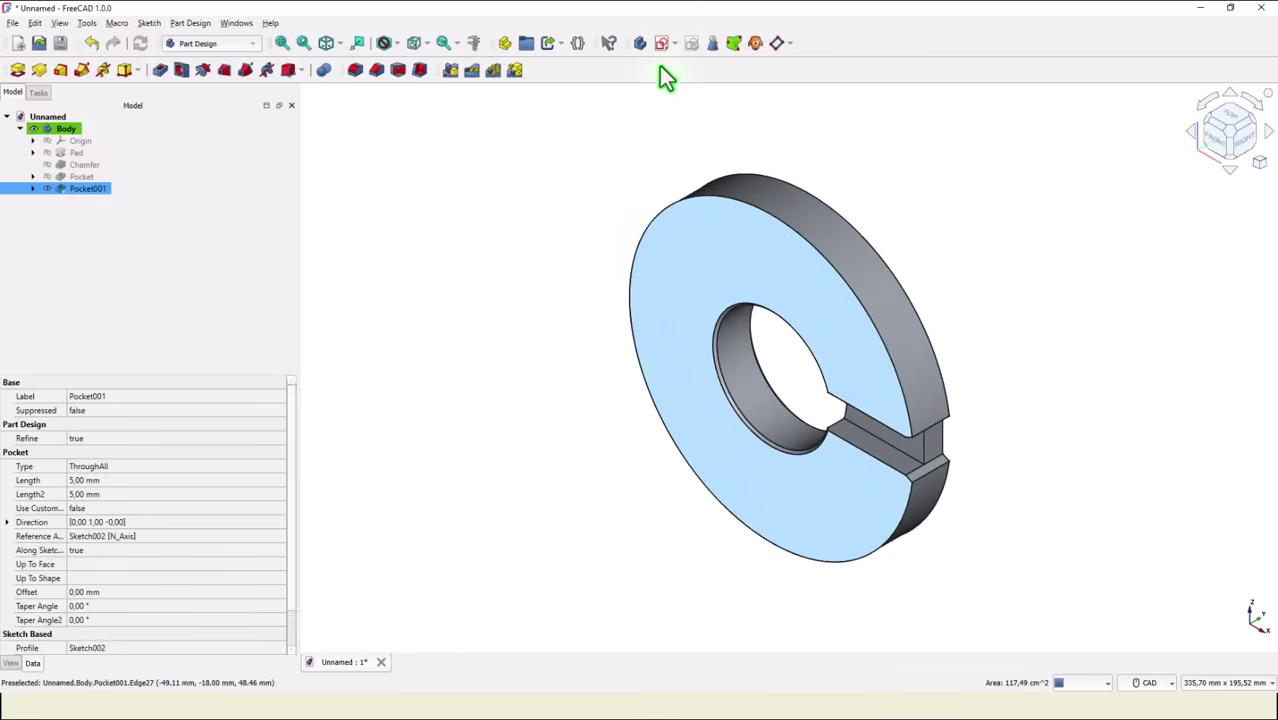
Step: Start a sketch on the disk face and draw a circle centred on the vertical axis
left_click(660, 46)
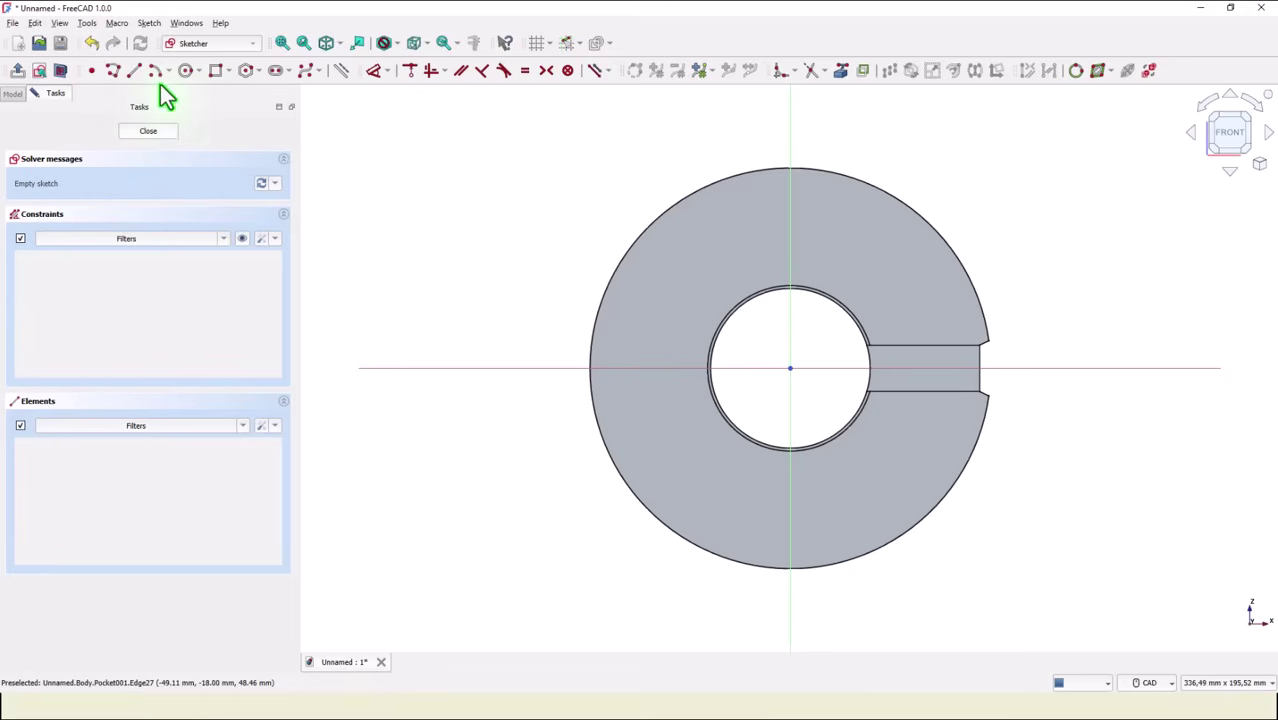
left_click(183, 71)
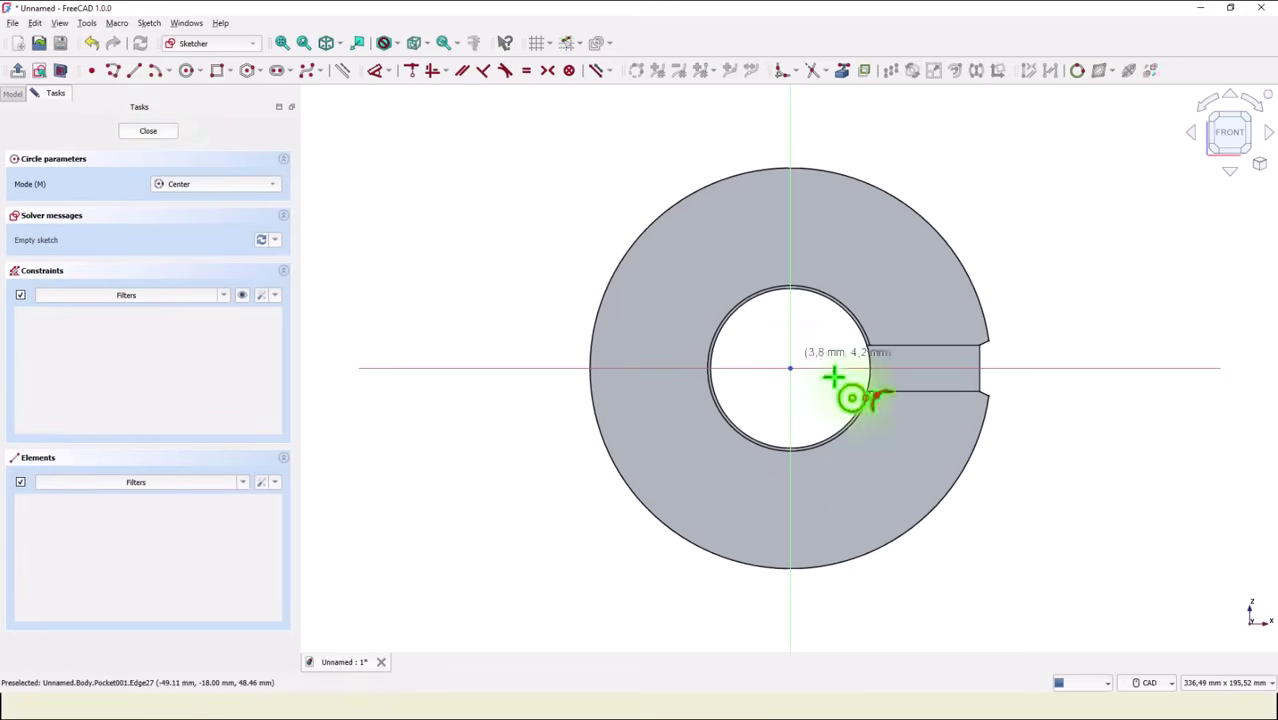
left_click(800, 513)
left_click(811, 512)
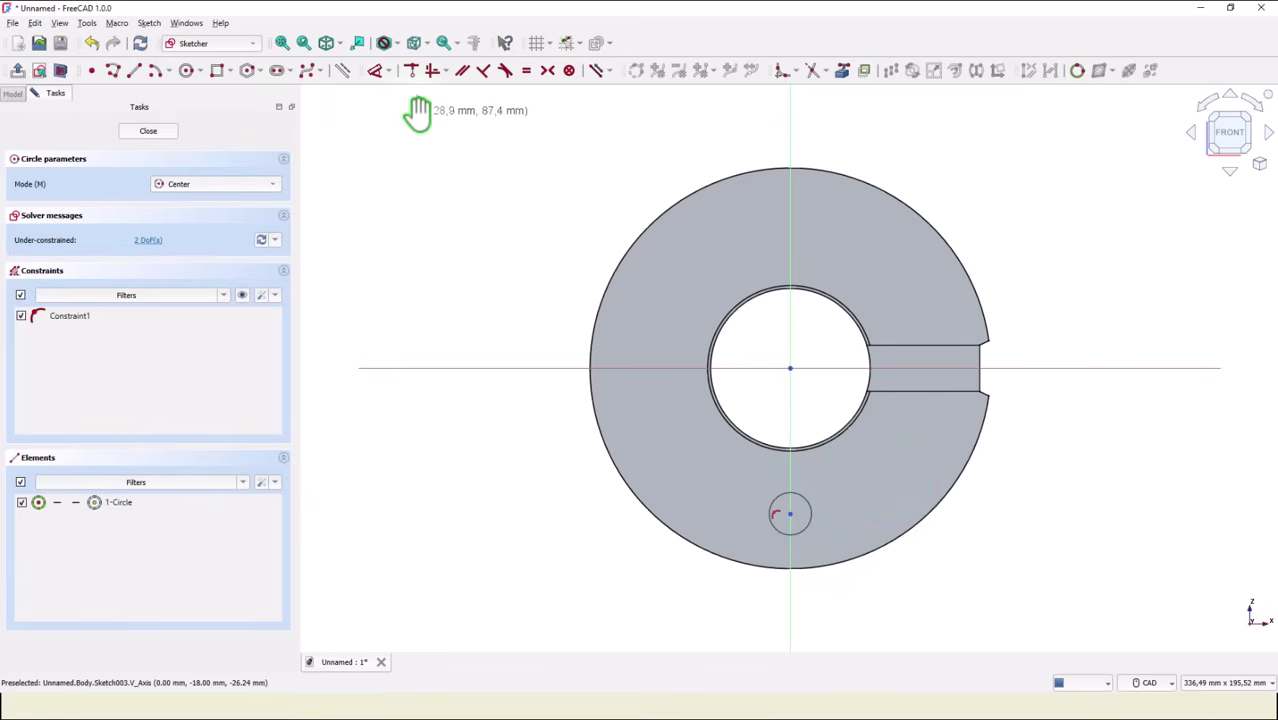
Step: Constrain the circle centre 80/2 (40) mm from the horizontal axis and close the sketch
left_click(376, 70)
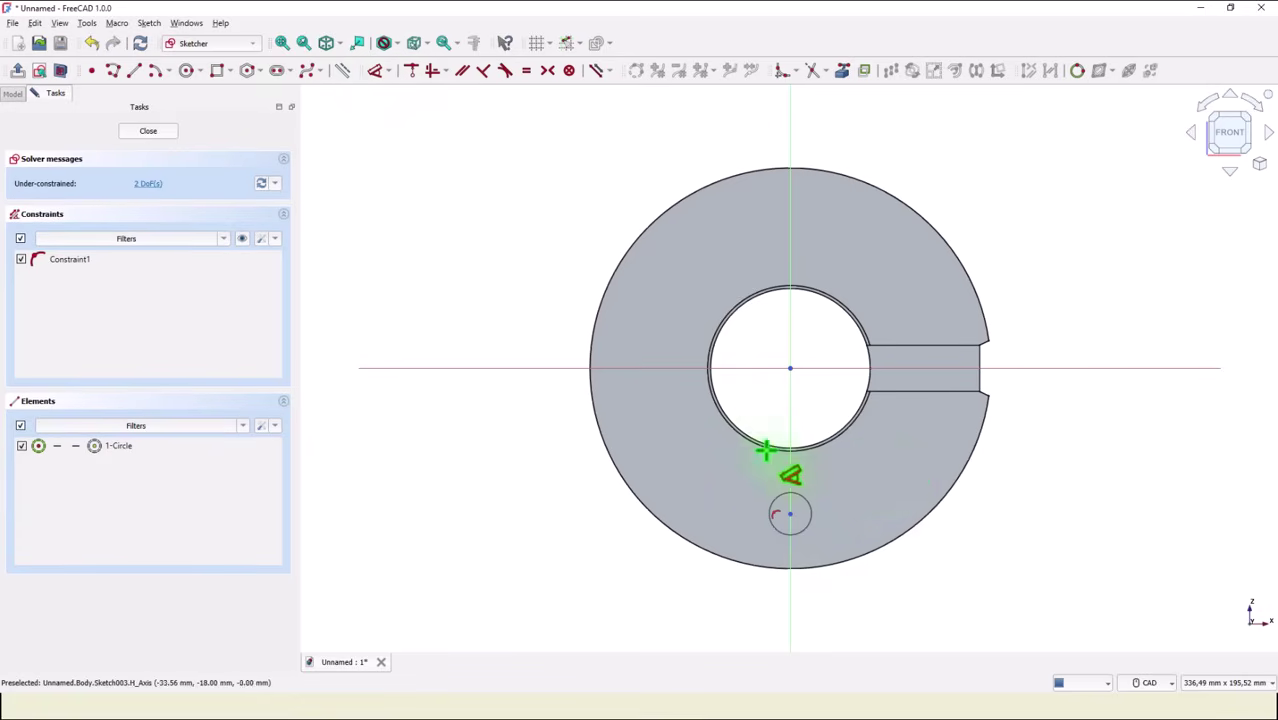
left_click(789, 513)
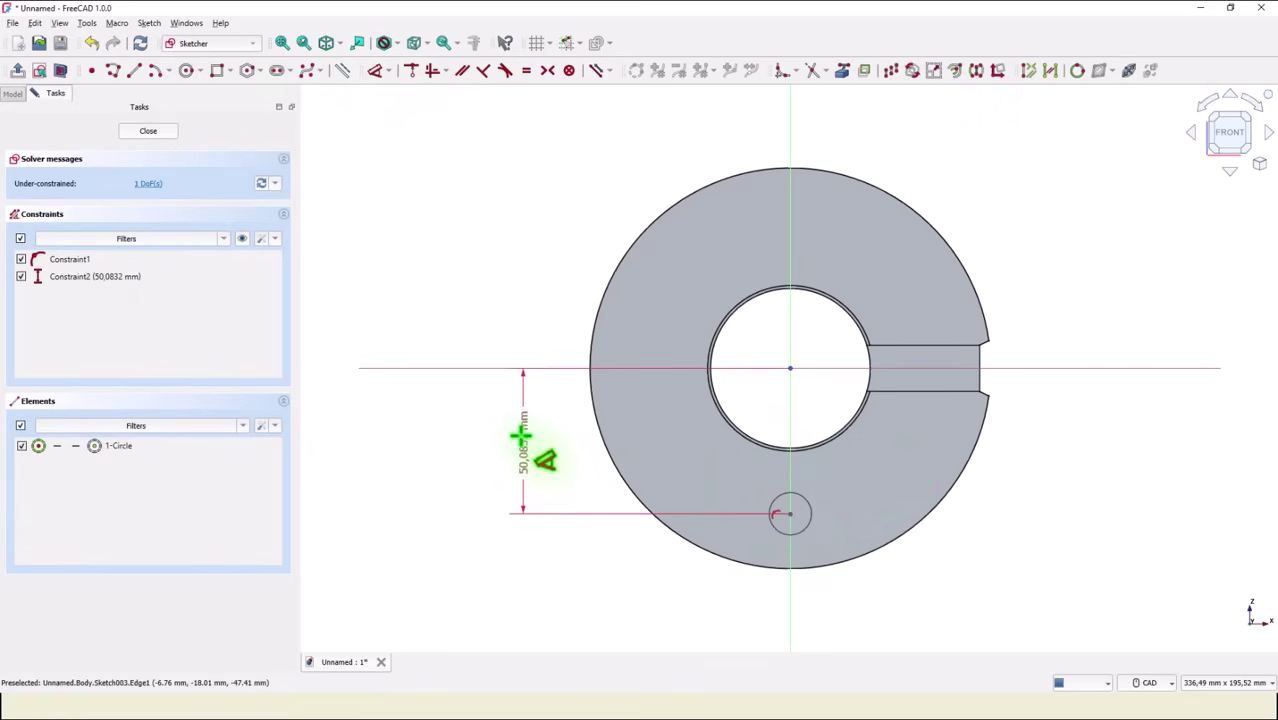
left_click(518, 433)
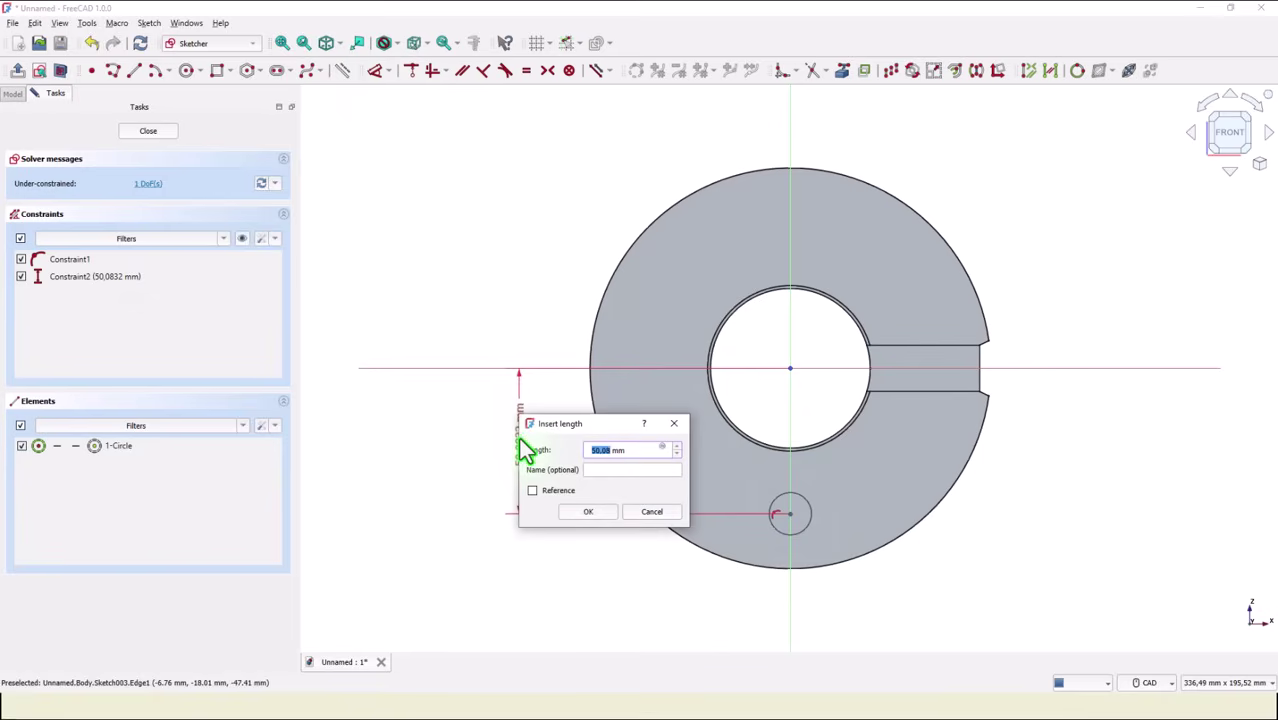
type("80/2")
key("Return")
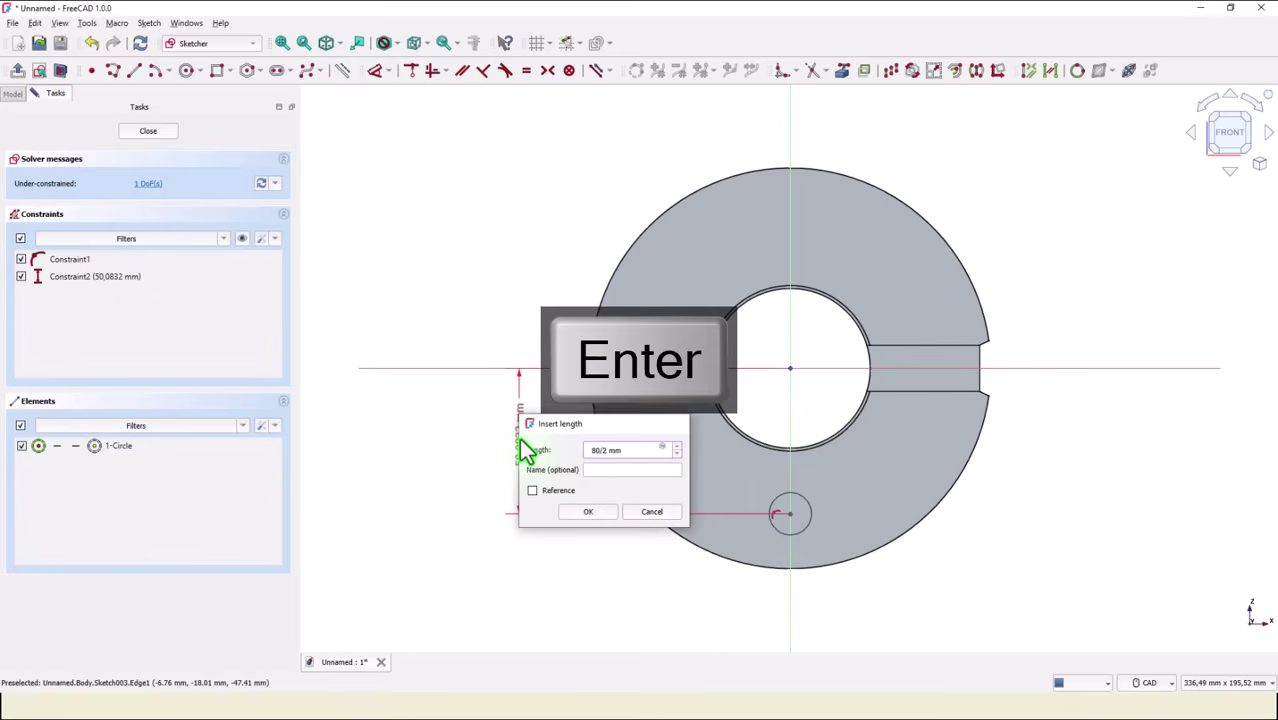
left_click(149, 132)
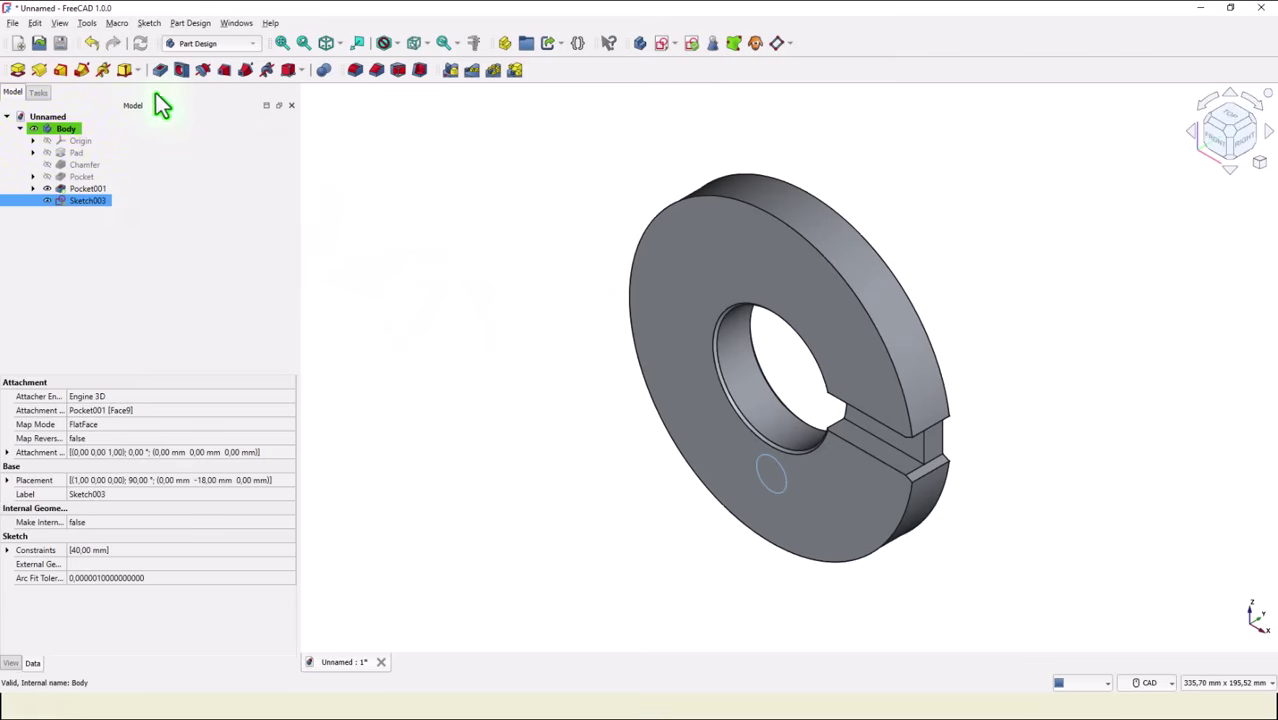
Step: Make the circle a 9 mm diameter hole with Through all depth
left_click(180, 70)
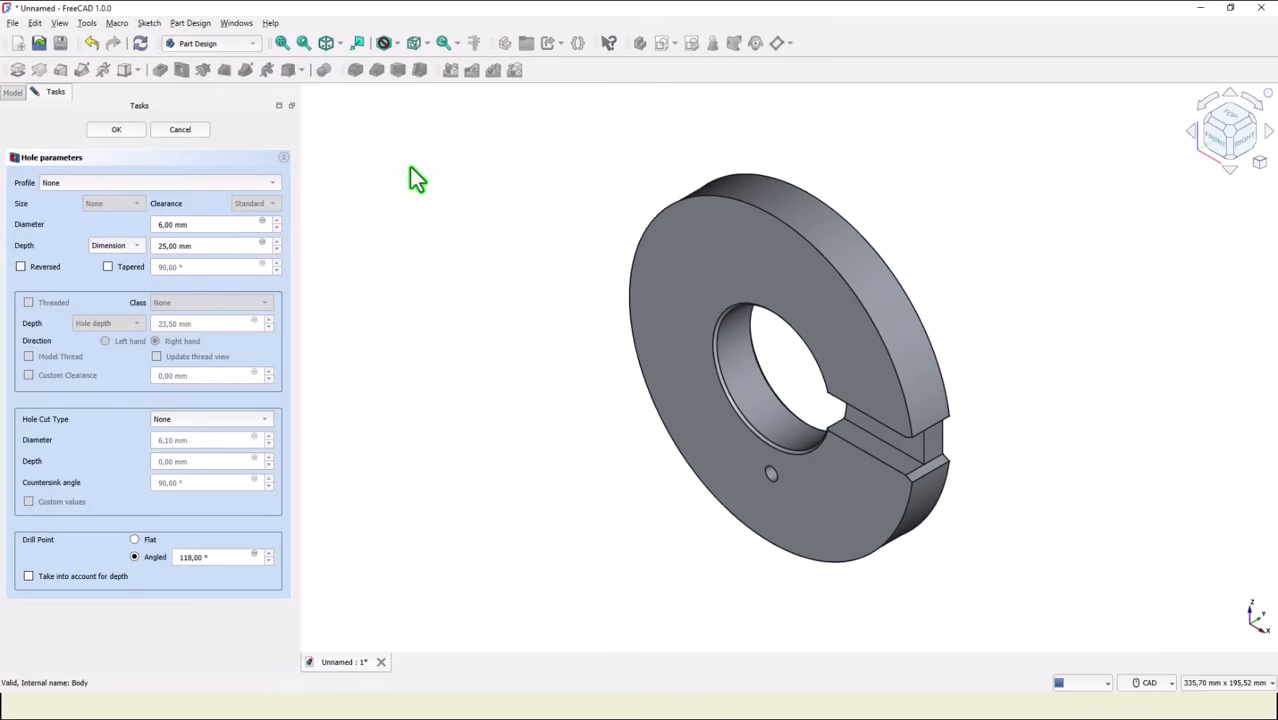
triple_click(137, 224)
type("9")
left_click(118, 246)
left_click(132, 262)
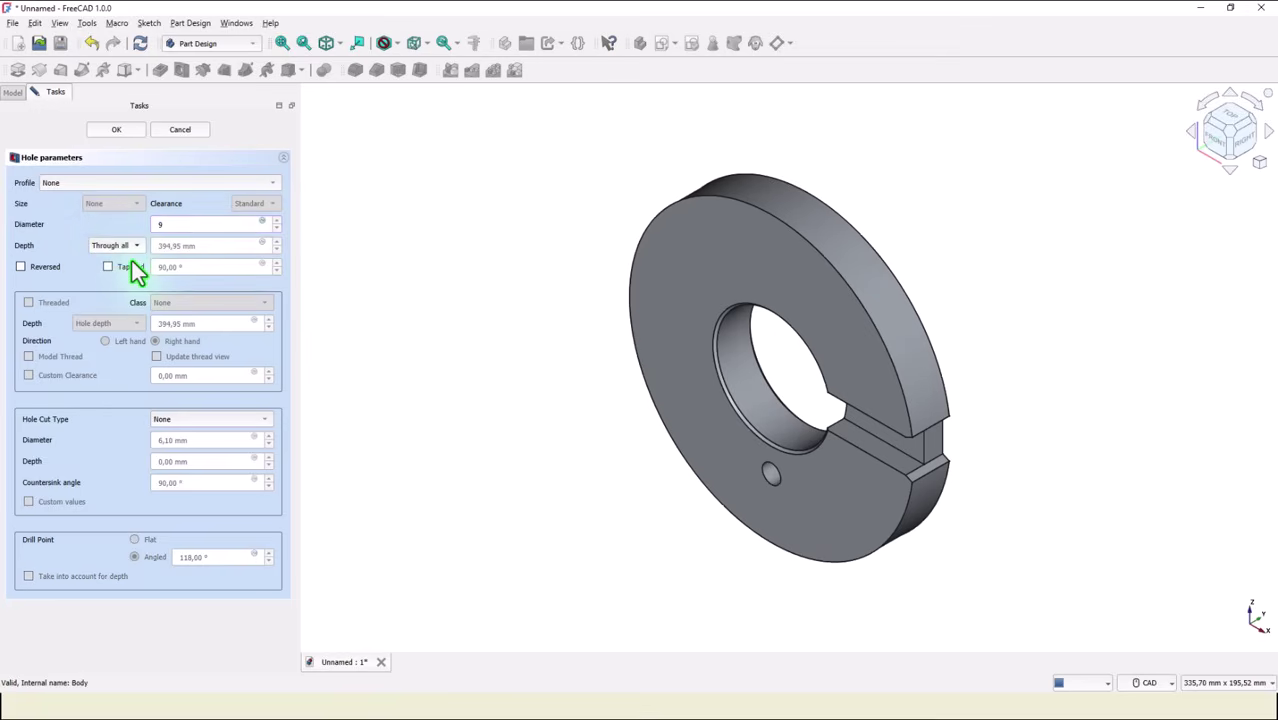
Step: Give the hole a counterbore of 14 mm diameter and 9 mm depth, and confirm
left_click(206, 421)
left_click(205, 433)
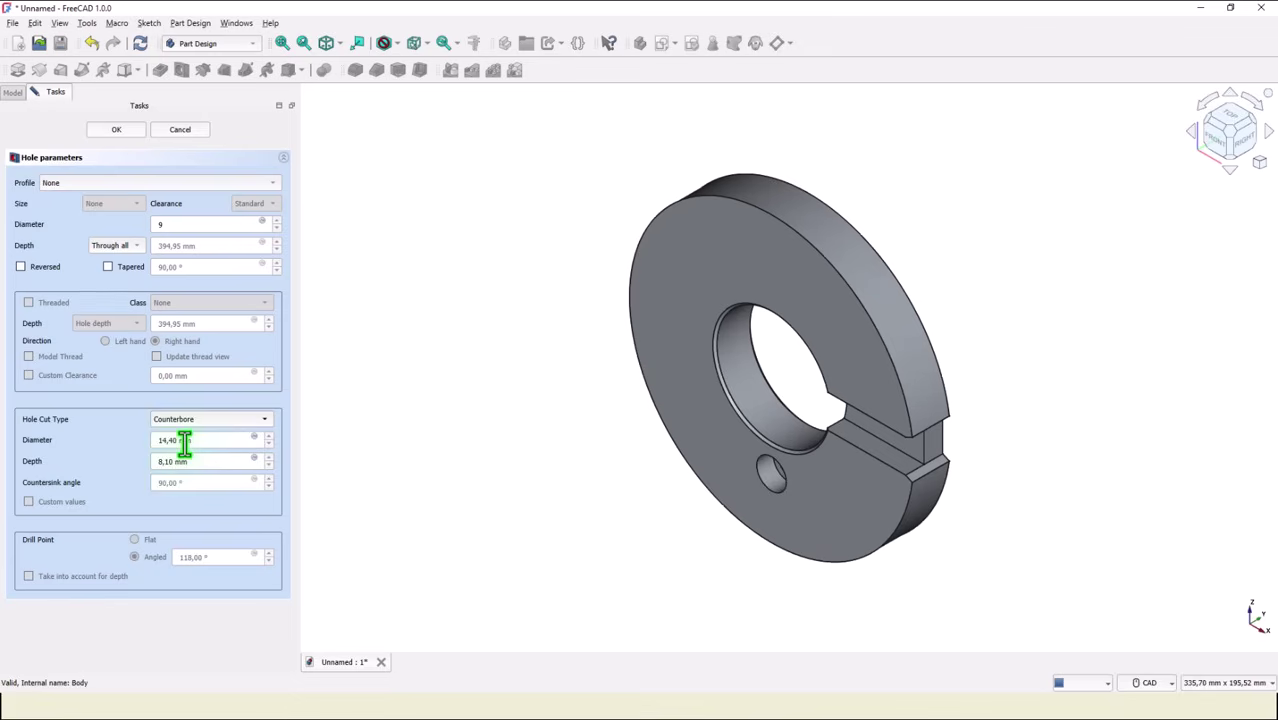
left_click_drag(202, 447, 124, 445)
type("14")
left_click_drag(205, 462, 112, 463)
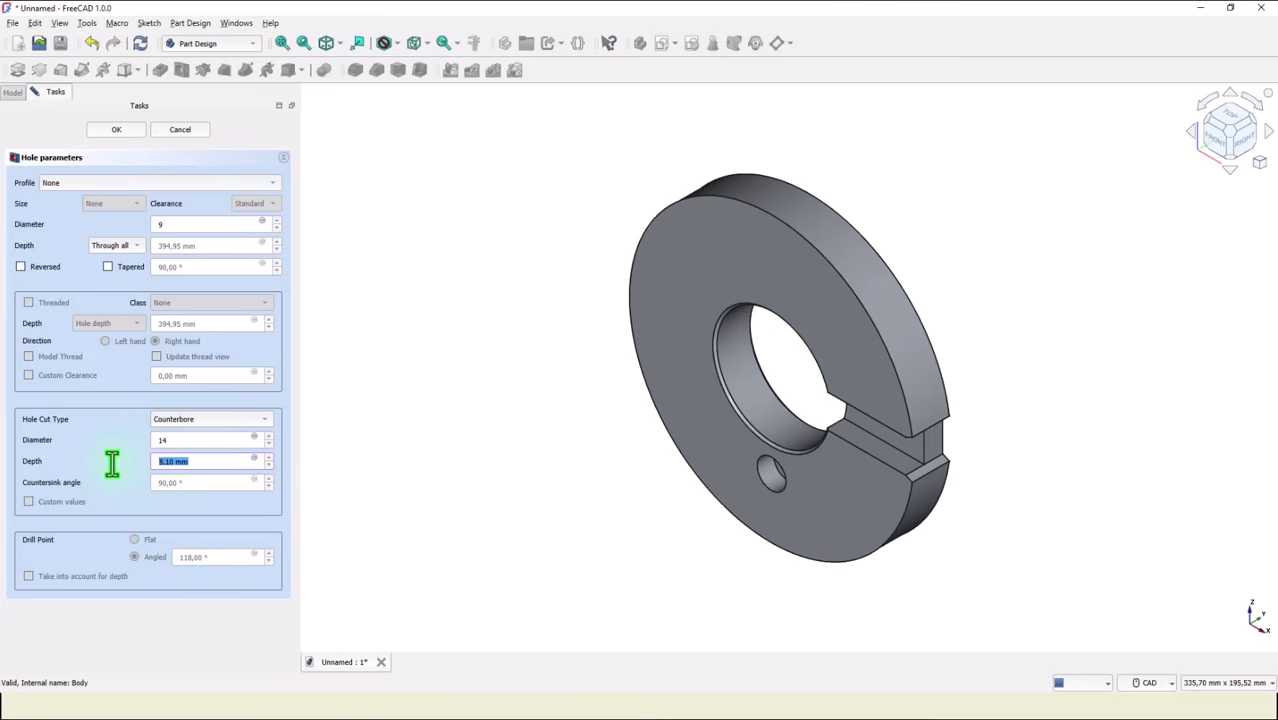
type("9")
left_click(116, 130)
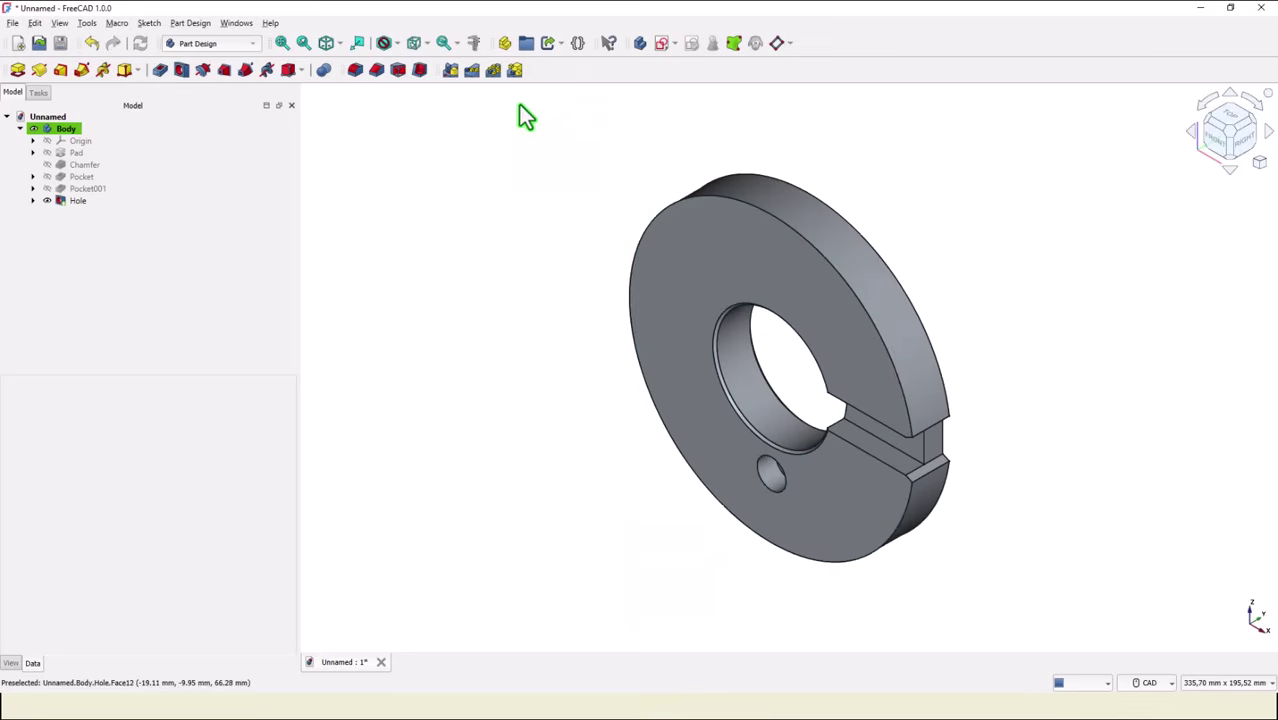
Step: Select Hole, Pocket001 and Pocket together and start a PolarPattern of them
left_click(54, 205)
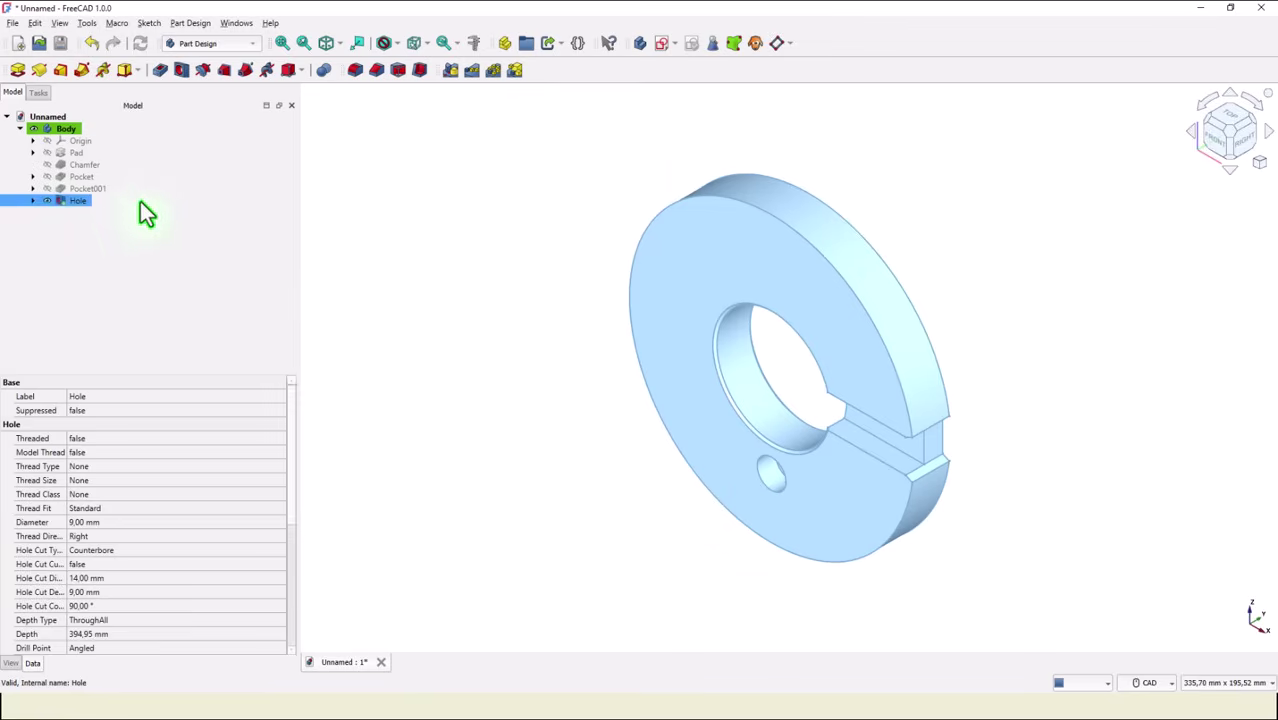
left_click(58, 189, "ctrl")
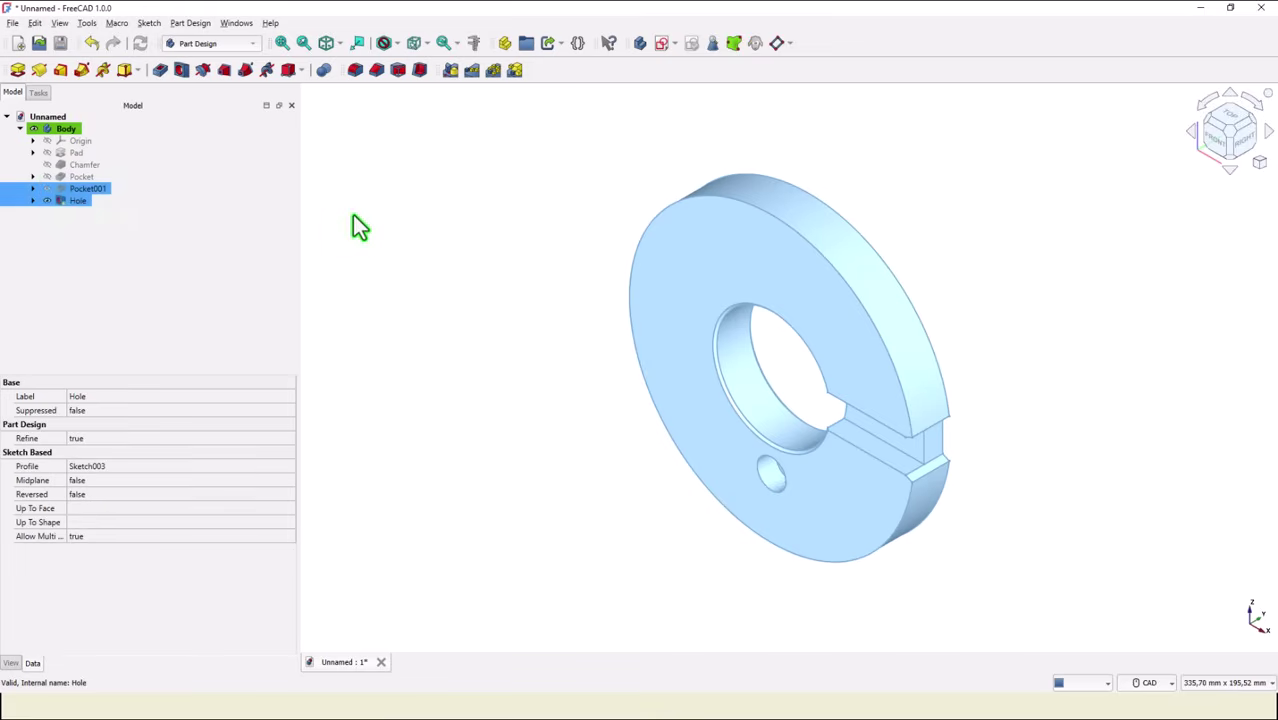
left_click(77, 179, "ctrl")
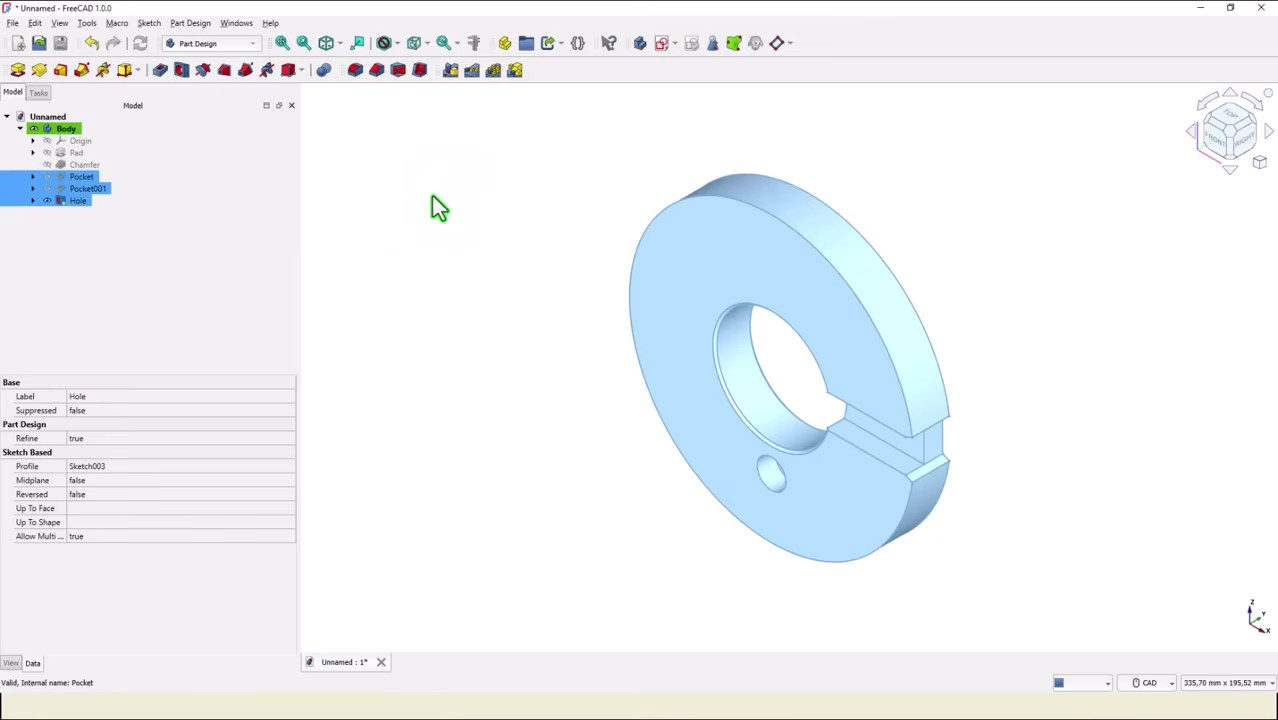
left_click(493, 71)
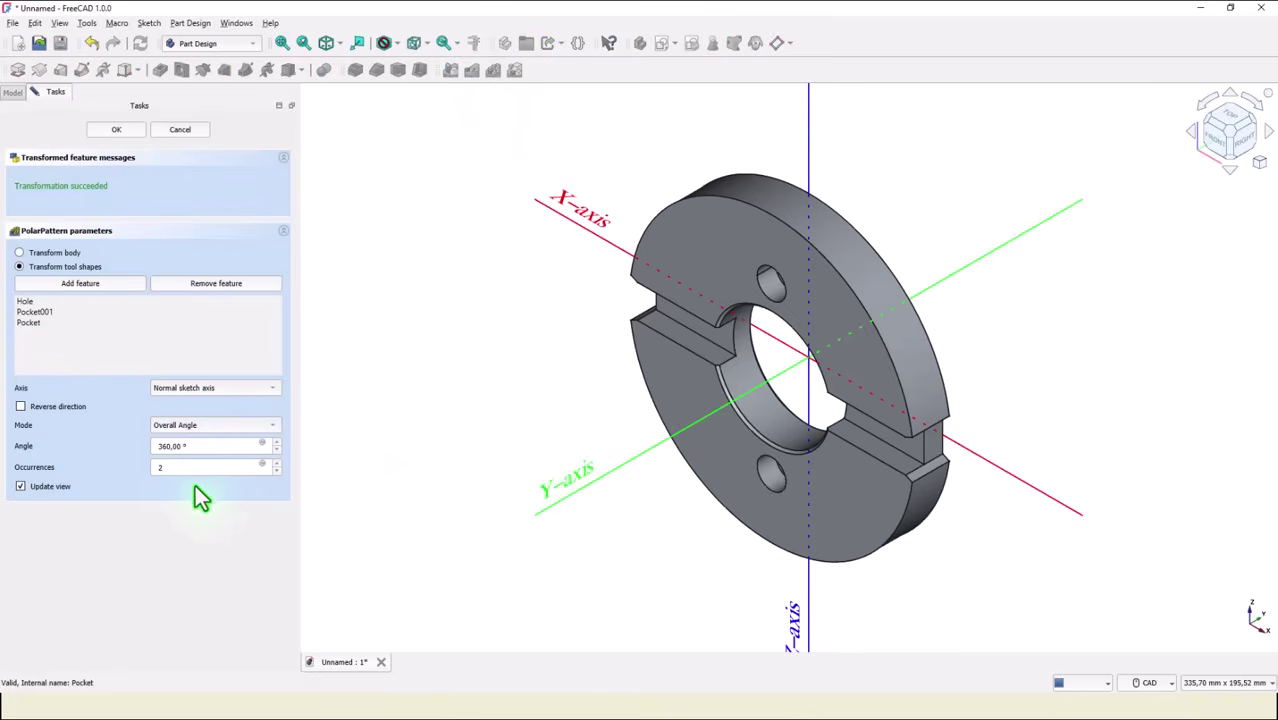
Step: Use the Y axis for the polar pattern and set occurrences to 6
left_click(600, 476)
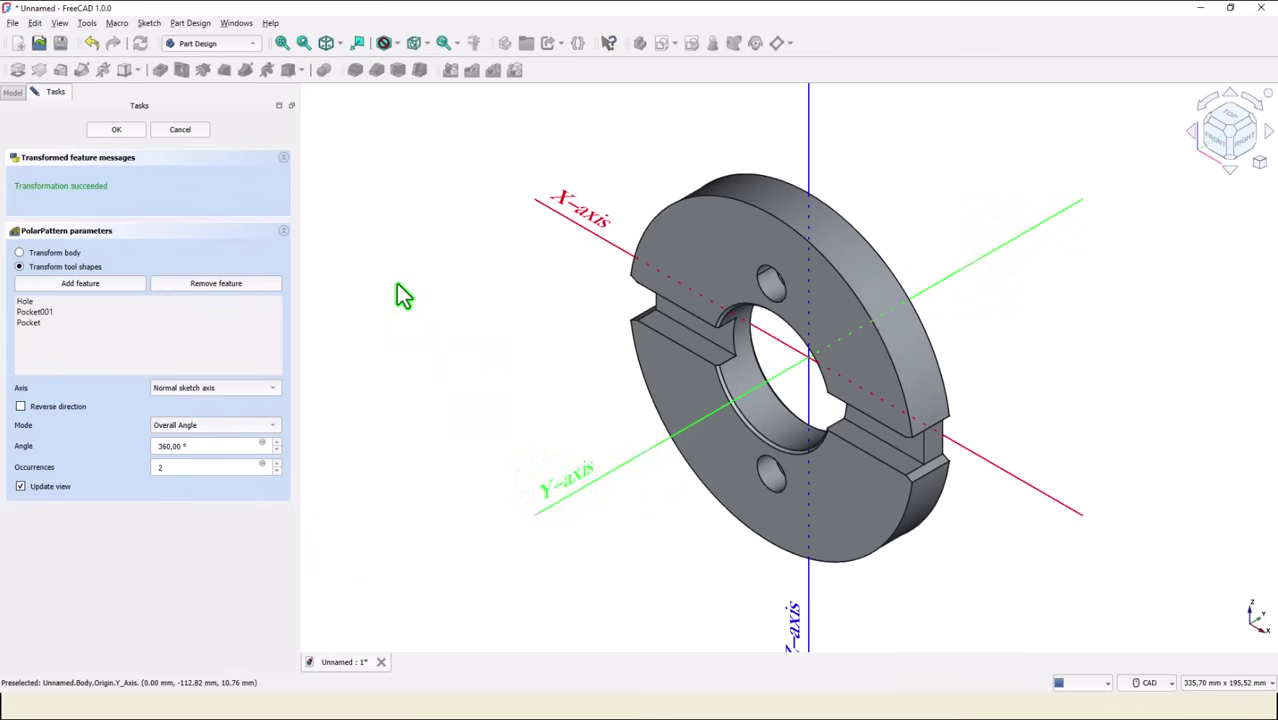
double_click(179, 468)
type("6")
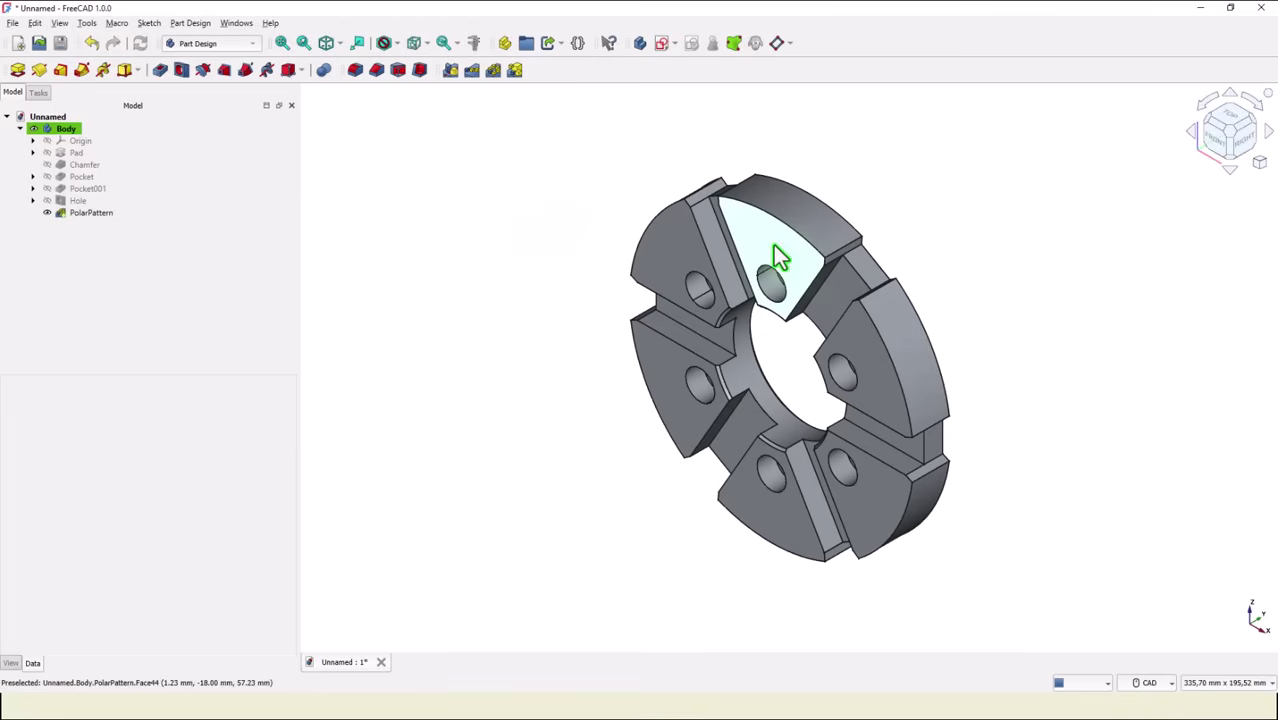
Step: Start a sketch on the disk face and draw a Ø54 mm circle centred on the vertical axis
left_click(773, 250)
left_click(664, 45)
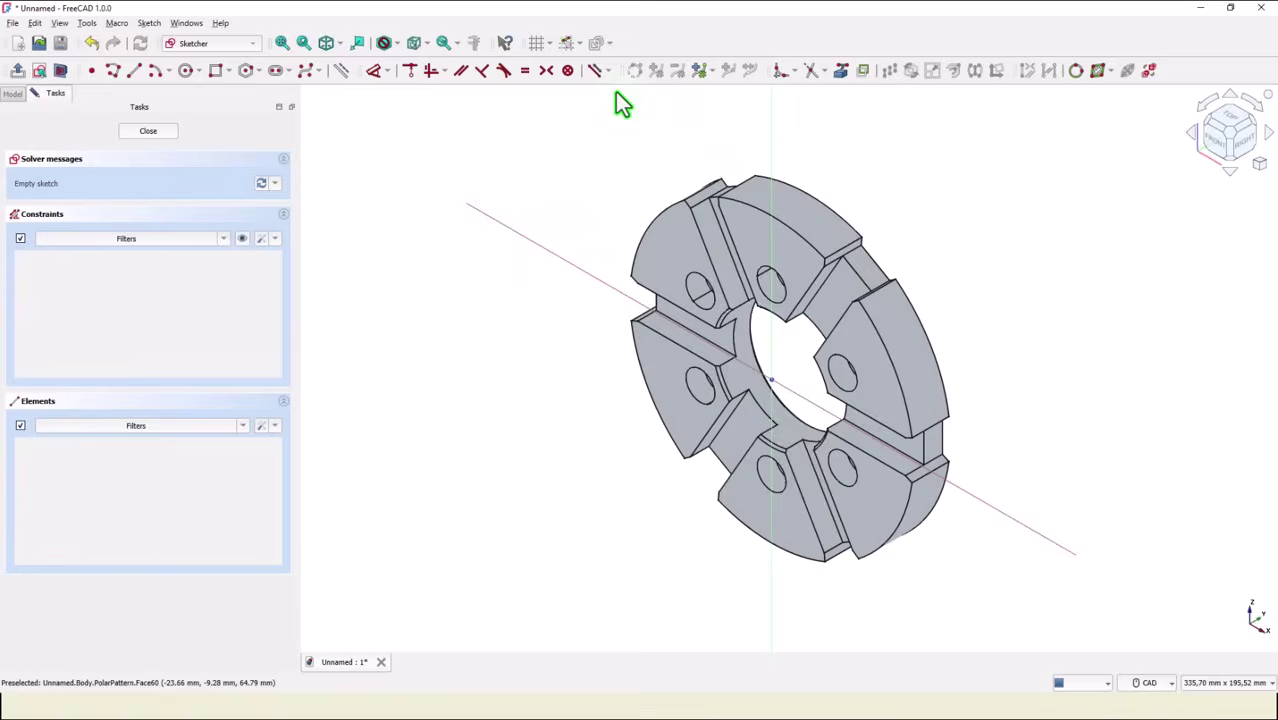
left_click(186, 72)
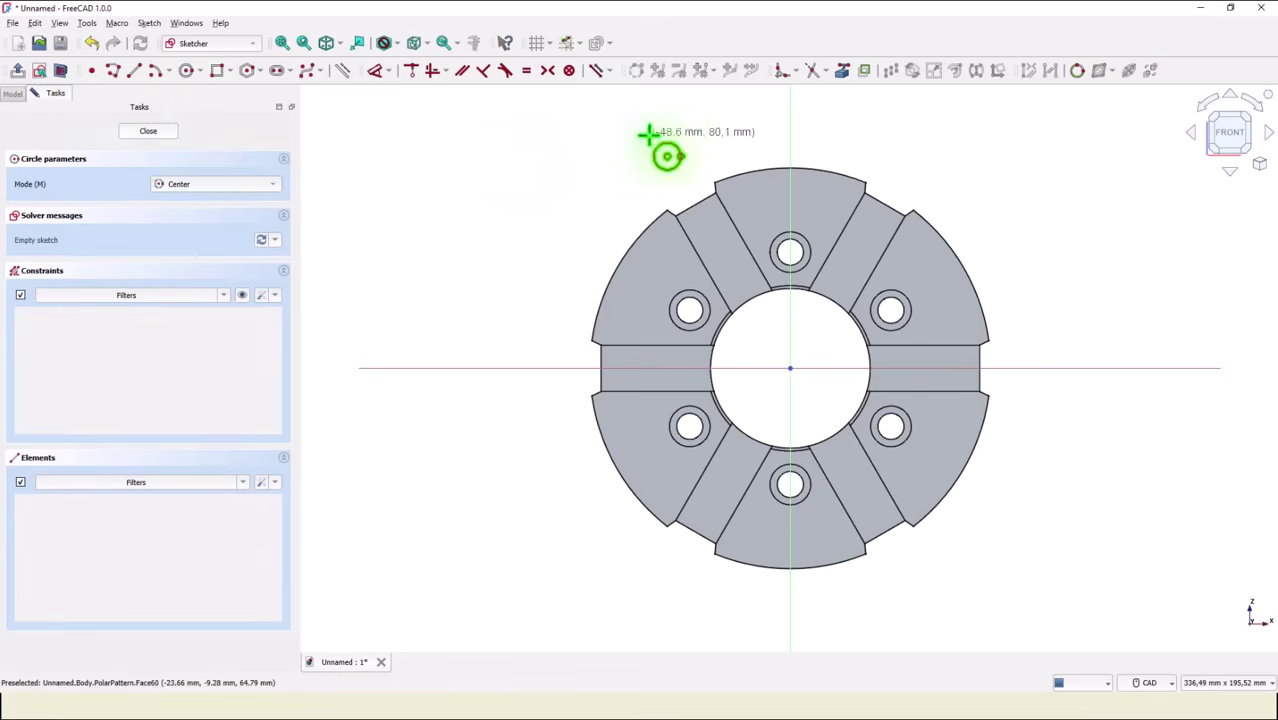
left_click(789, 121)
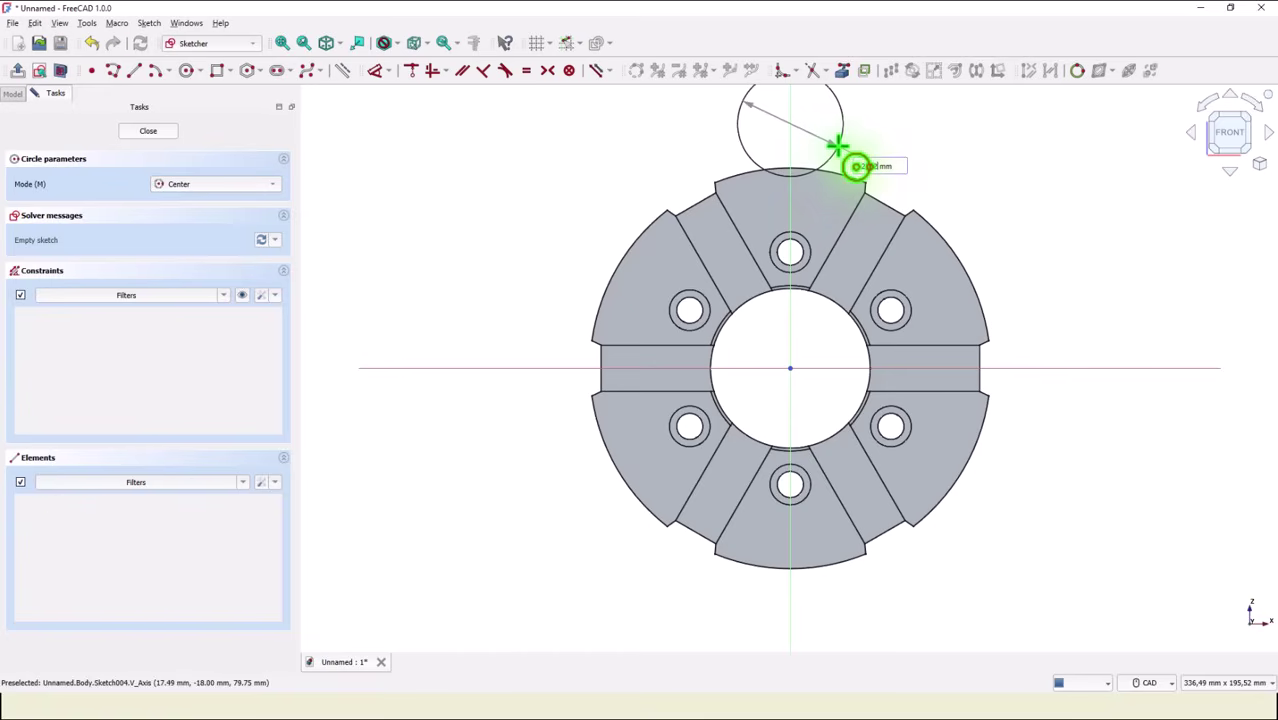
type("54")
key("Return")
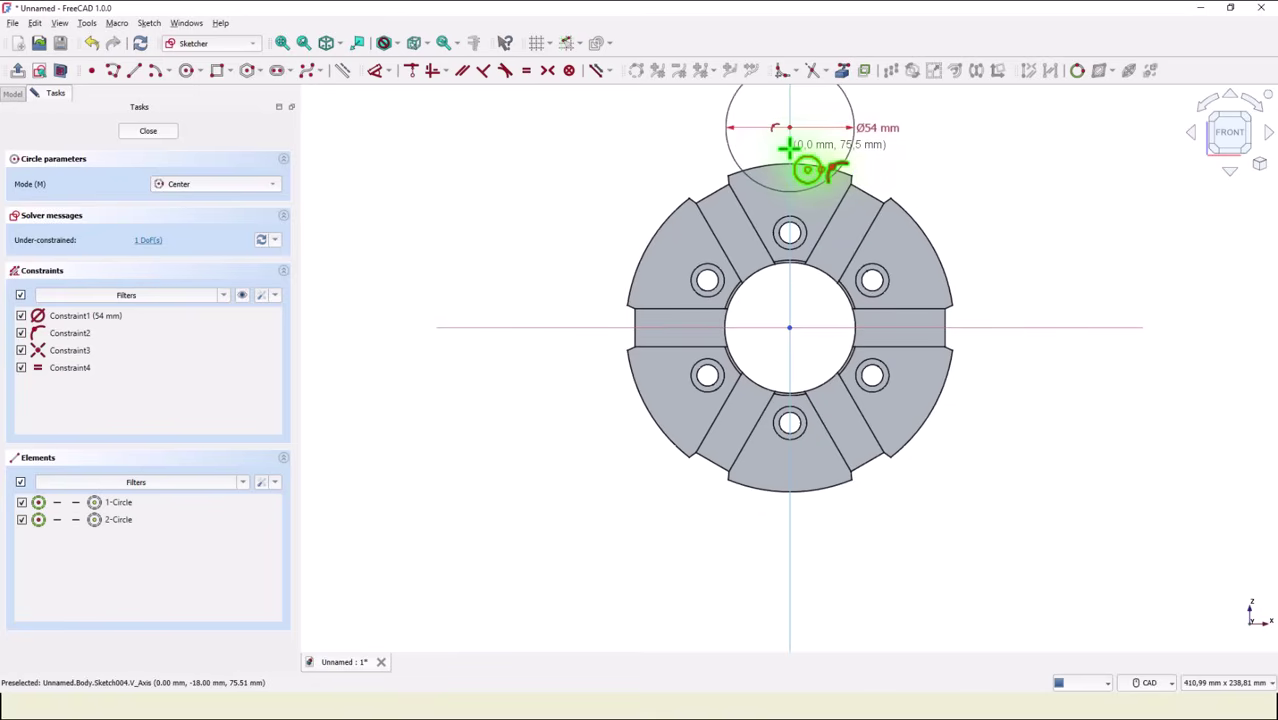
Step: Add a concentric Ø47 mm circle on the same centre
middle_click_drag(807, 165, 770, 234)
scroll(765, 235, "up", 2)
left_click(765, 235)
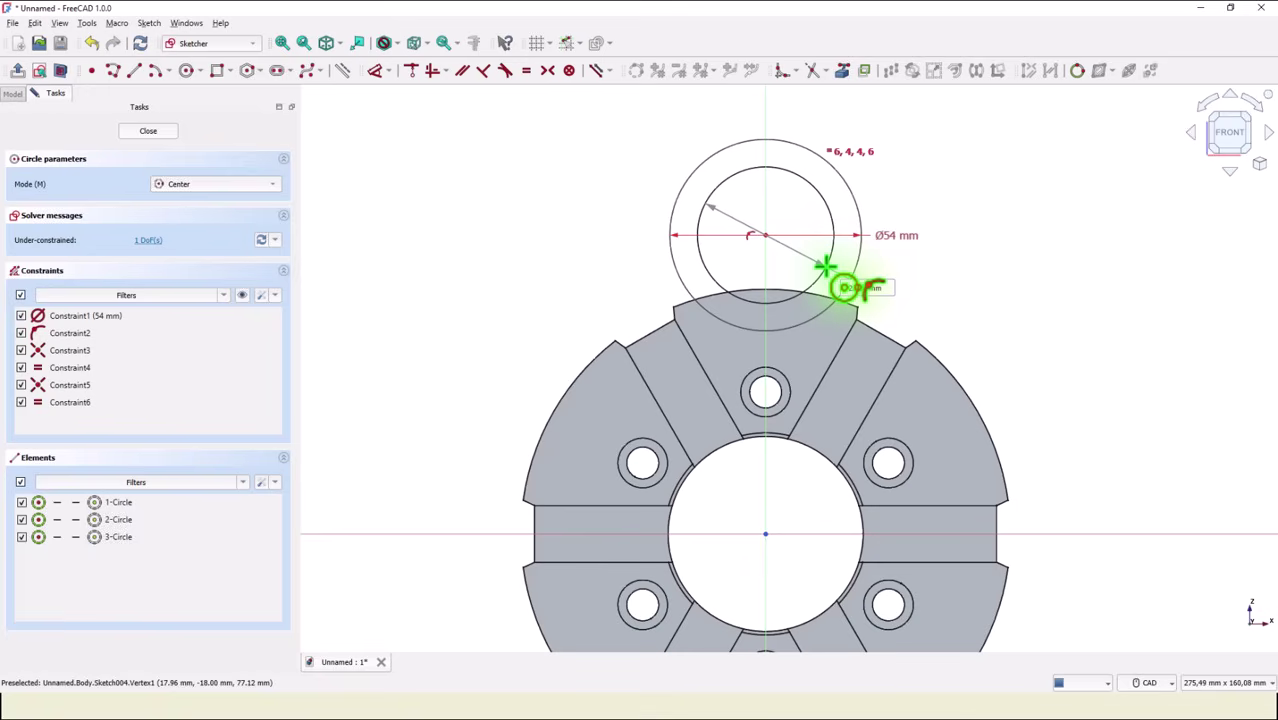
key("Return")
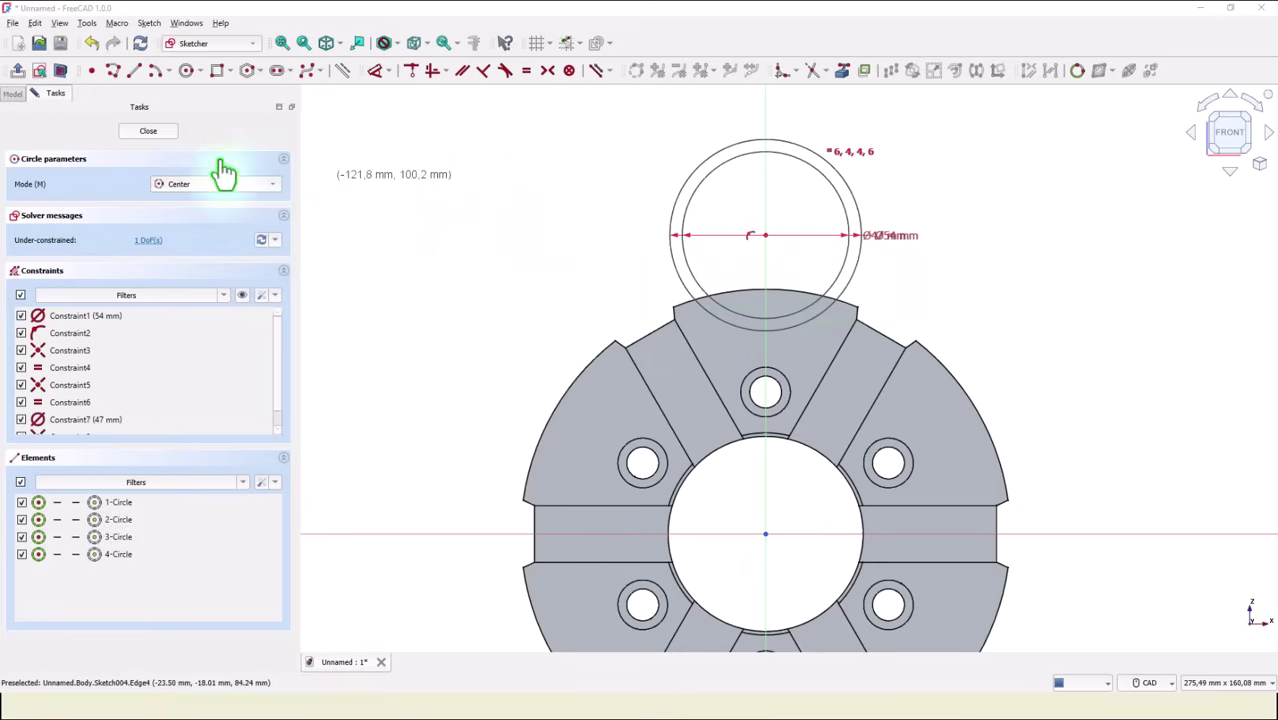
Step: Draw a vertical-then-slanted polyline from the Ø47 circle toward the rim, and link the rim arc as external geometry
left_click(114, 69)
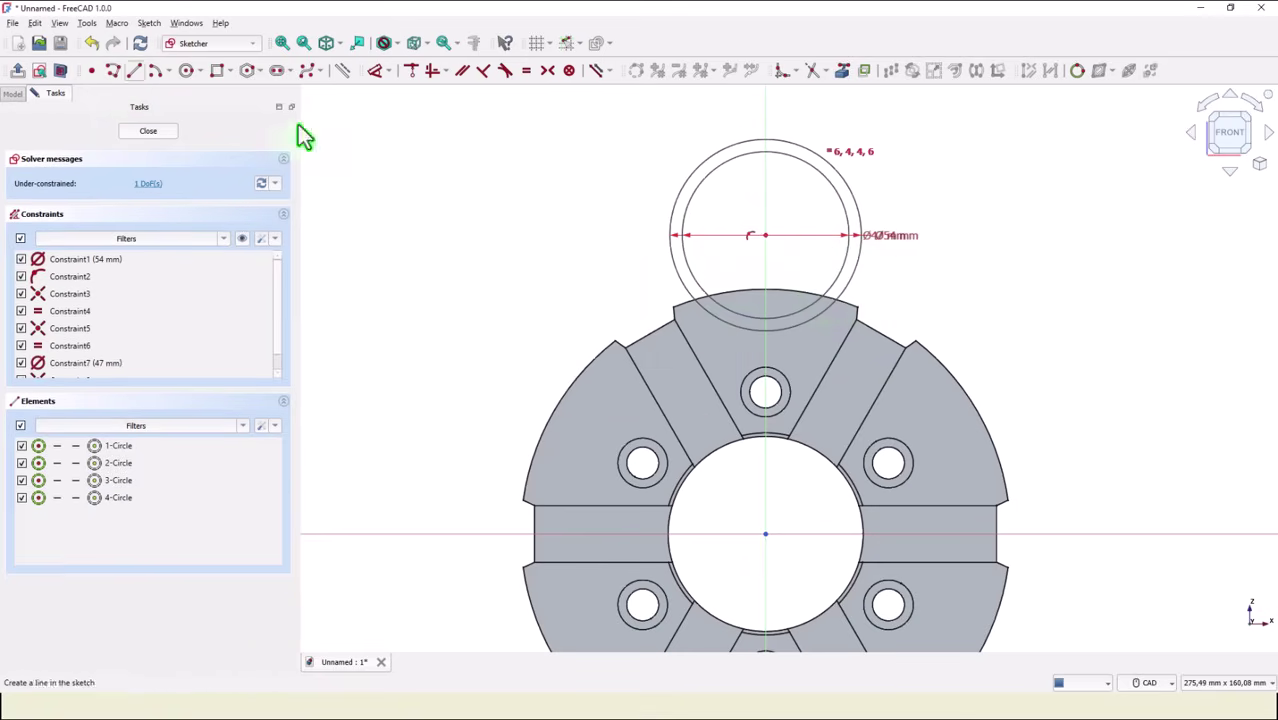
scroll(762, 232, "up", 3)
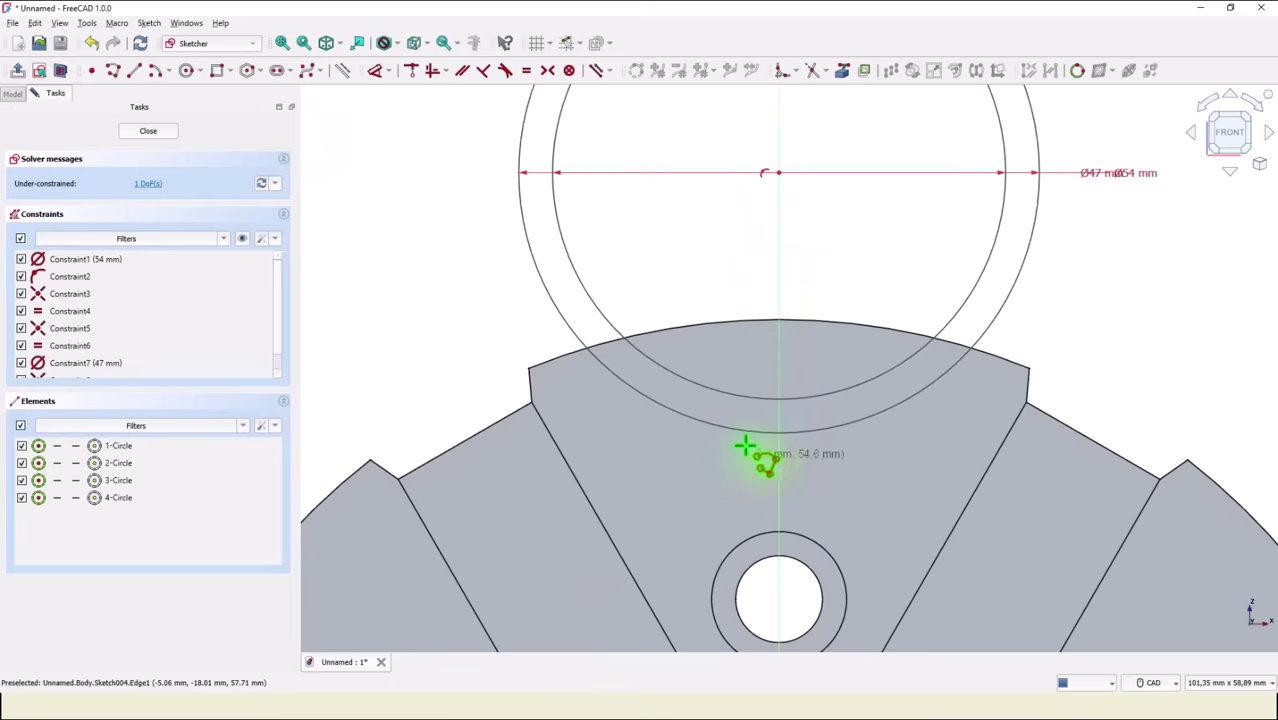
left_click(746, 394)
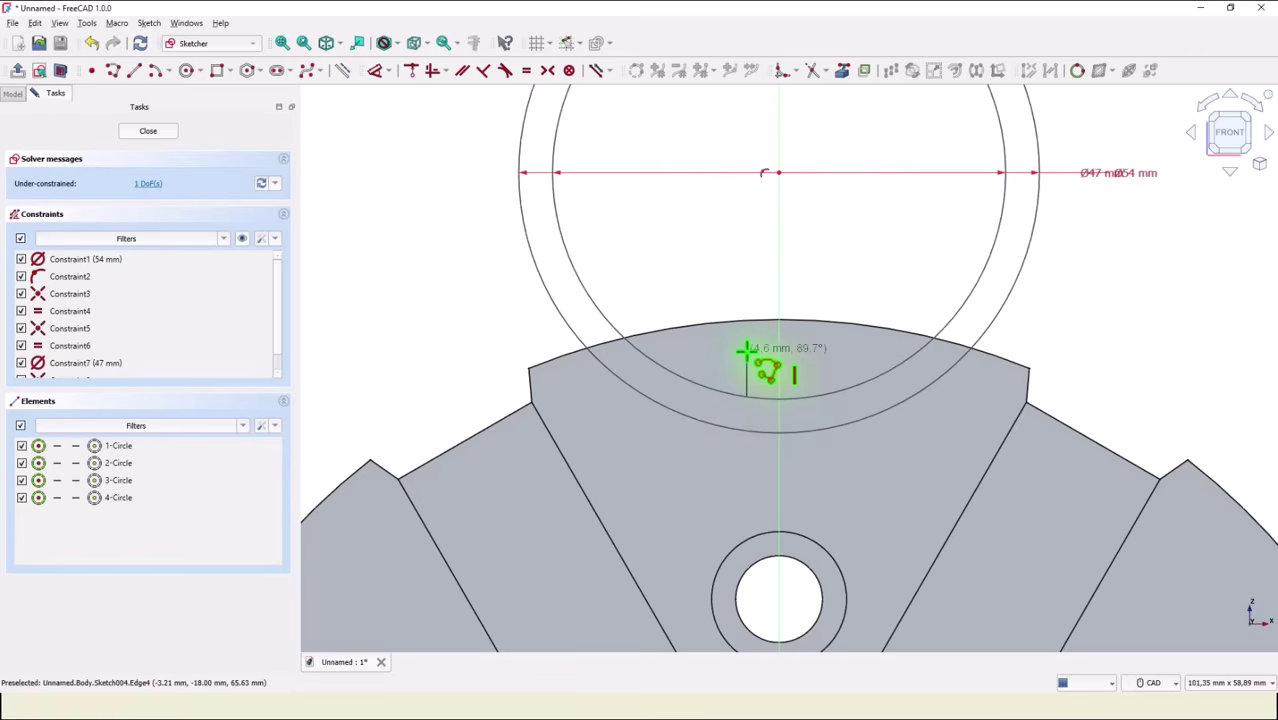
left_click(746, 350)
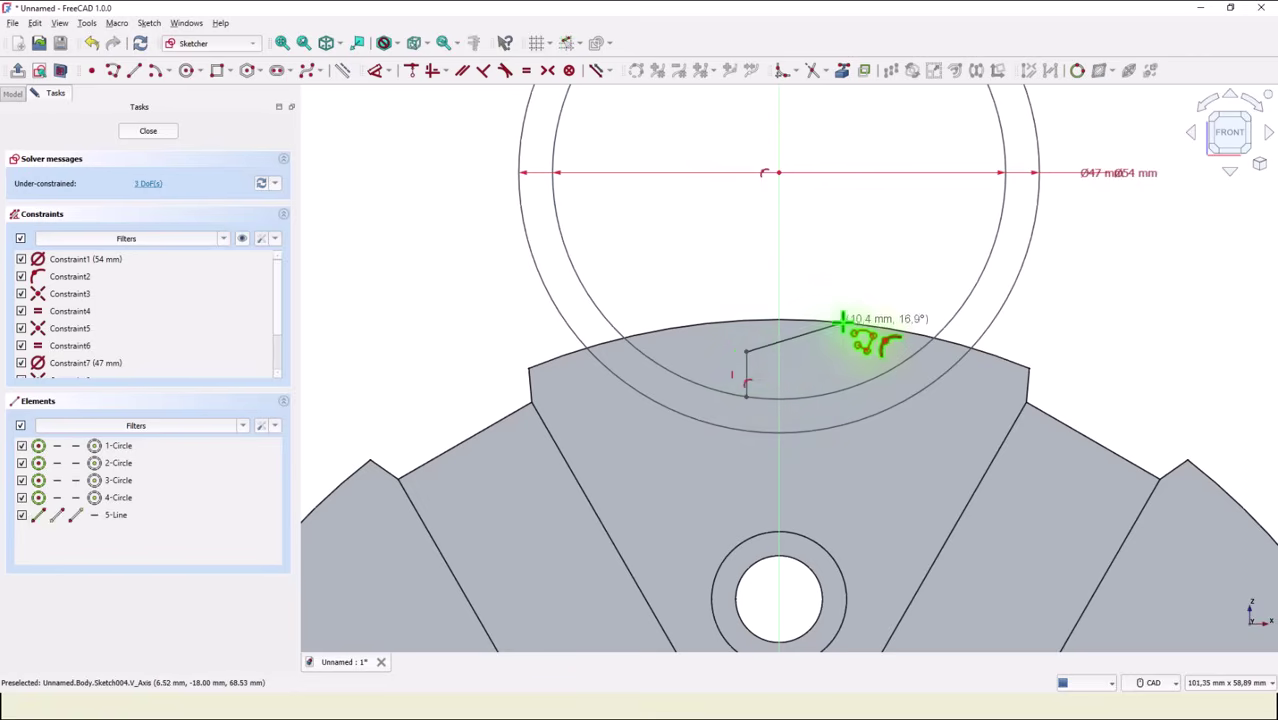
left_click(843, 322)
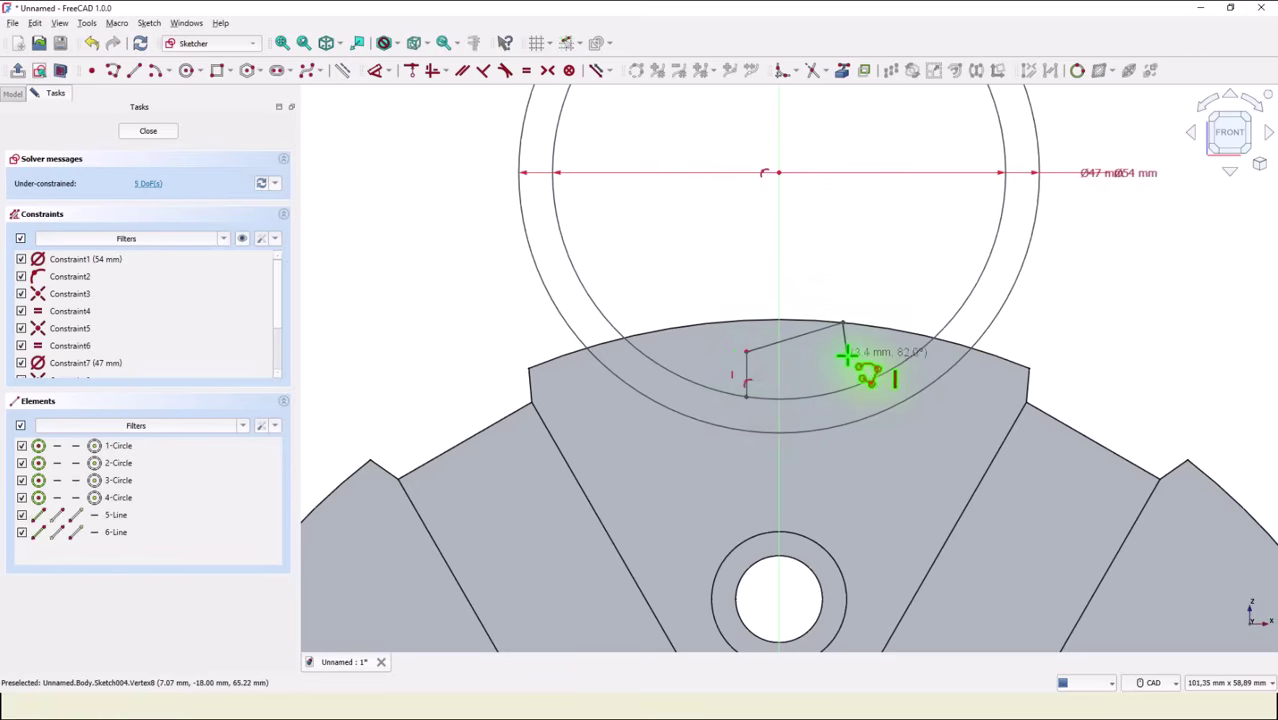
key("Escape")
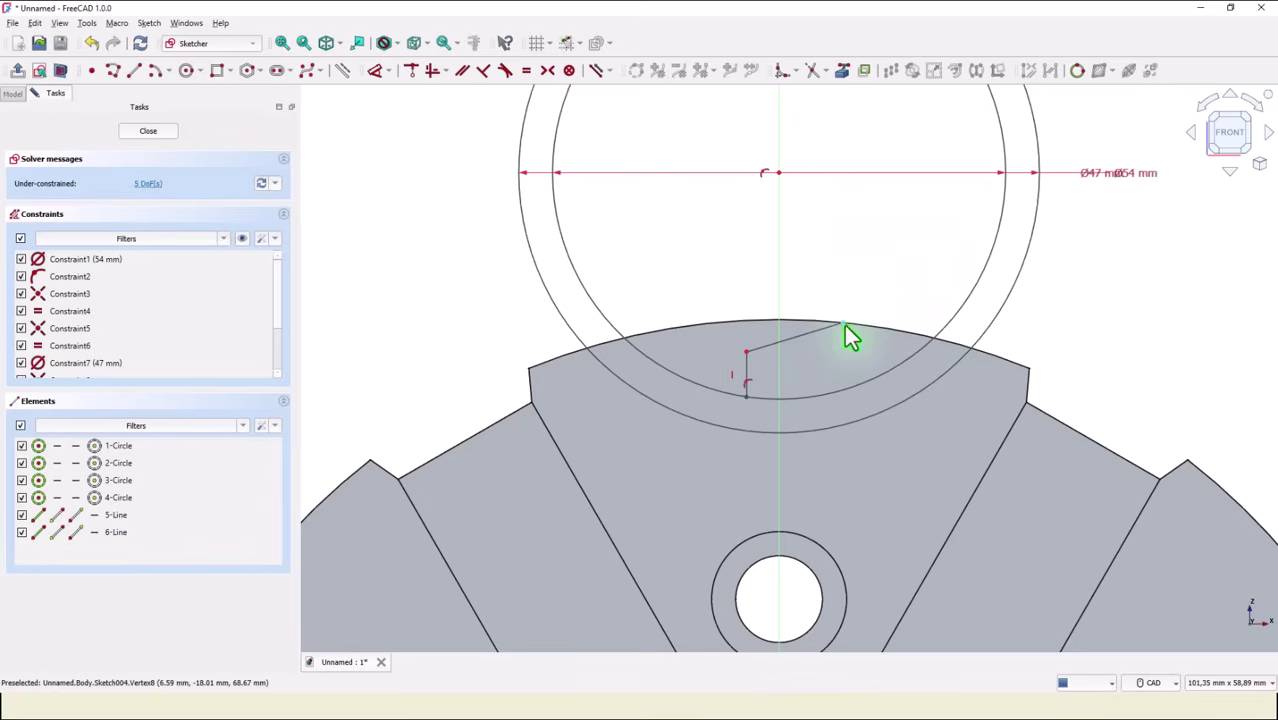
left_click_drag(844, 322, 859, 297)
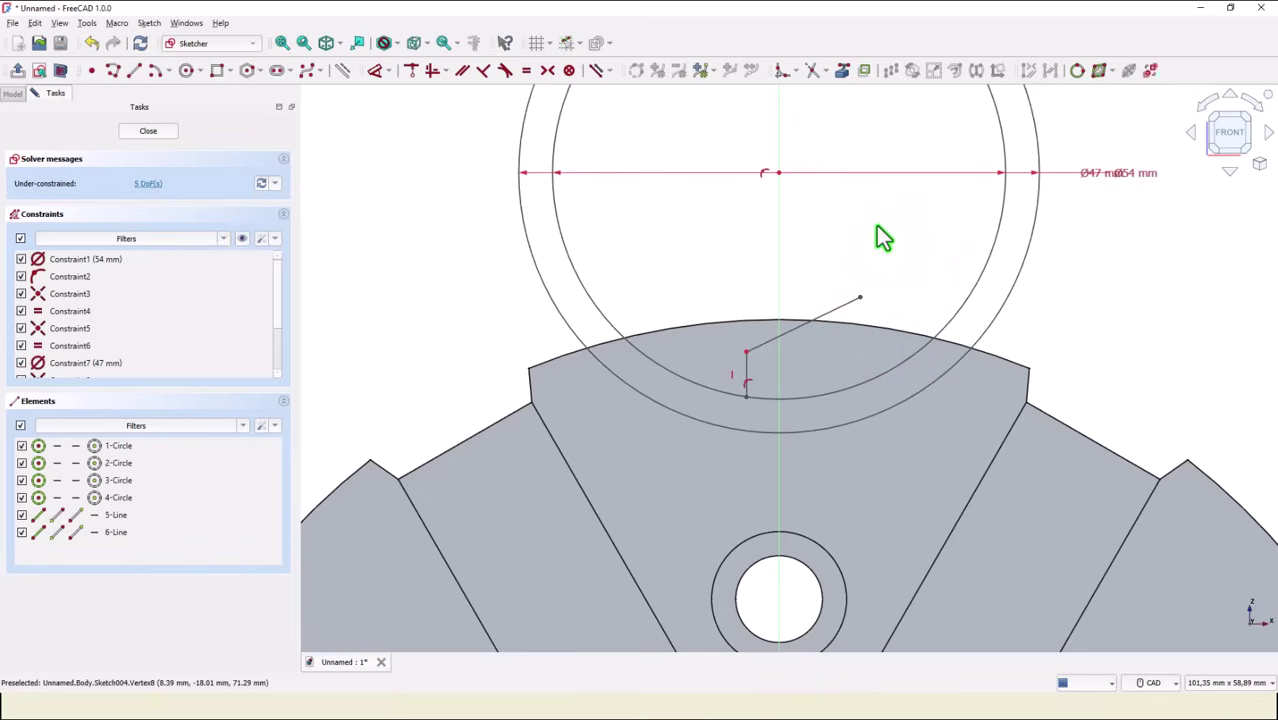
left_click(842, 71)
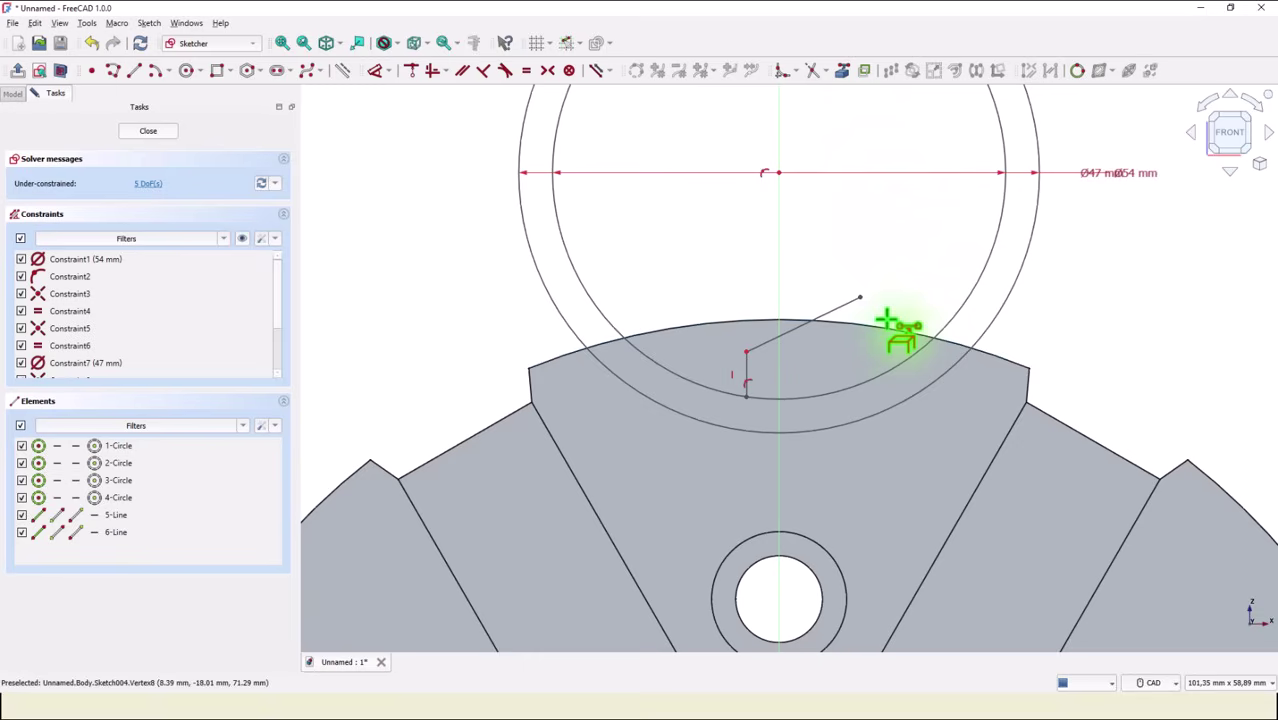
left_click(877, 332)
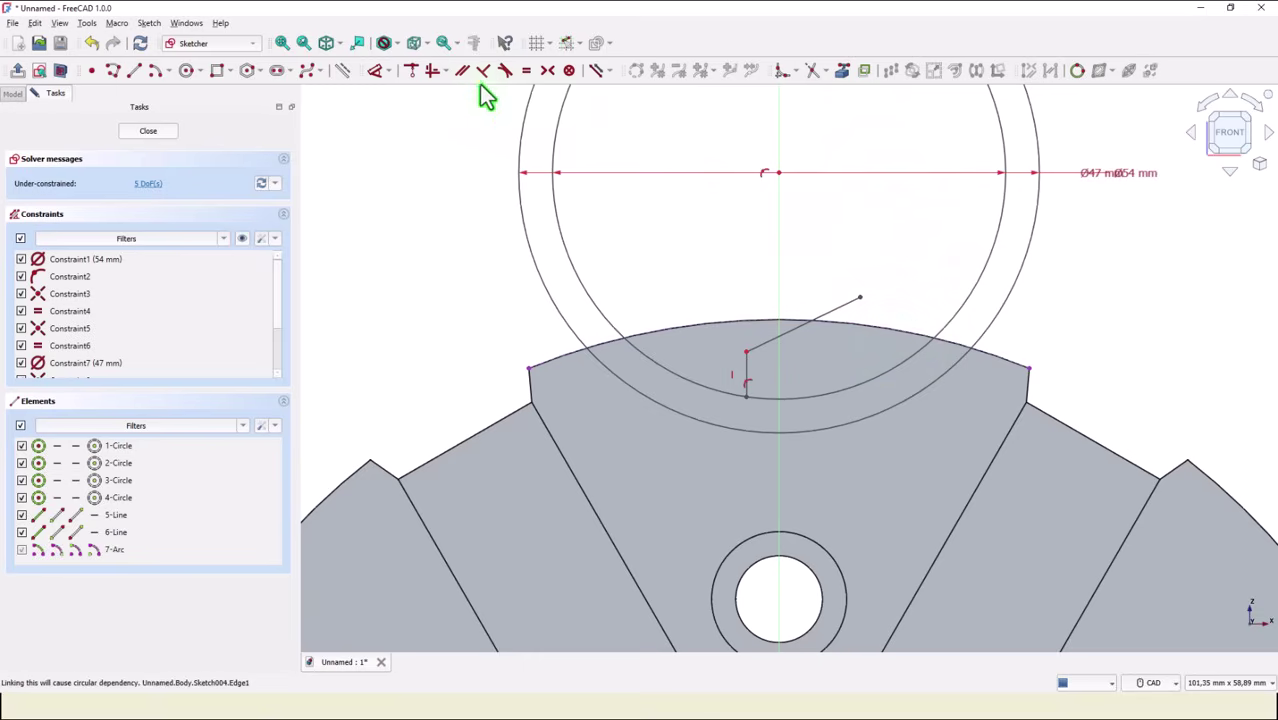
Step: Put the slanted line's end on the rim arc and set 66° between the two lines
left_click(418, 74)
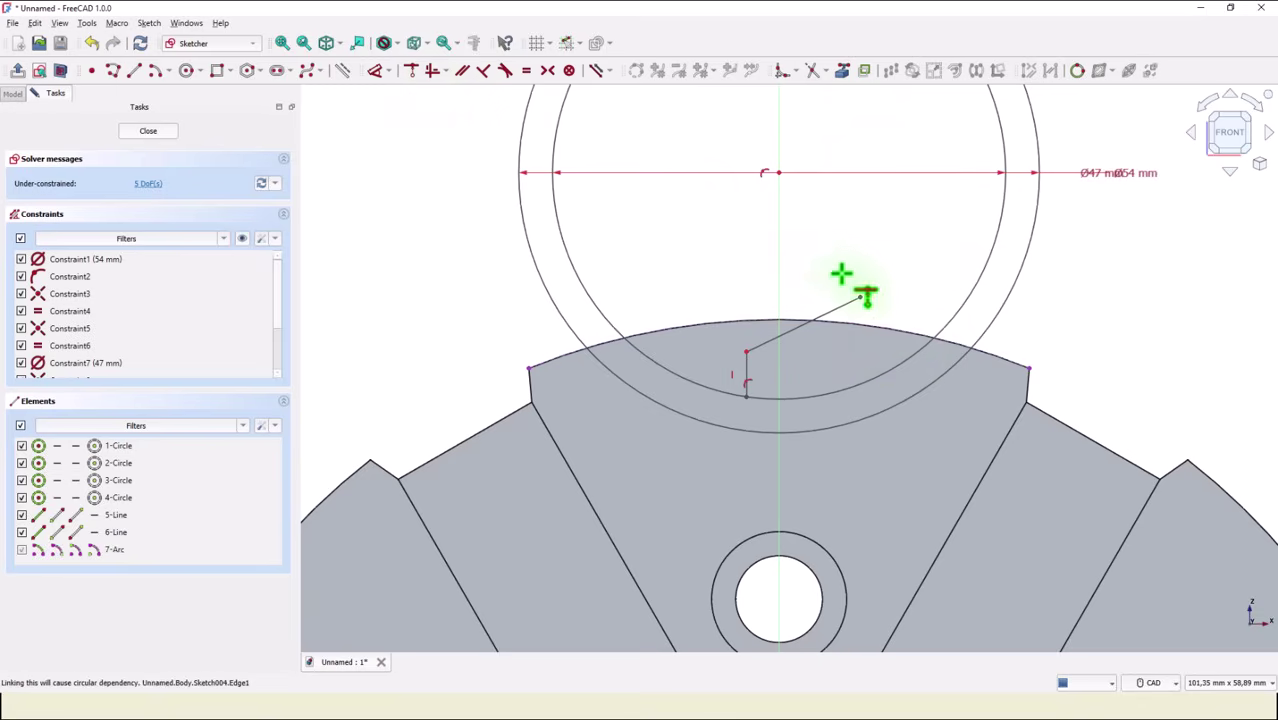
left_click(872, 328)
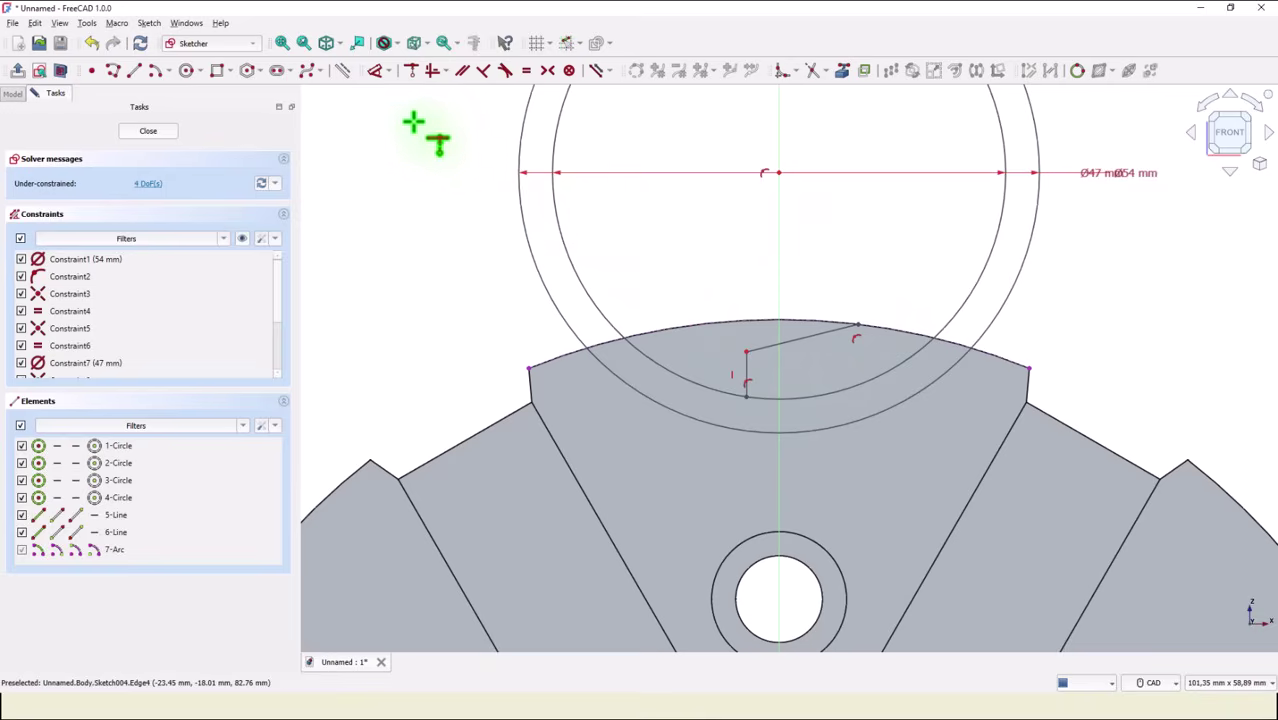
left_click(375, 70)
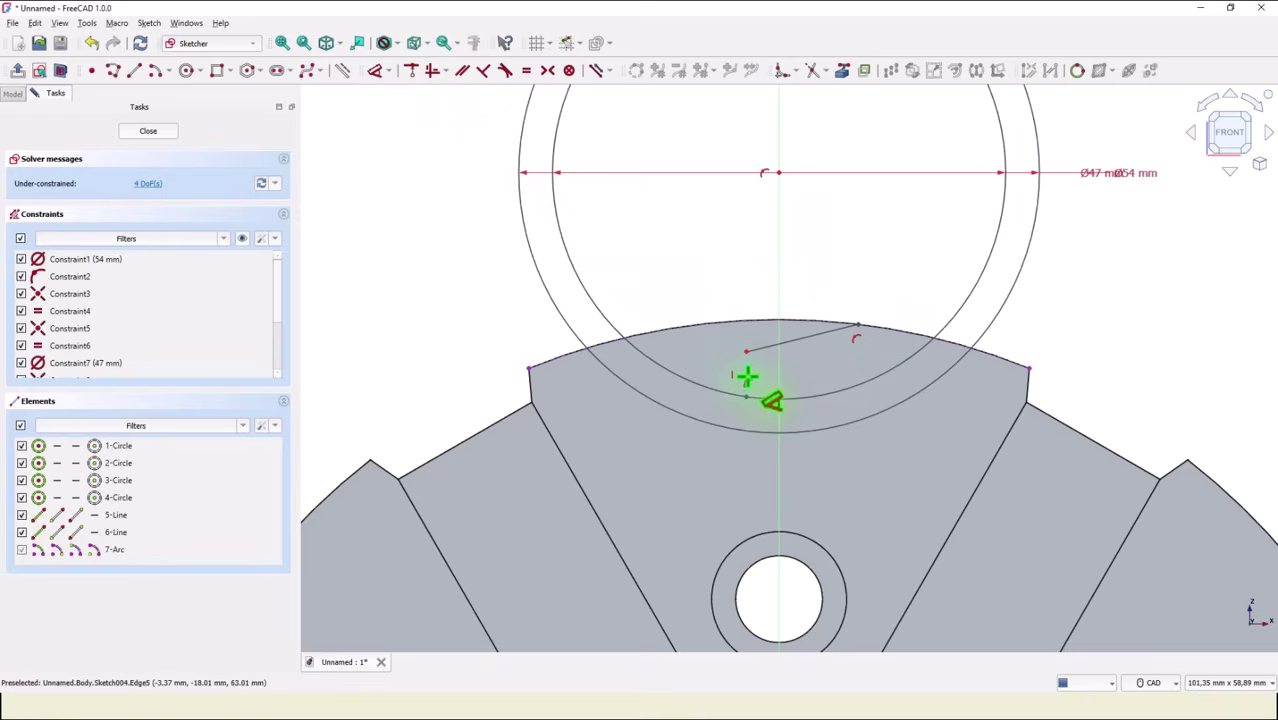
left_click(747, 376)
left_click(812, 336)
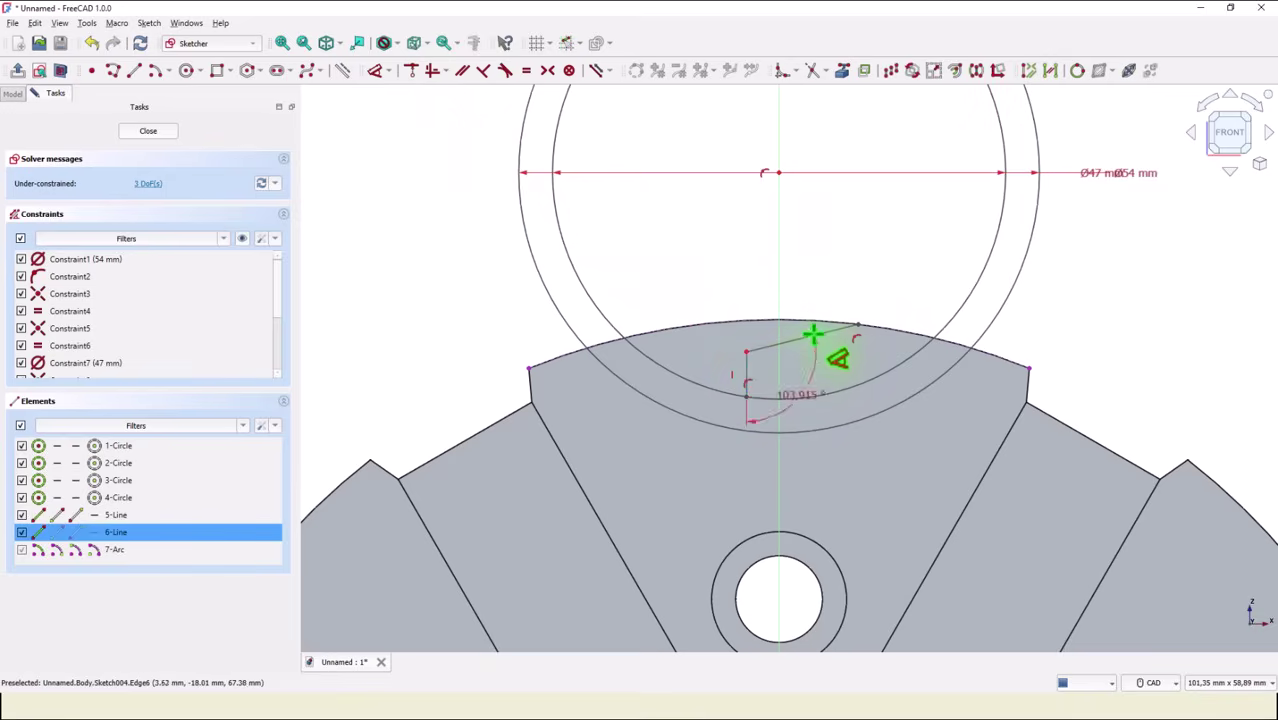
left_click(814, 264)
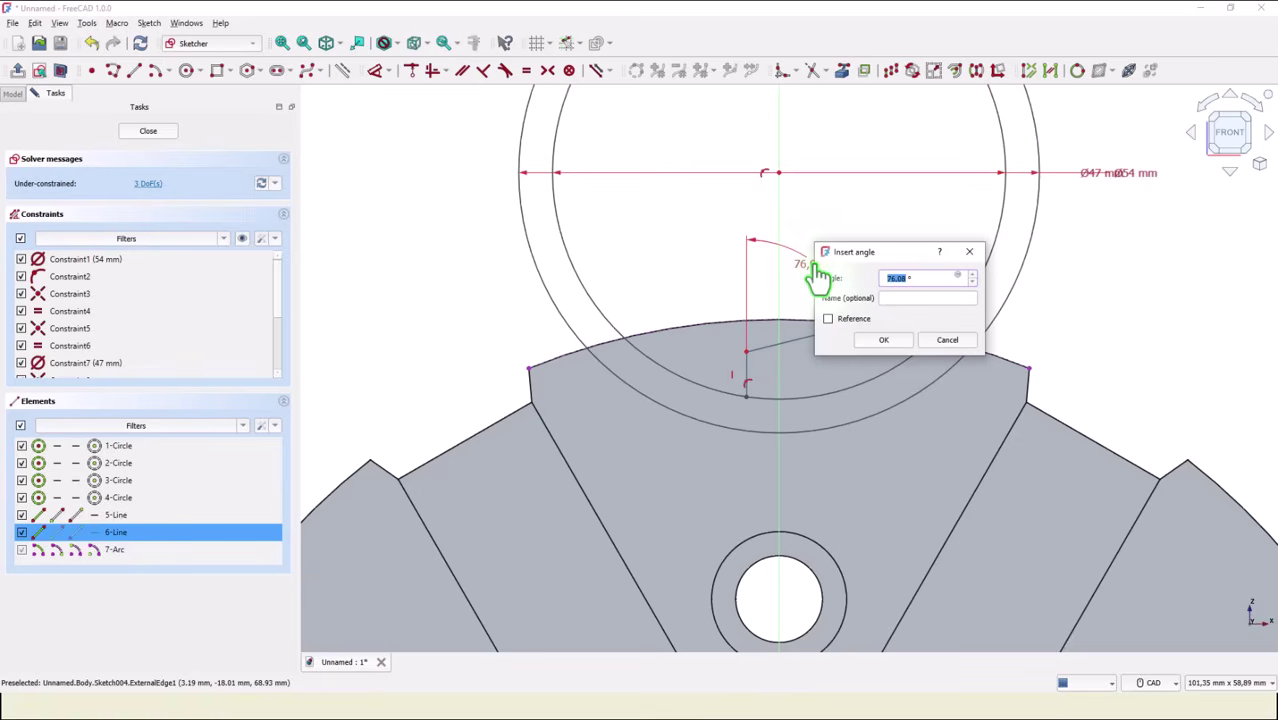
key("Return")
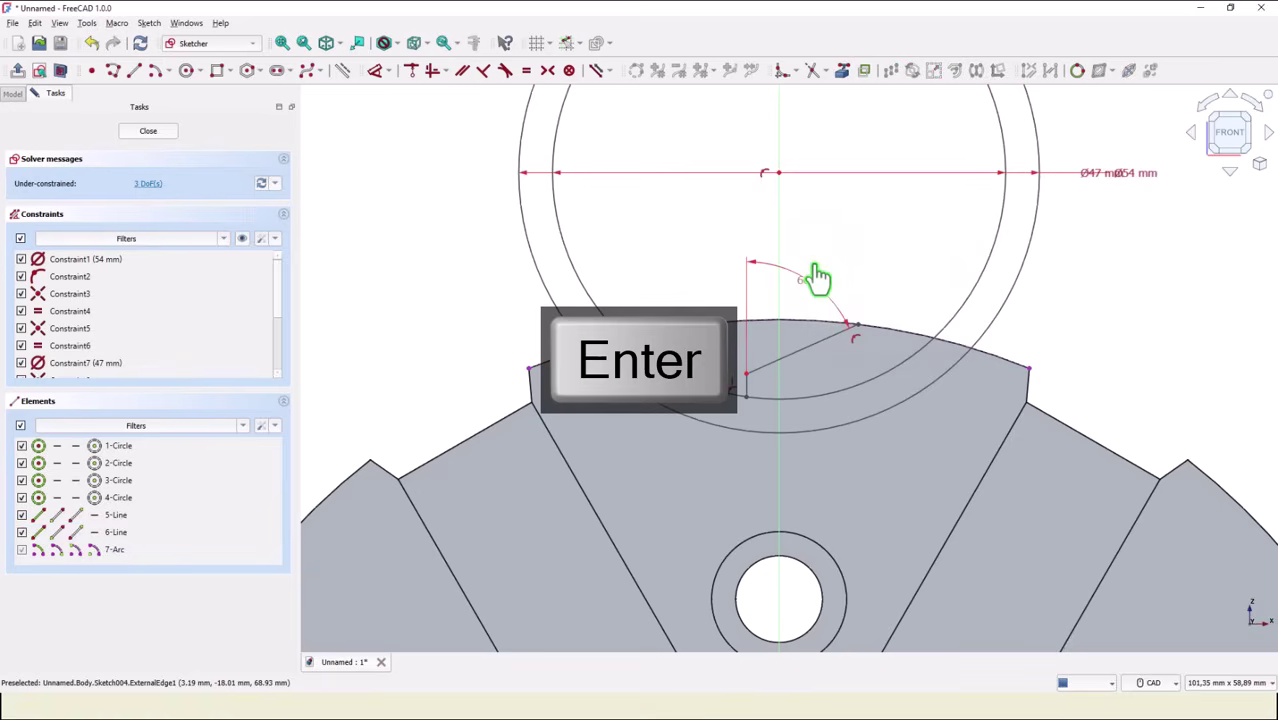
Step: Add a 3 mm horizontal distance to the line's lower vertex
left_click(748, 398)
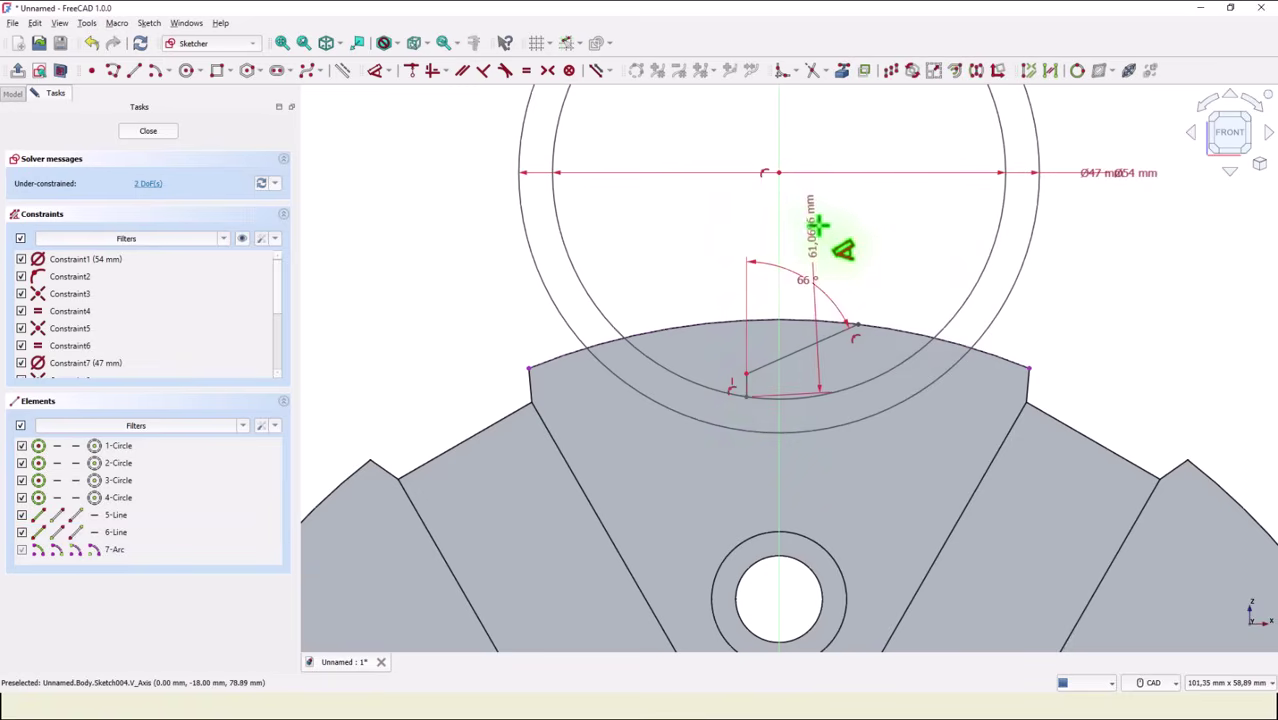
left_click(764, 236)
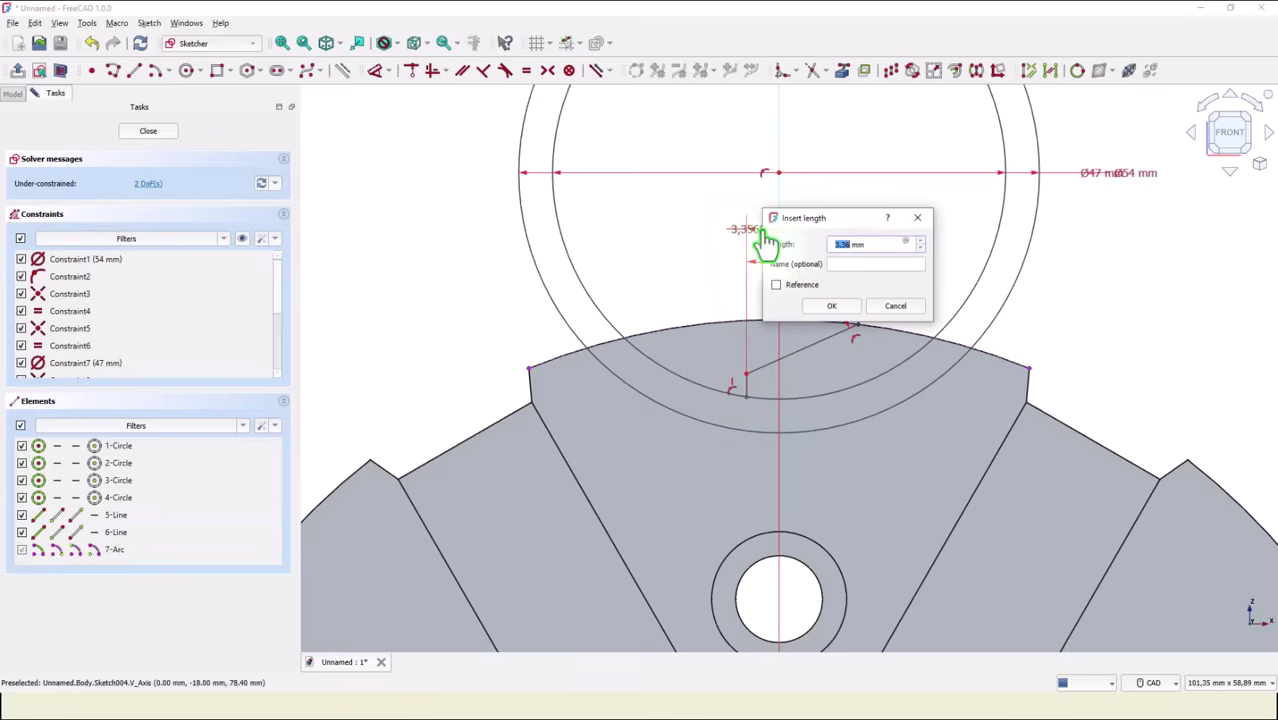
type("3")
key("Return")
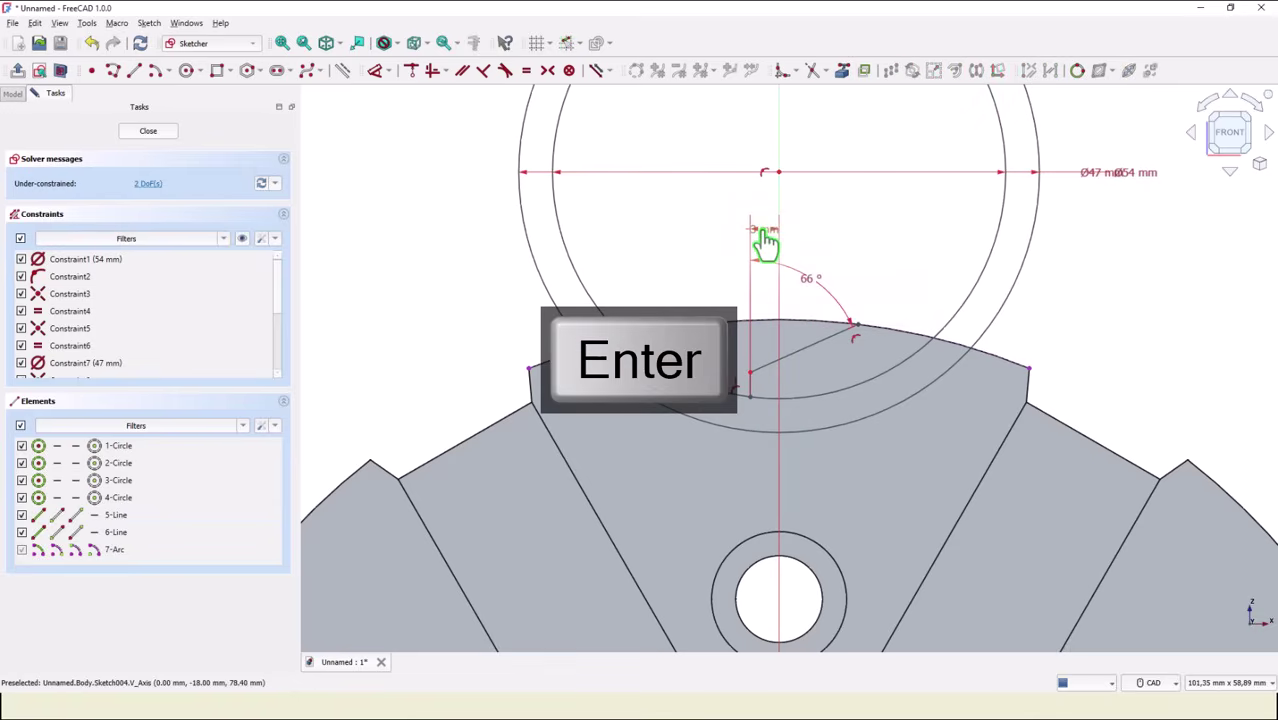
Step: Add a 62 mm vertical distance to the vertical line's vertex
left_click(748, 373)
middle_click_drag(719, 379, 864, 297)
scroll(864, 297, "down", 3)
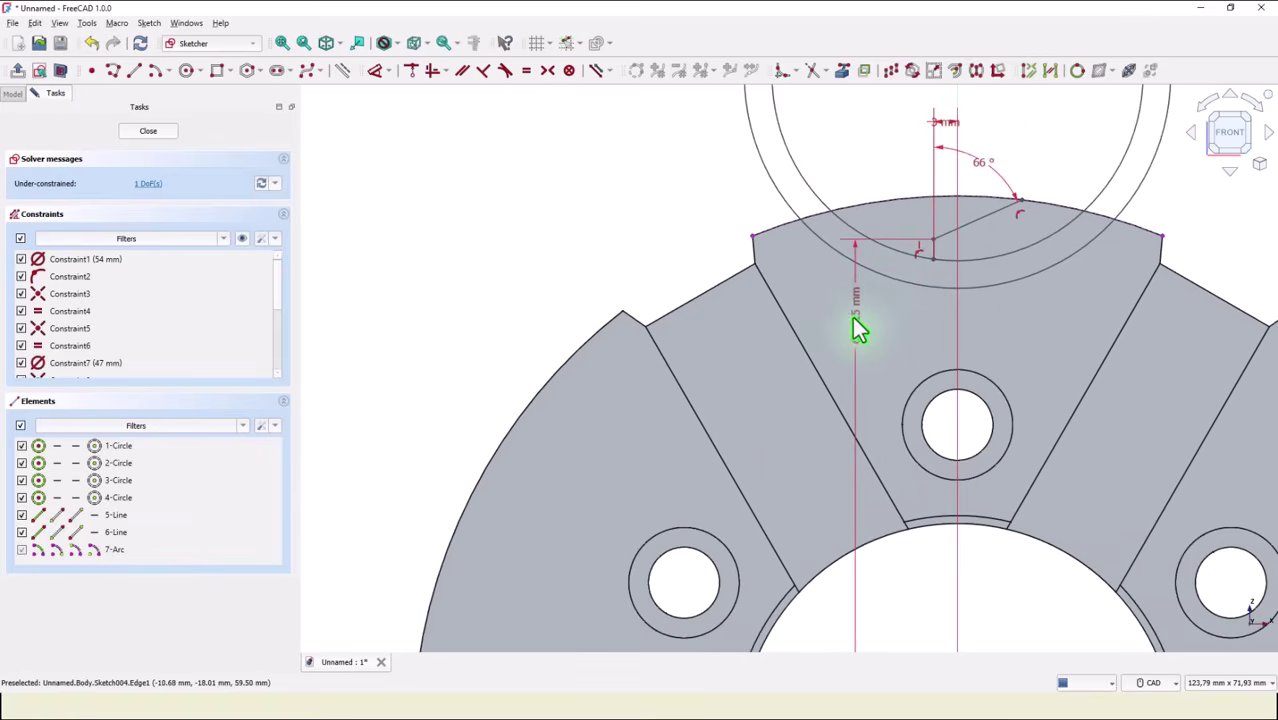
scroll(437, 400, "down", 2)
mouse_move(448, 391)
middle_mouse_down()
mouse_move(408, 366)
mouse_move(407, 268)
middle_mouse_up()
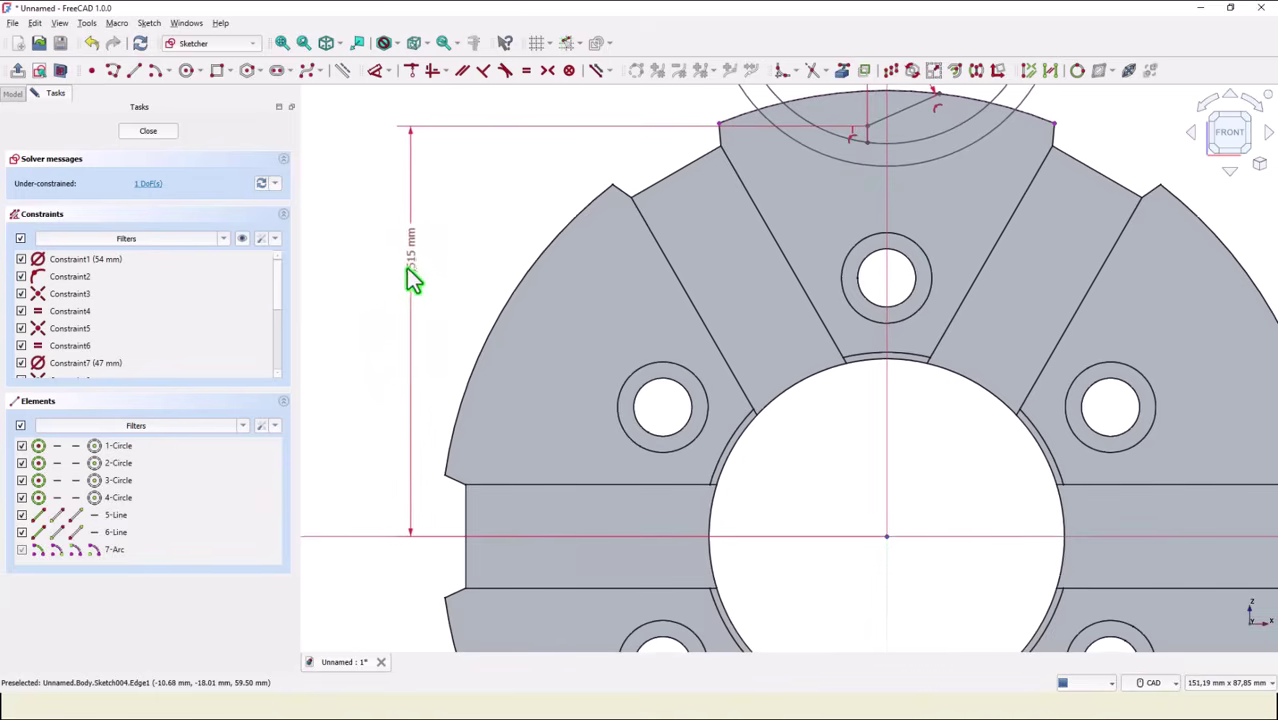
left_click(395, 339)
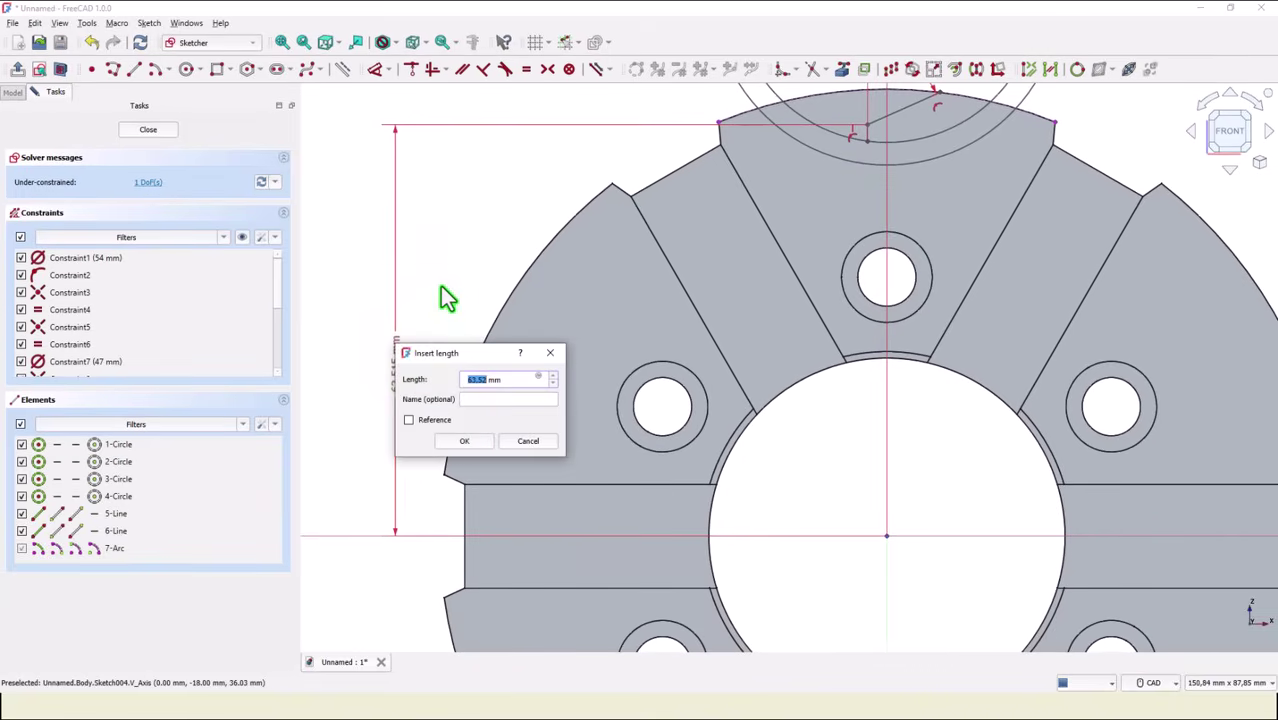
type("62")
key("Return")
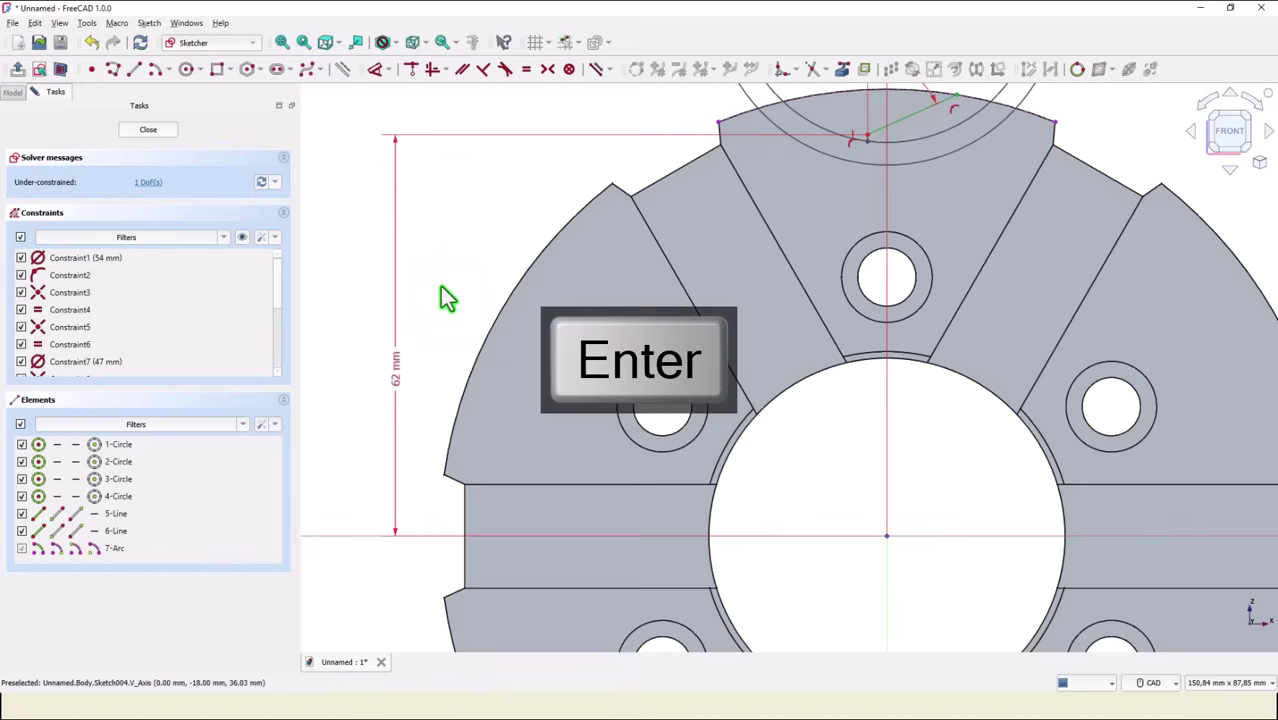
middle_click_drag(785, 357, 703, 620)
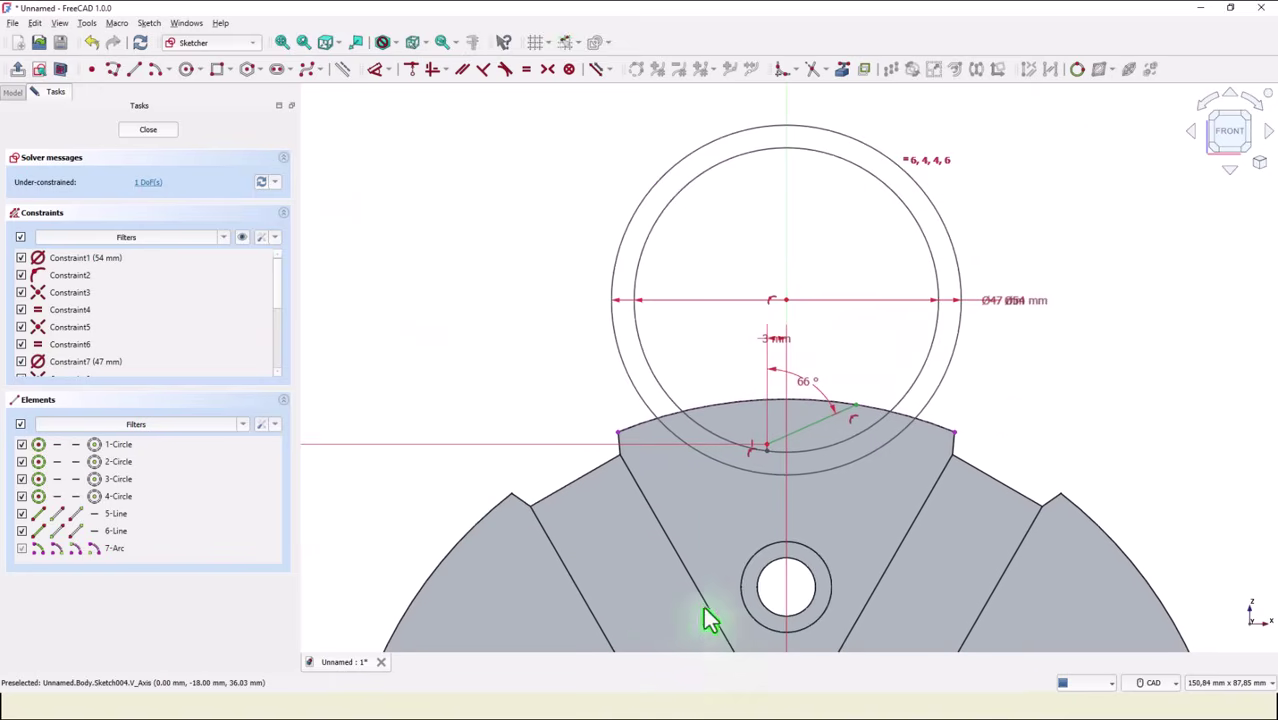
scroll(770, 508, "up", 3)
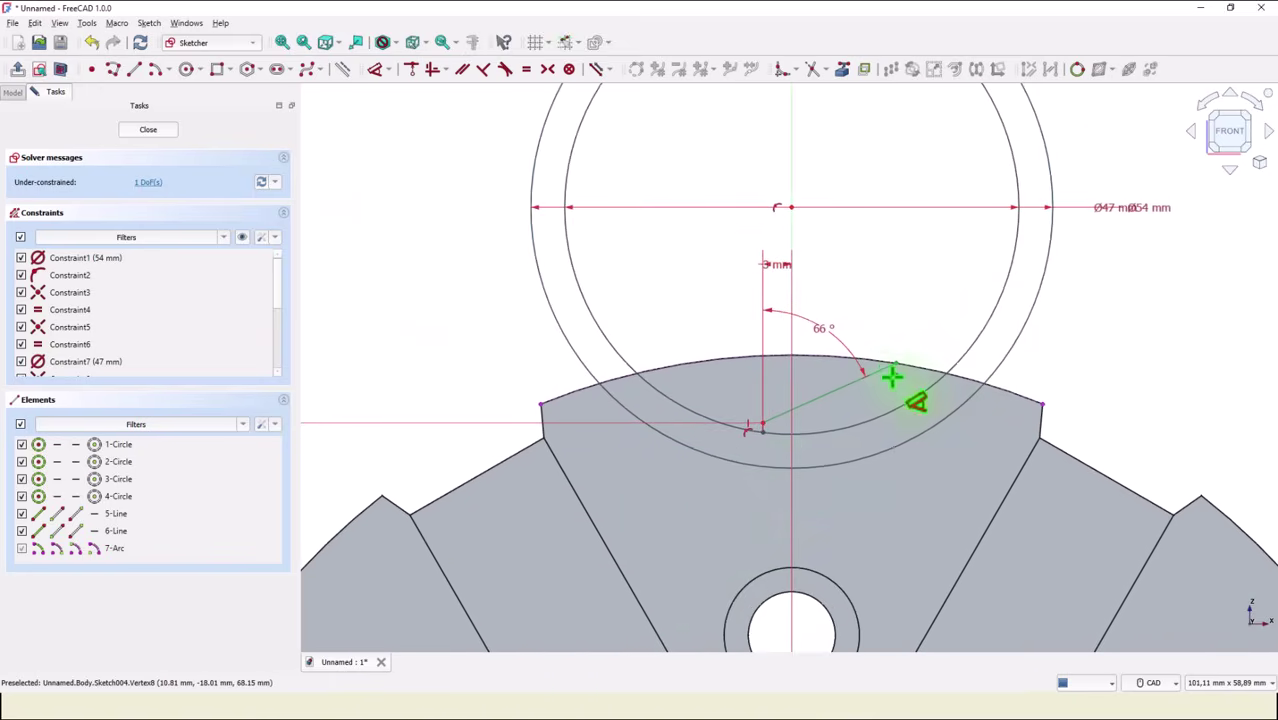
Step: Draw a small three-point arc on the rim
left_click(165, 76)
left_click(210, 110)
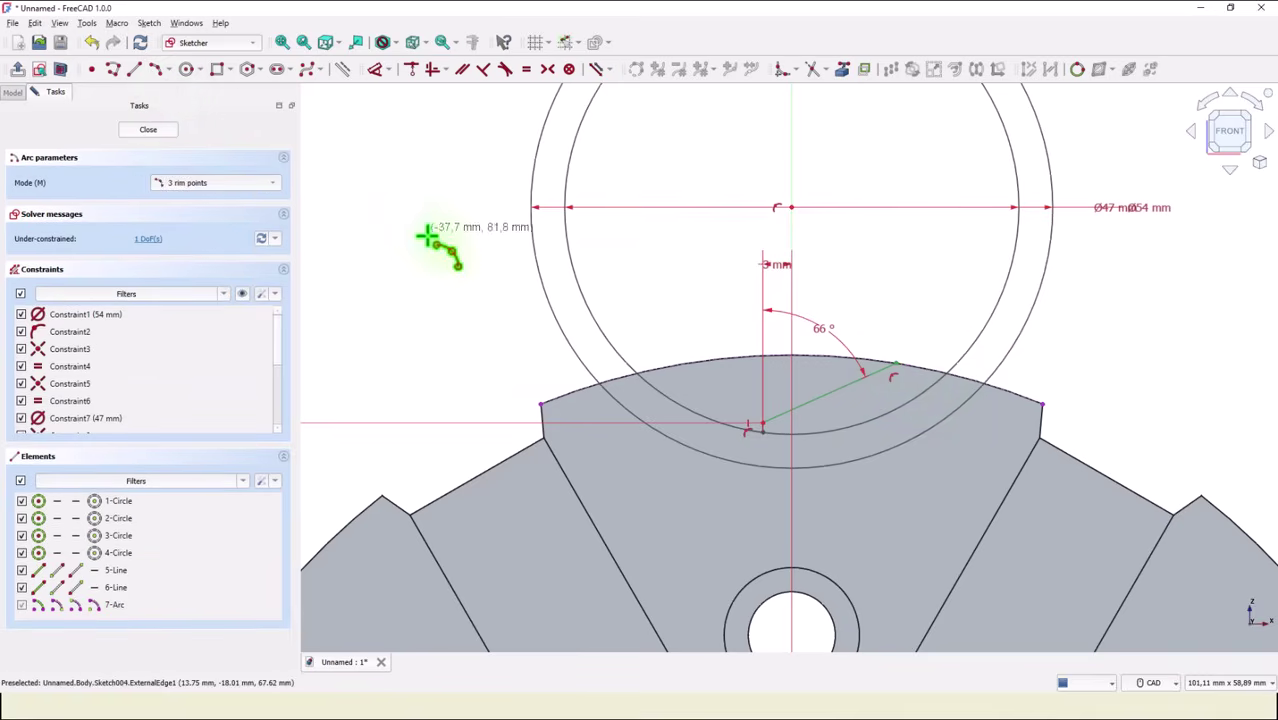
left_click(896, 368)
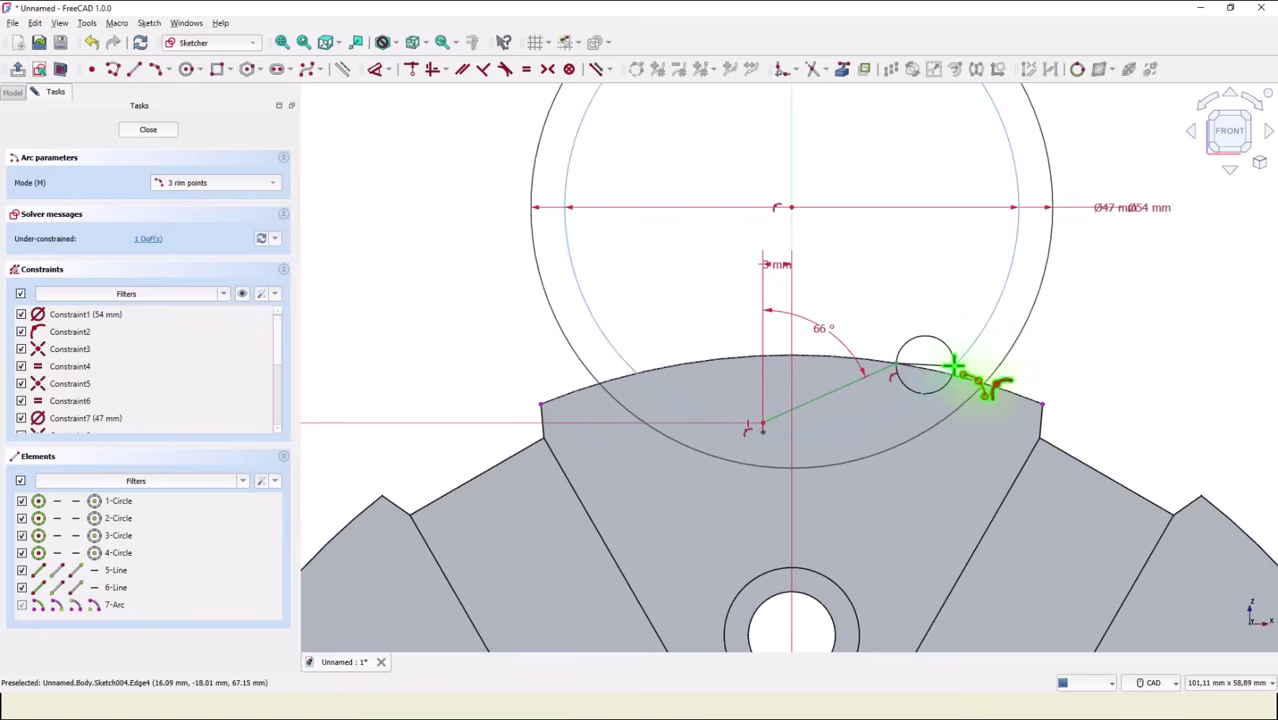
left_click(955, 366)
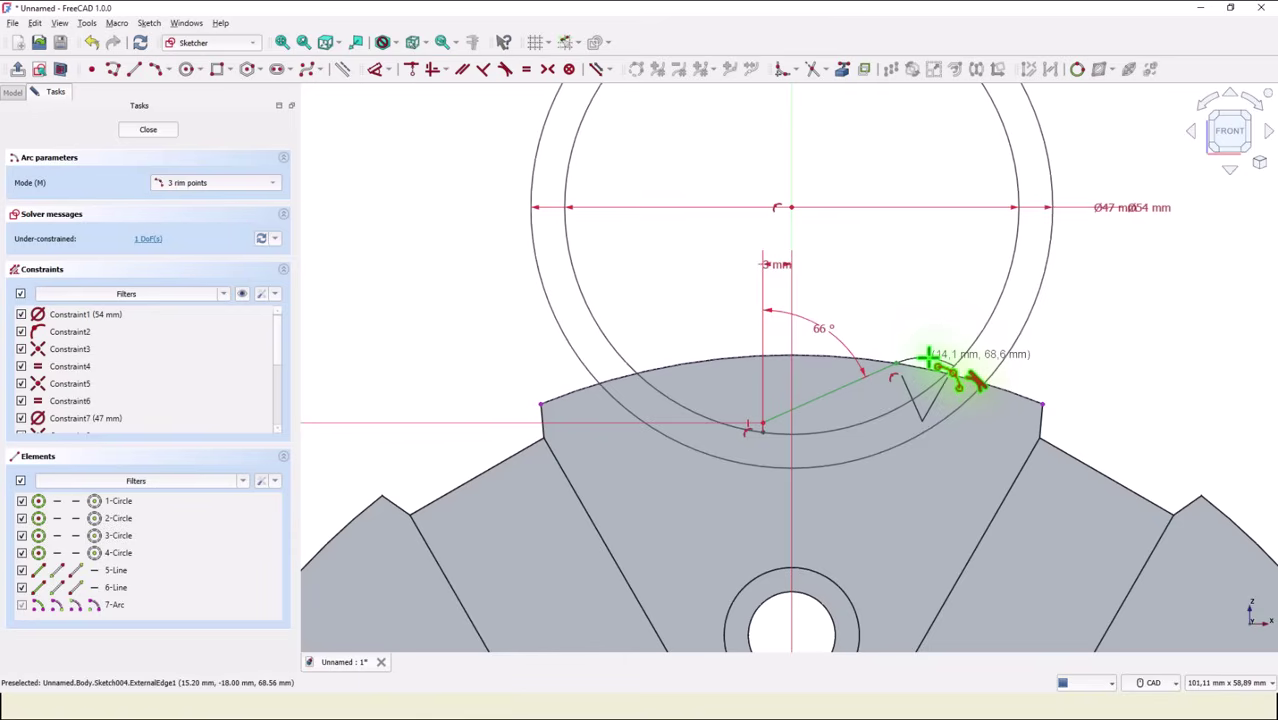
left_click(930, 357)
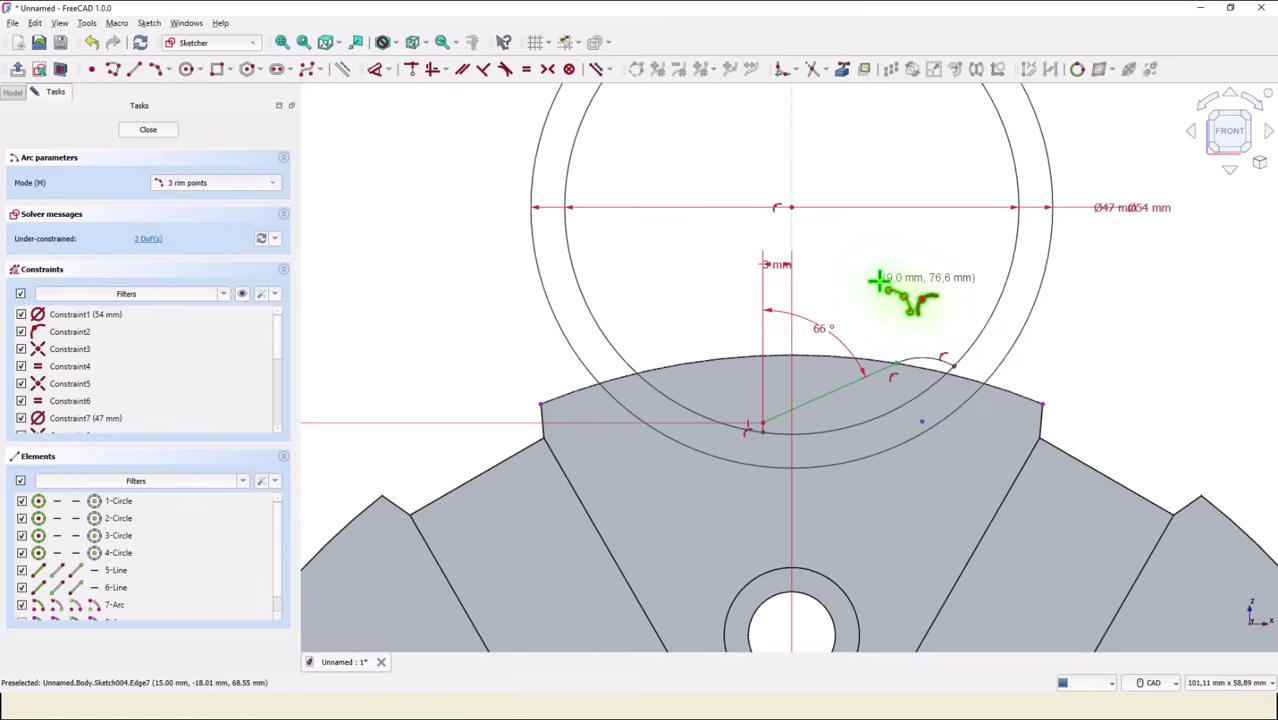
right_click(921, 290)
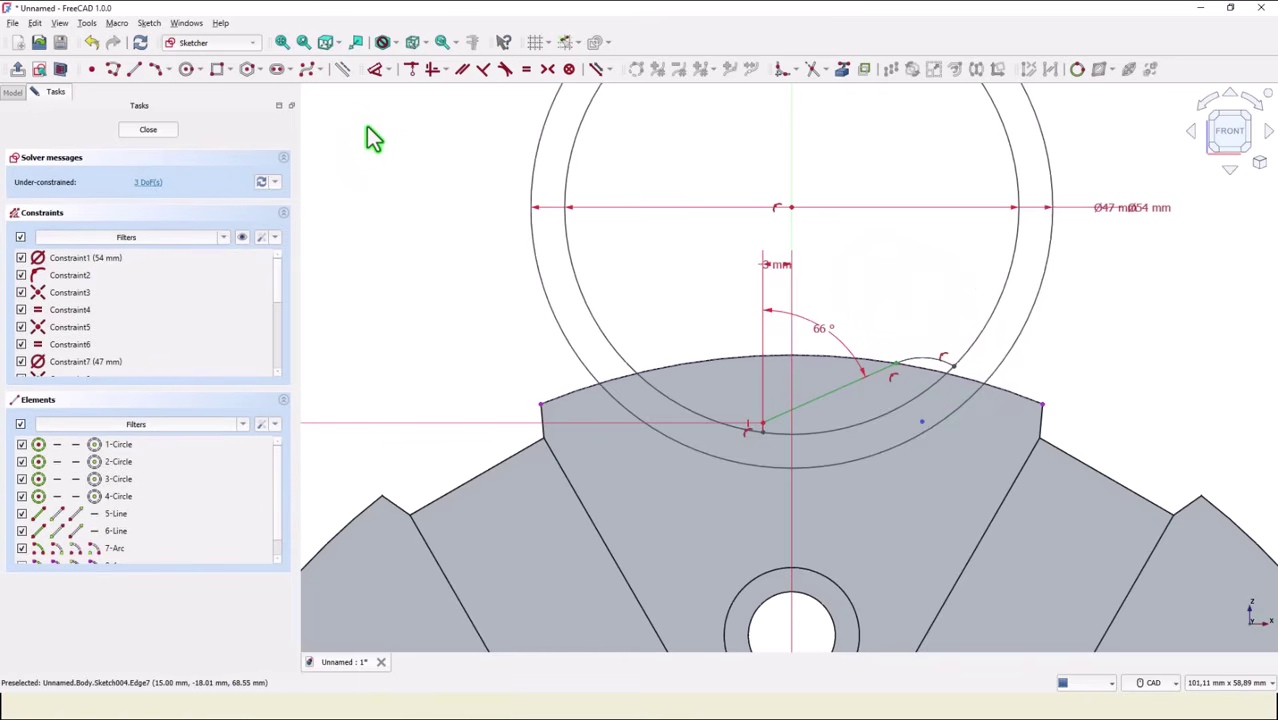
Step: Attach the new arc's end to the rim edge and make it equal to the first arc
left_click(411, 70)
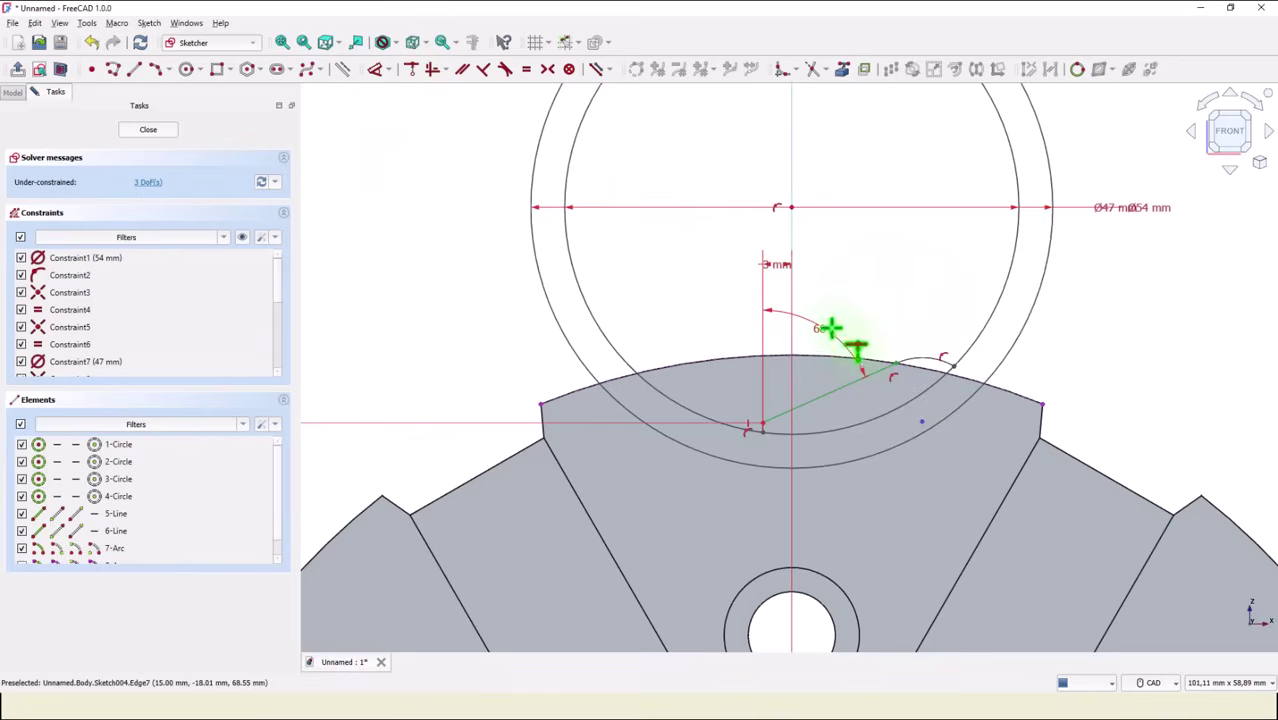
left_click(952, 366)
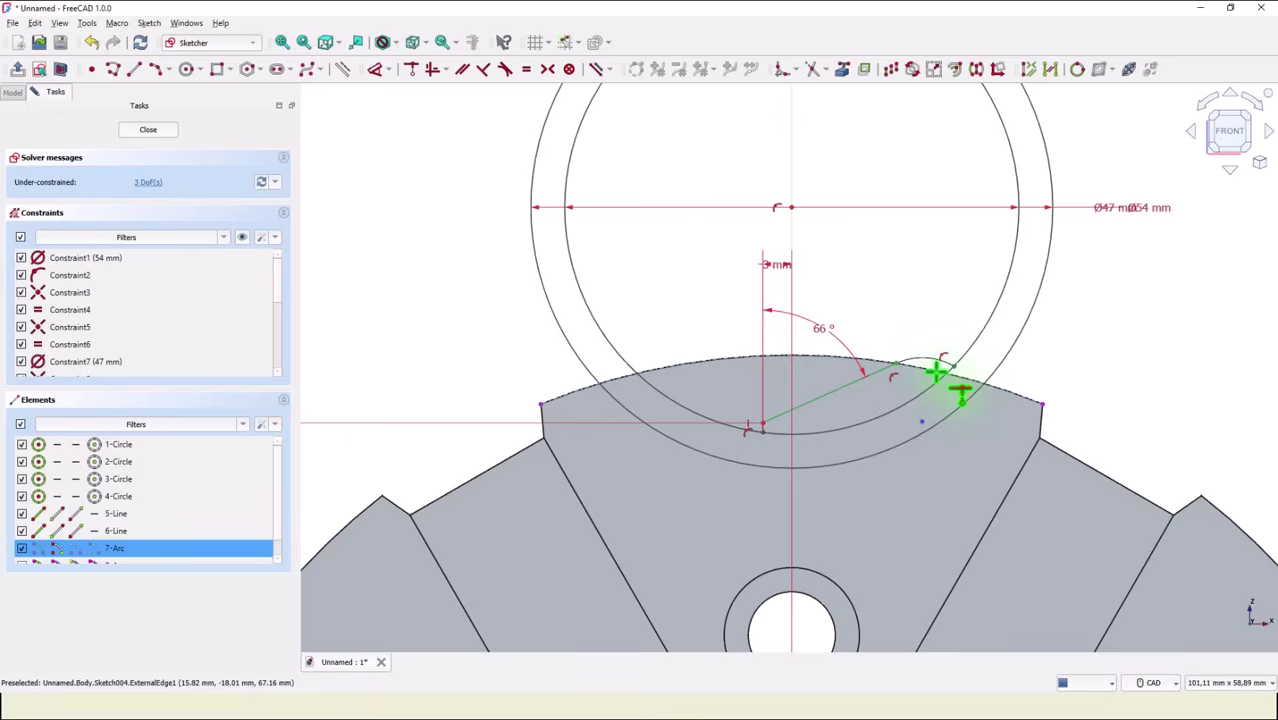
left_click(936, 373)
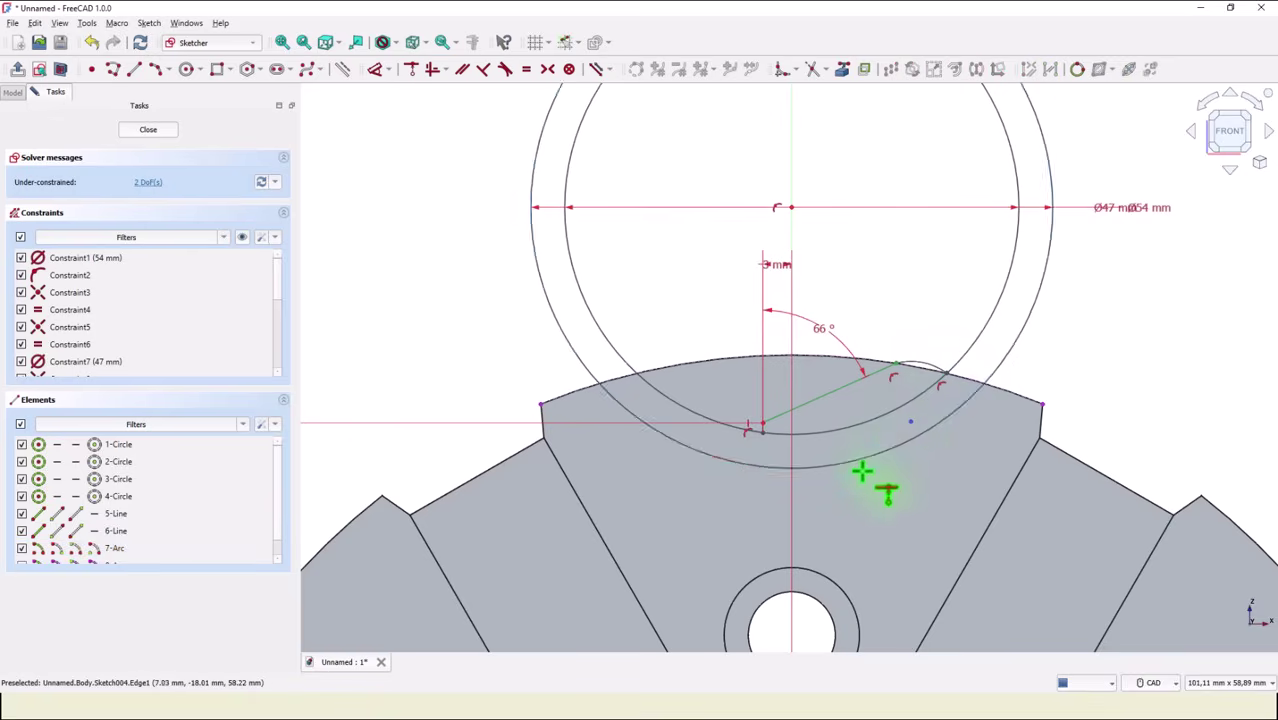
left_click(524, 71)
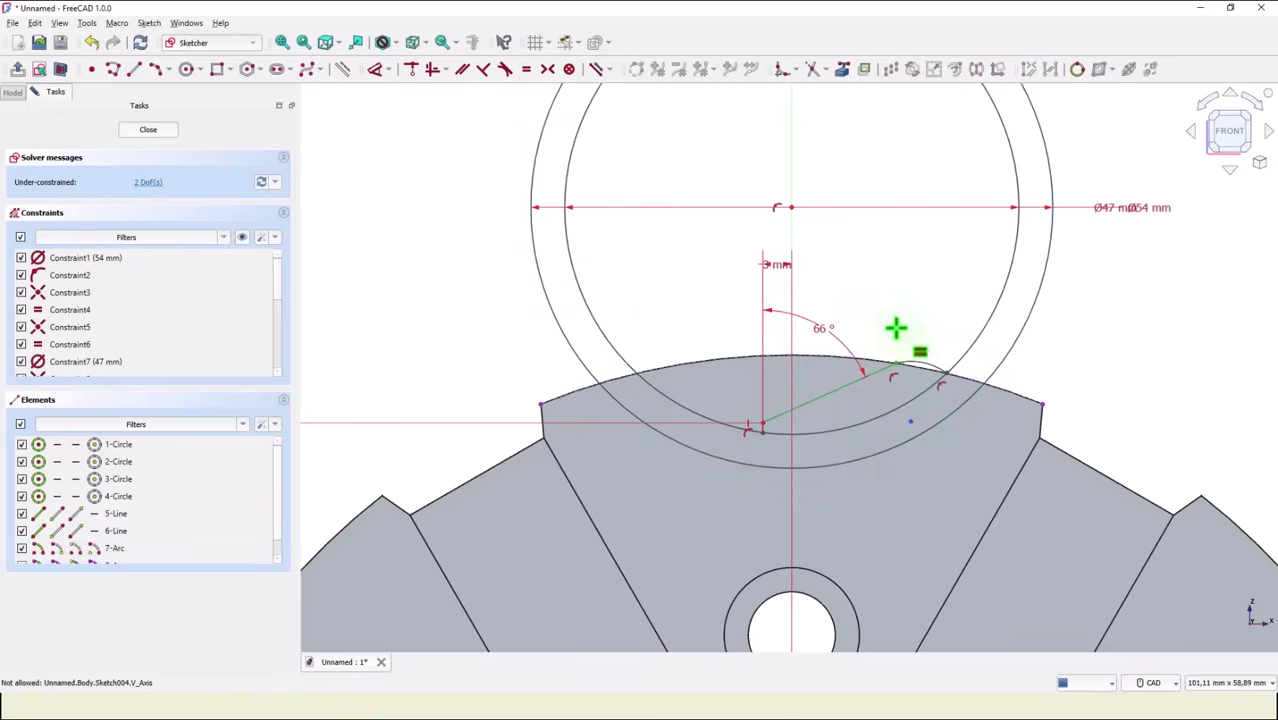
left_click(931, 367)
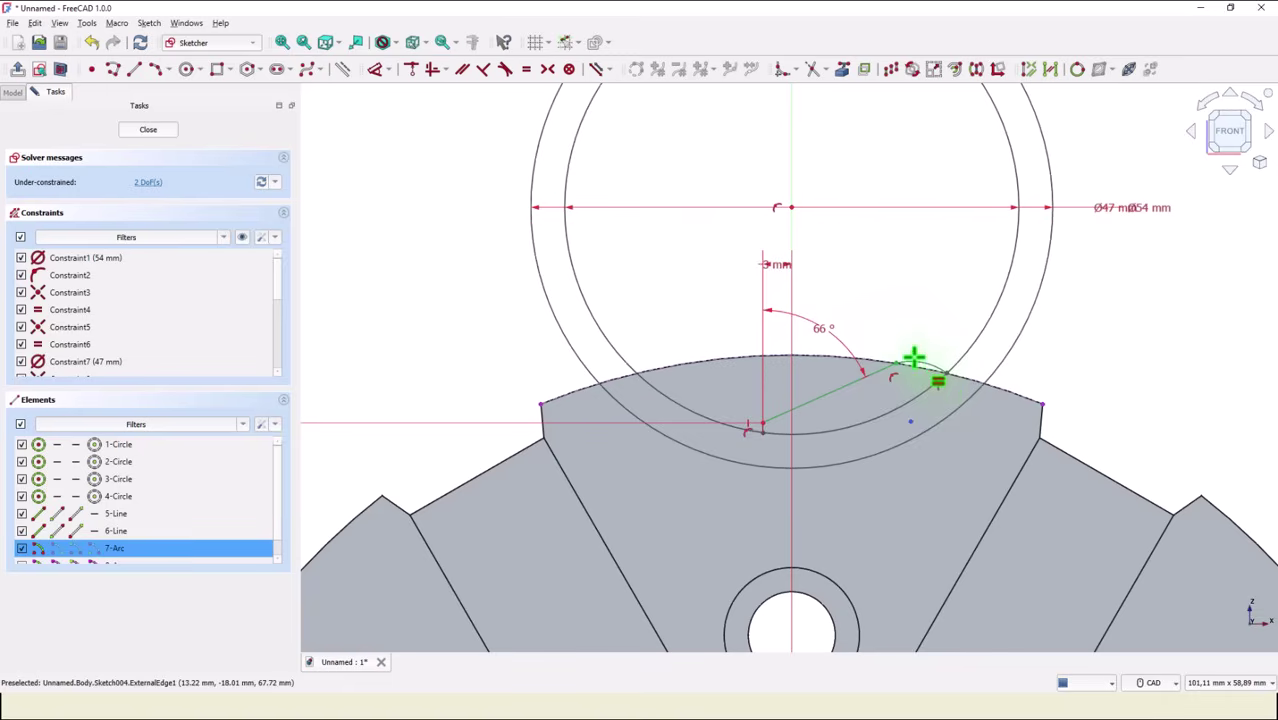
scroll(929, 370, "up", 2)
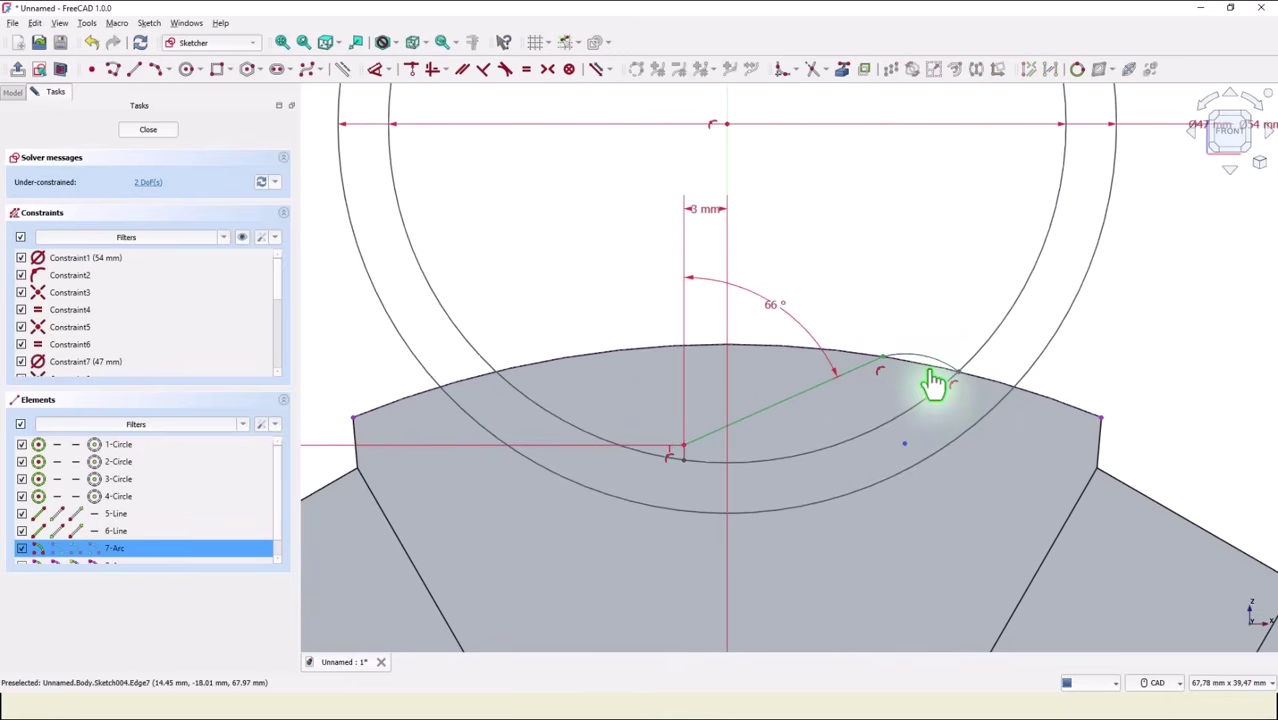
left_click(920, 372)
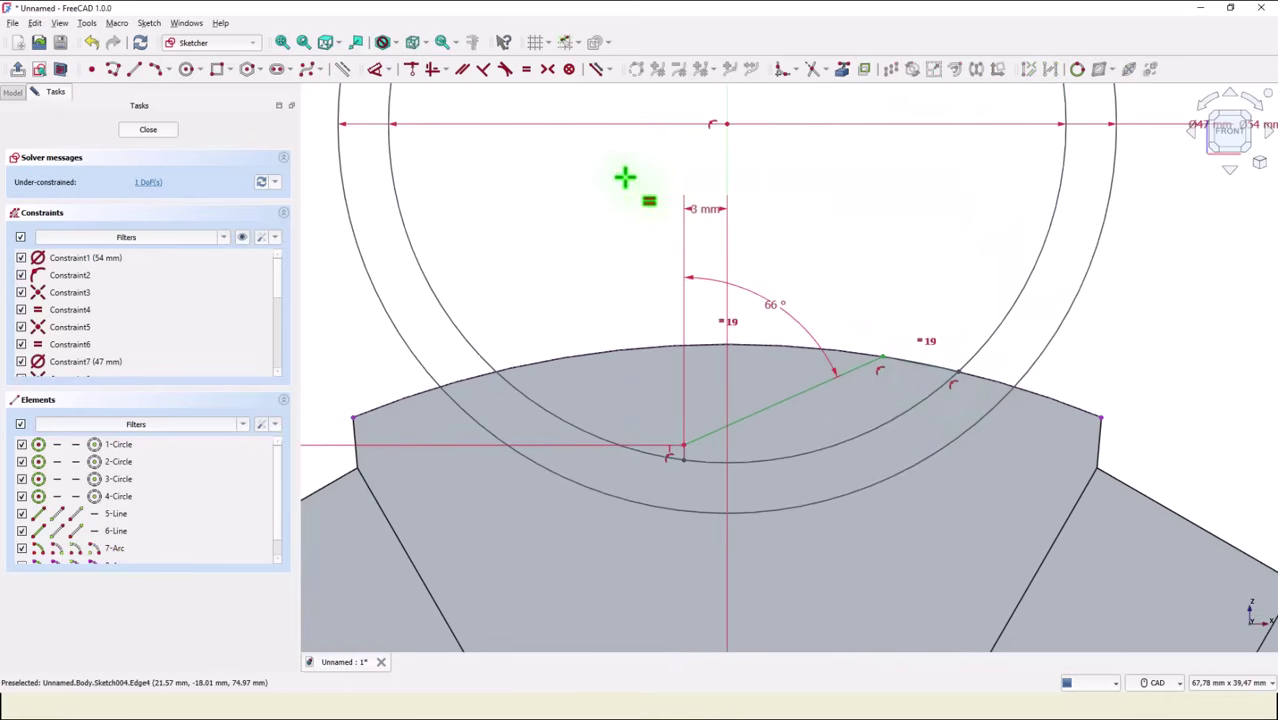
Step: Trim three unwanted pieces off the 47 mm circle, then drag the remaining arc's end to reshape it
left_click(813, 72)
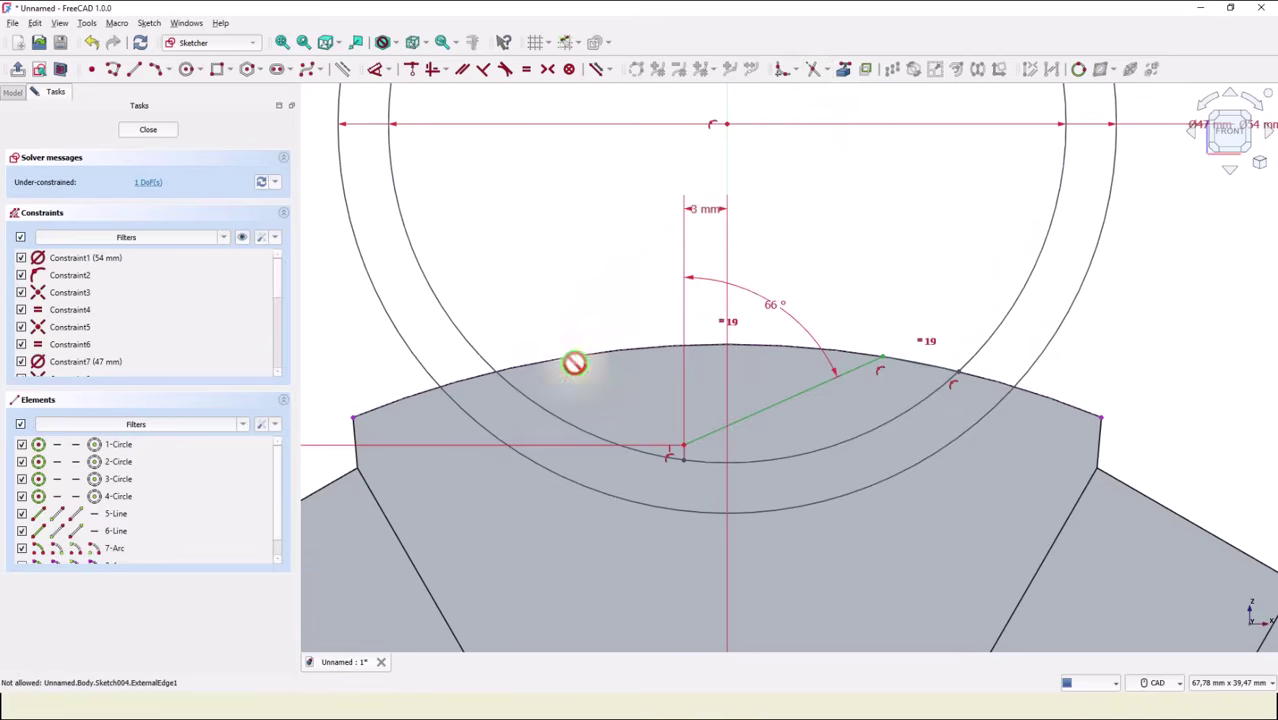
left_click(577, 438)
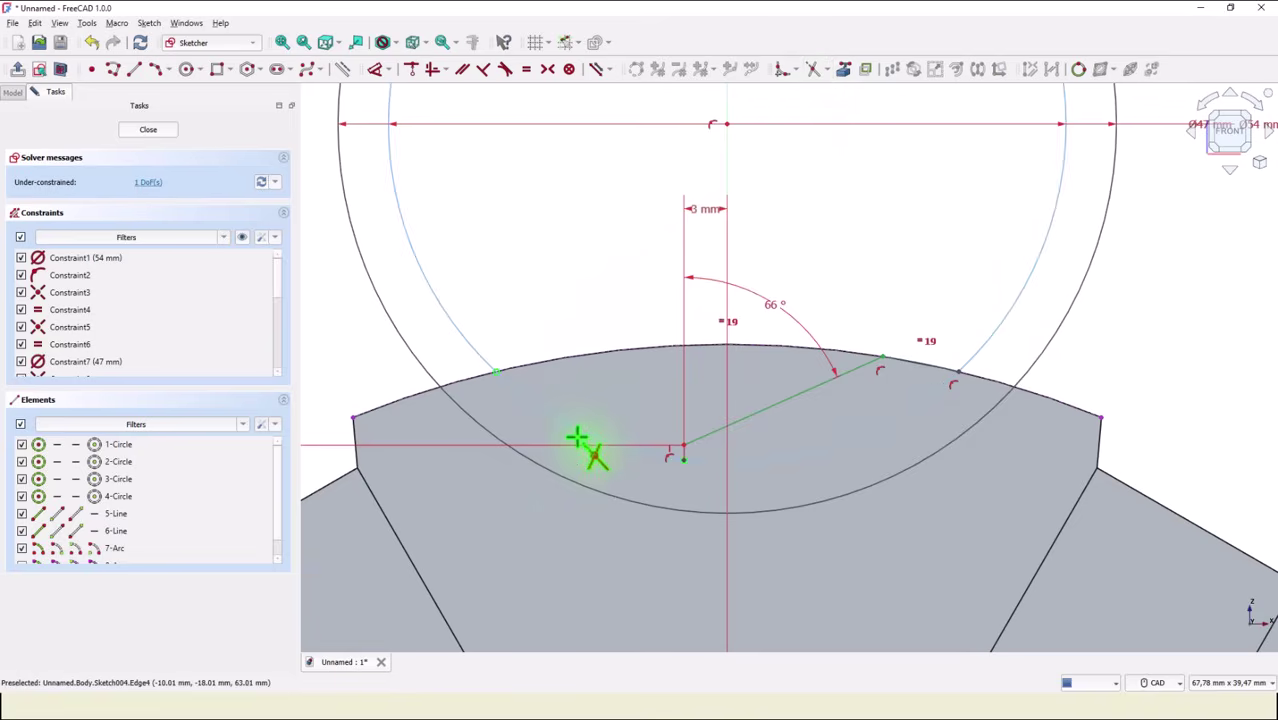
left_click(576, 434)
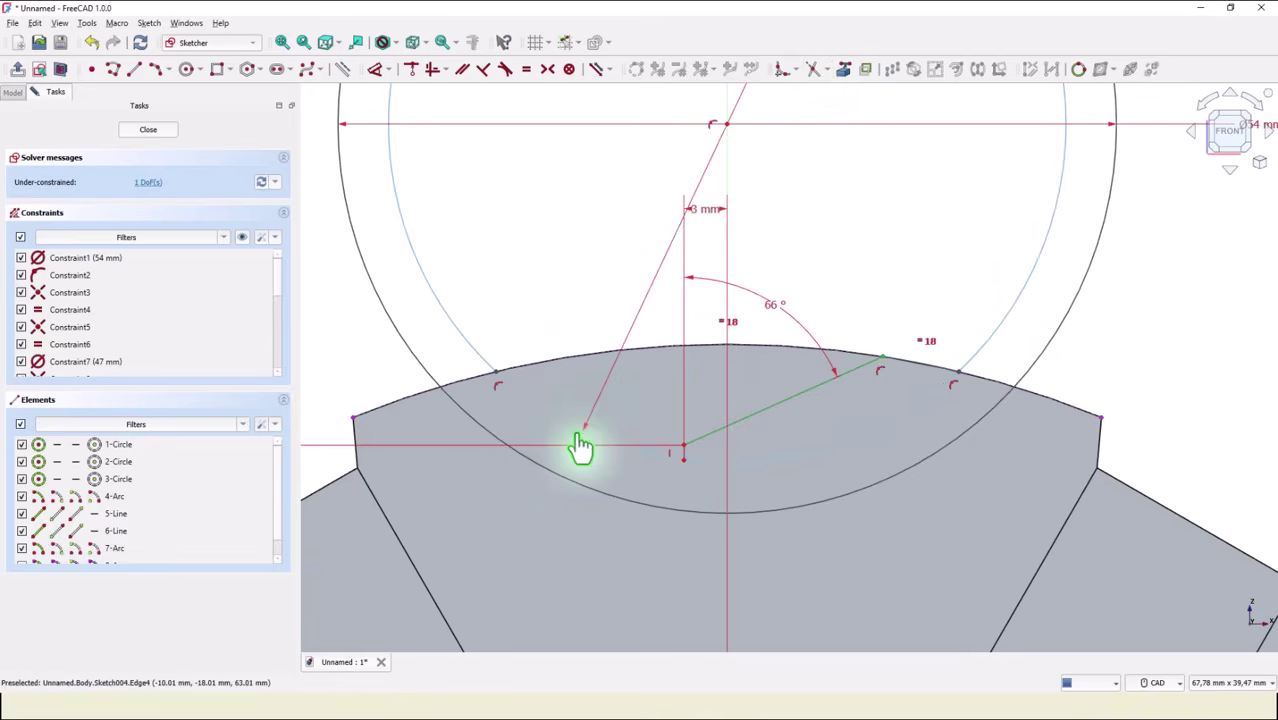
left_click(440, 306)
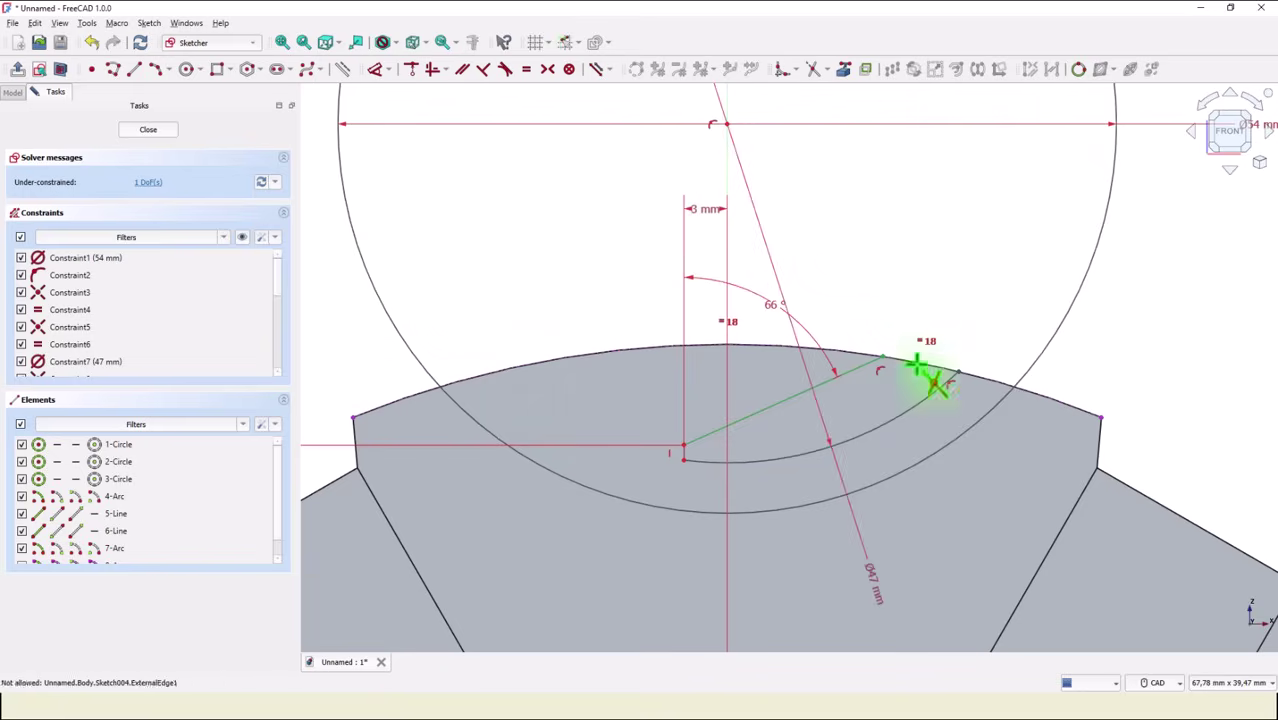
right_click(904, 242)
left_click_drag(684, 460, 689, 493)
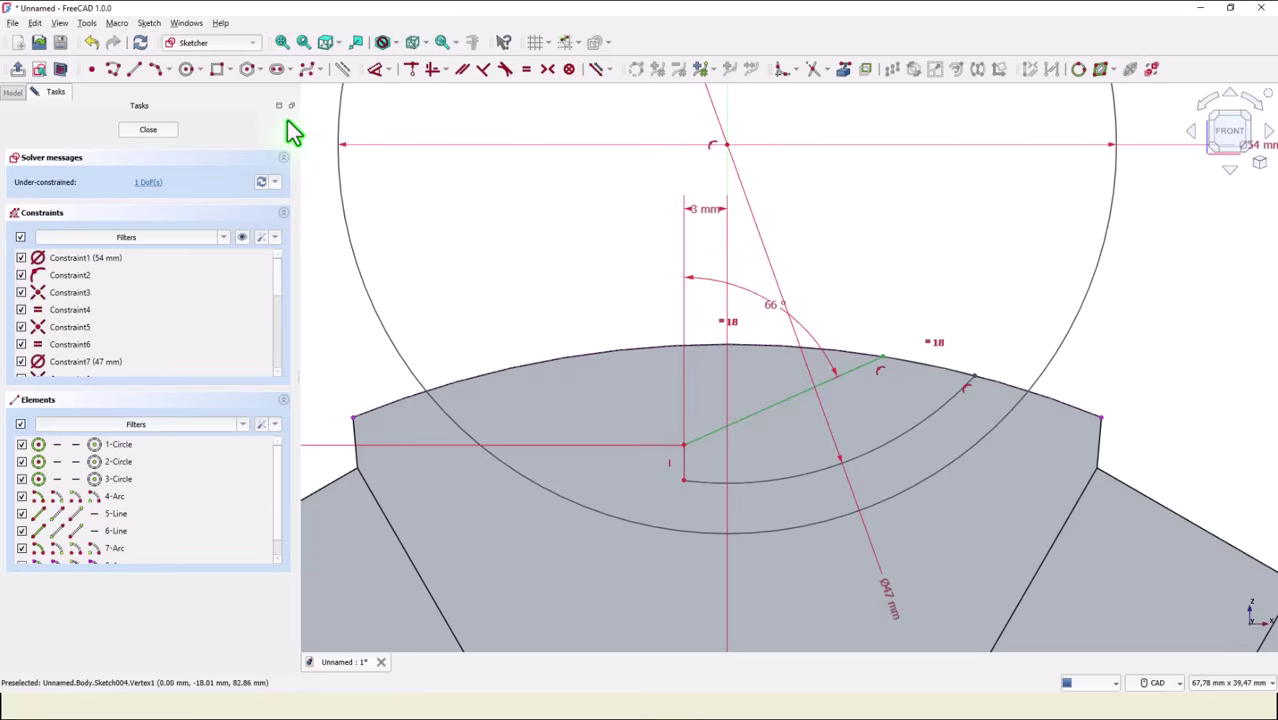
Step: Dimension the 54 mm circle's centre 78.75 mm vertically above the disk centre to fully constrain the sketch
left_click(282, 42)
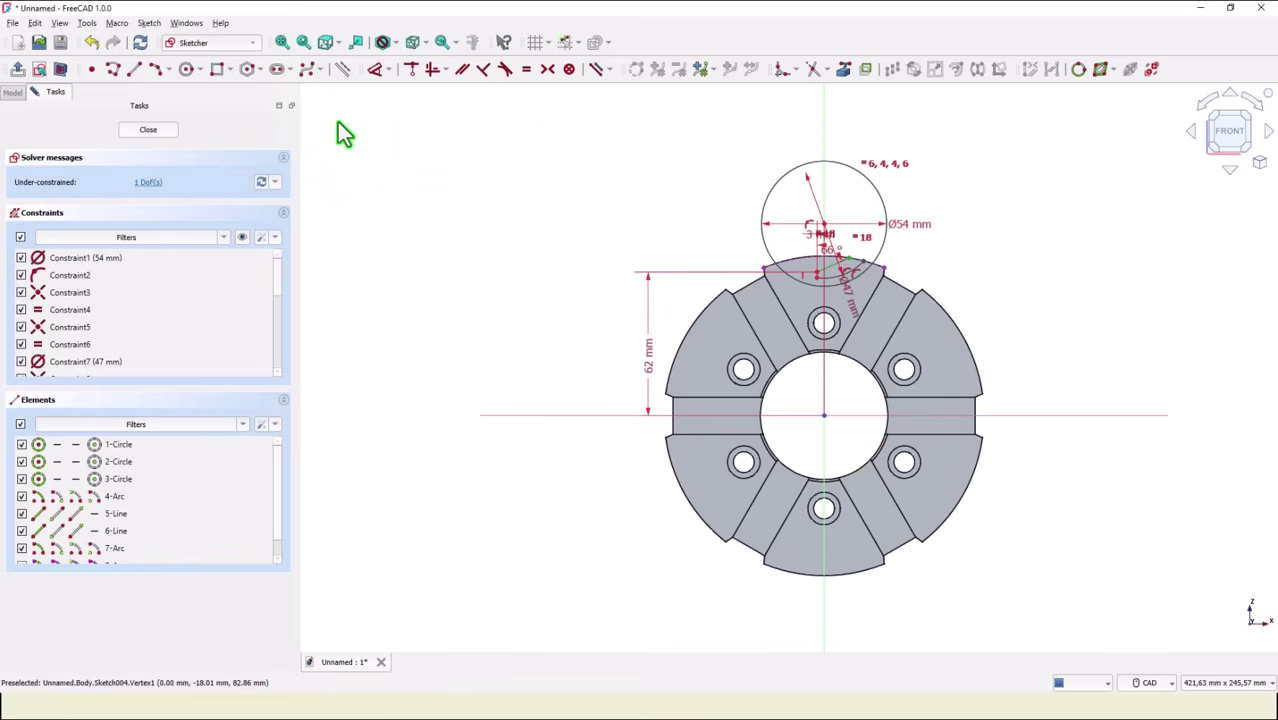
left_click(377, 69)
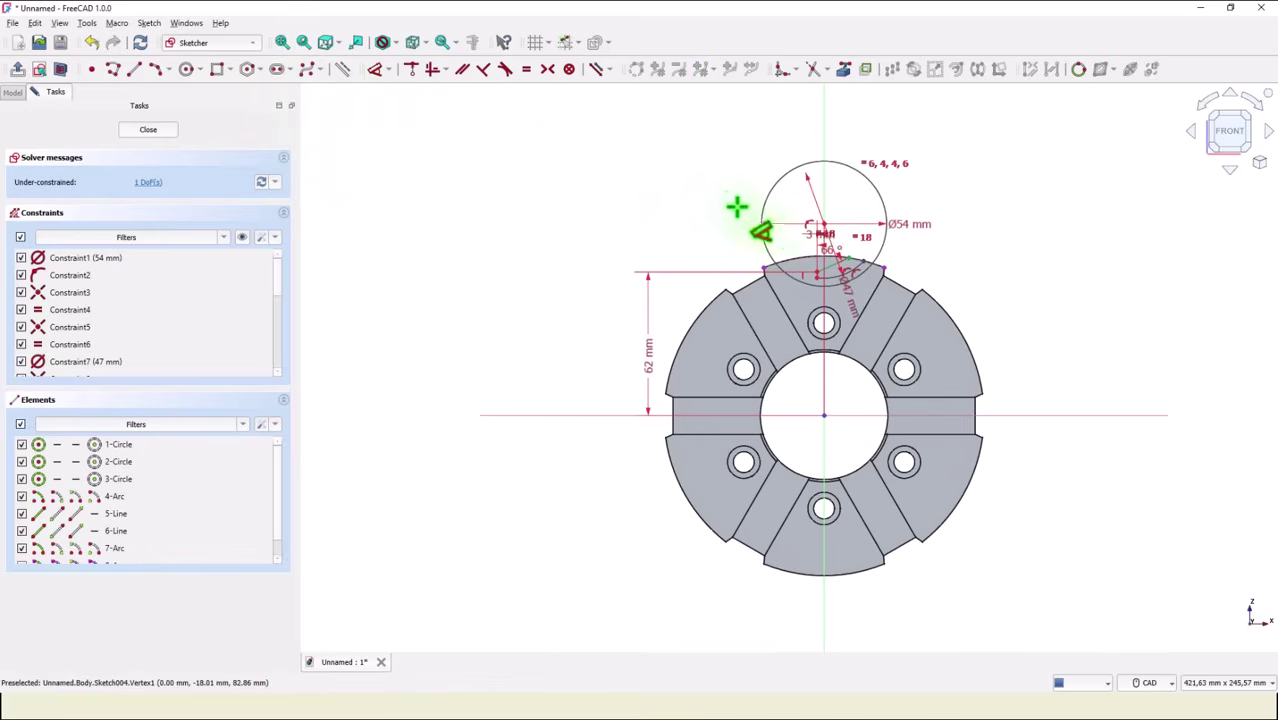
left_click(823, 222)
left_click(574, 346)
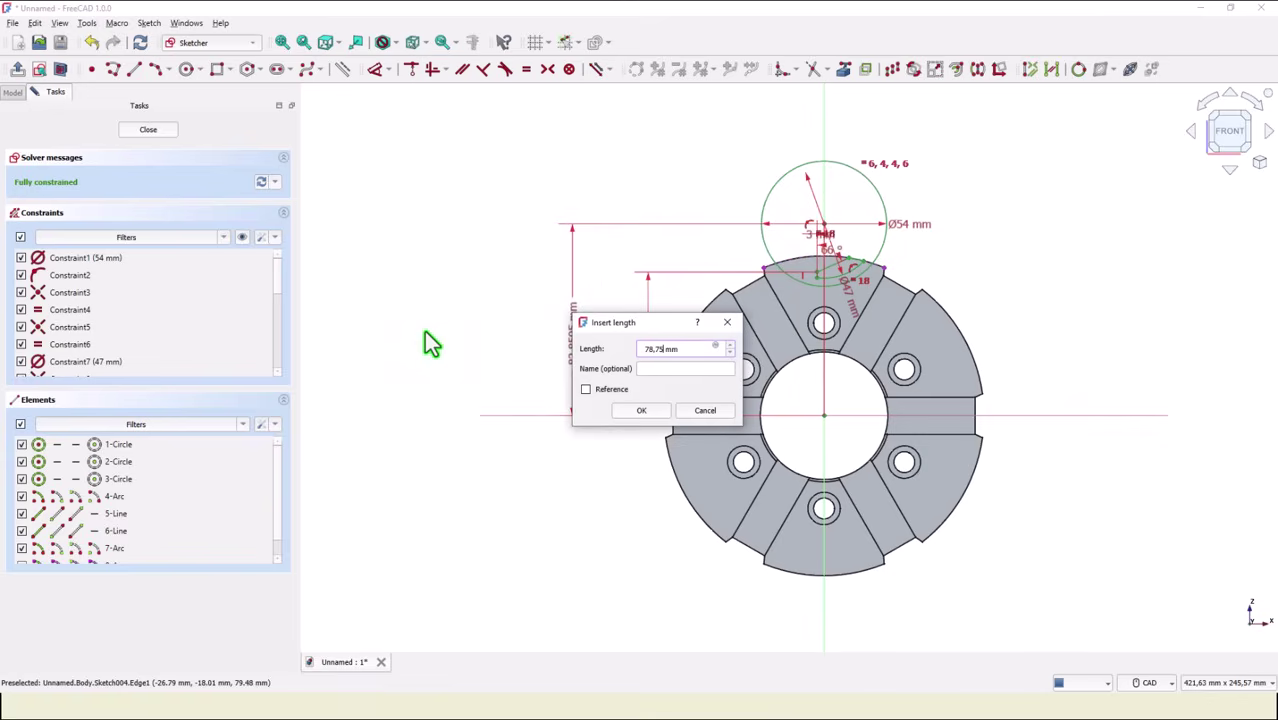
key("Return")
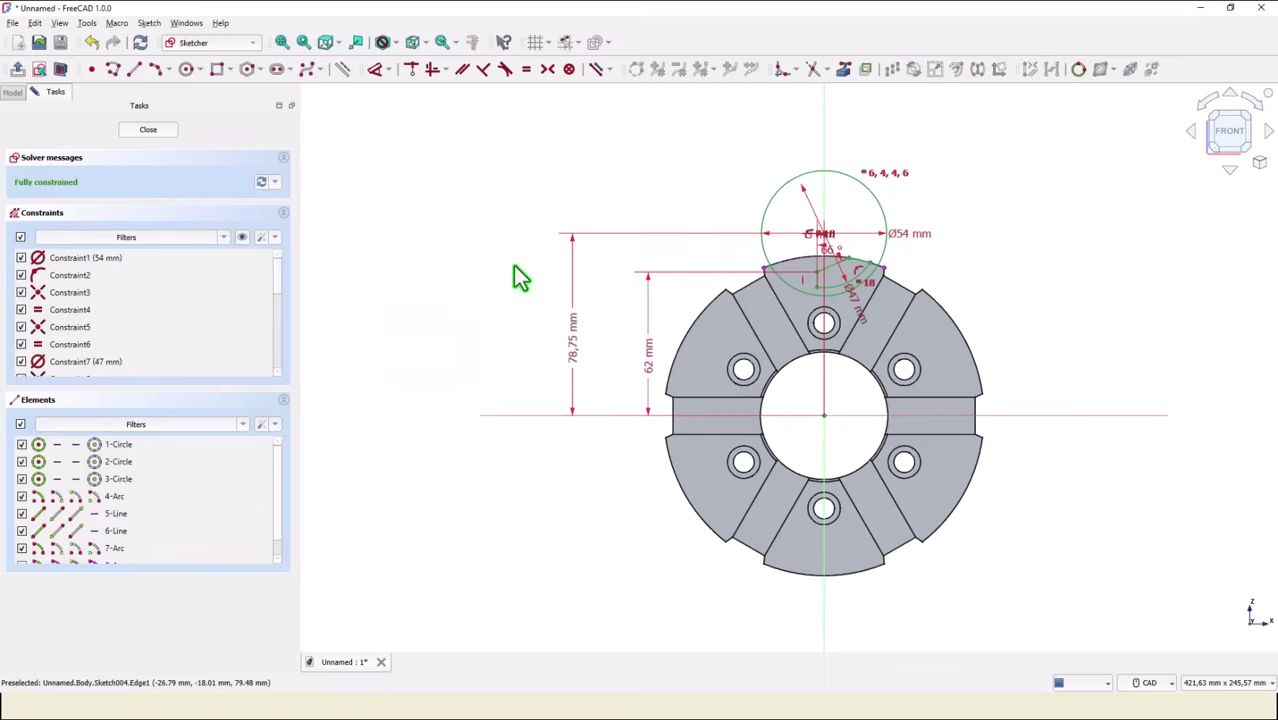
scroll(906, 283, "up", 3)
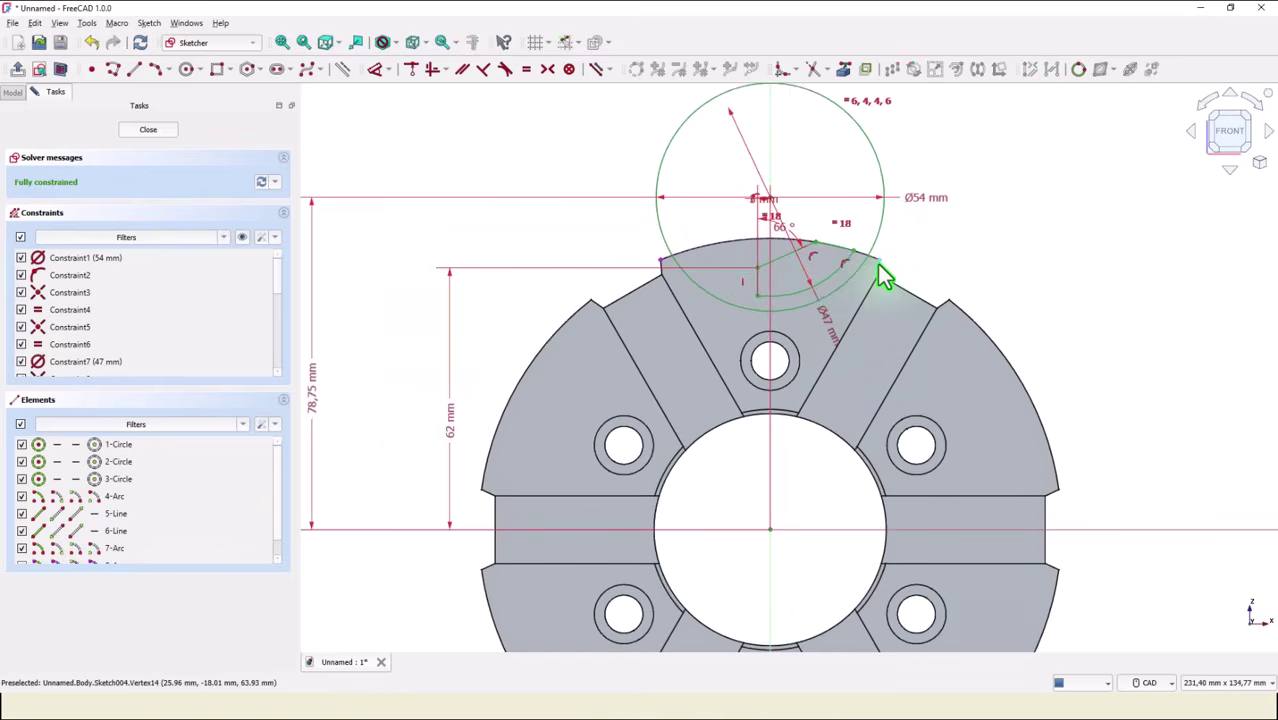
left_click(655, 265)
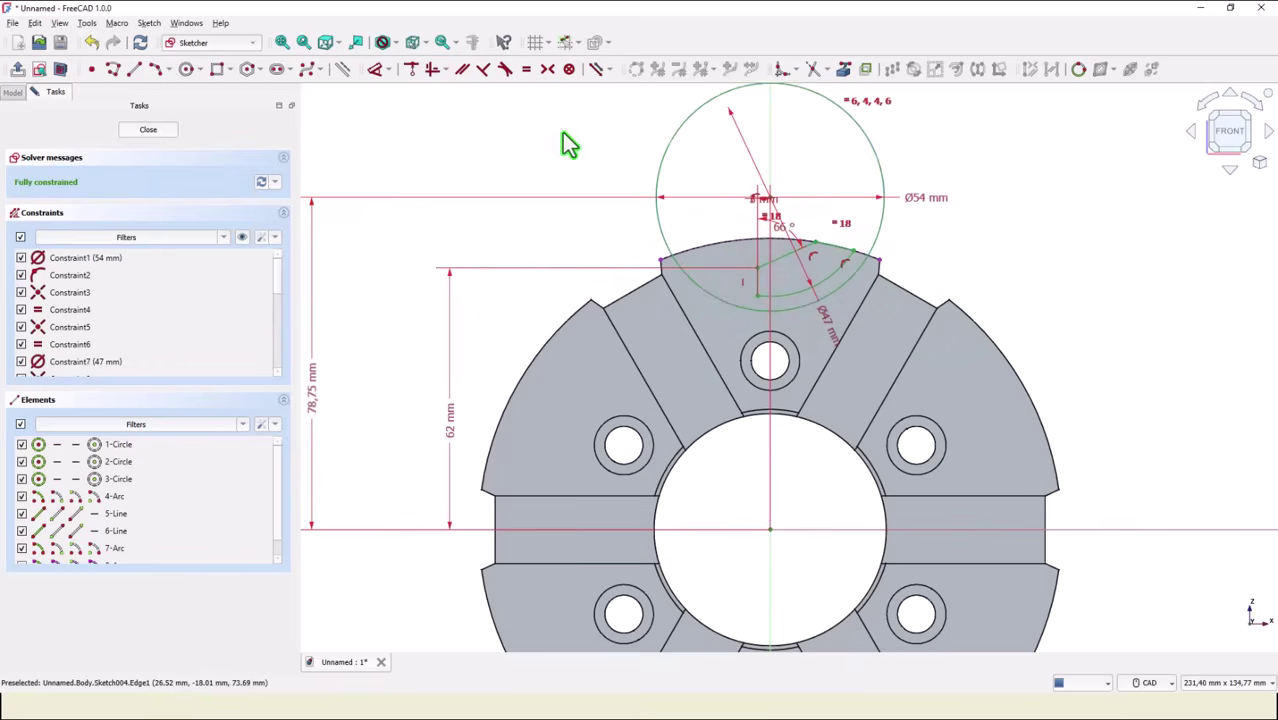
Step: Close the sketch and cut it as Pocket002, a 9 mm deep arc pocket
left_click(146, 131)
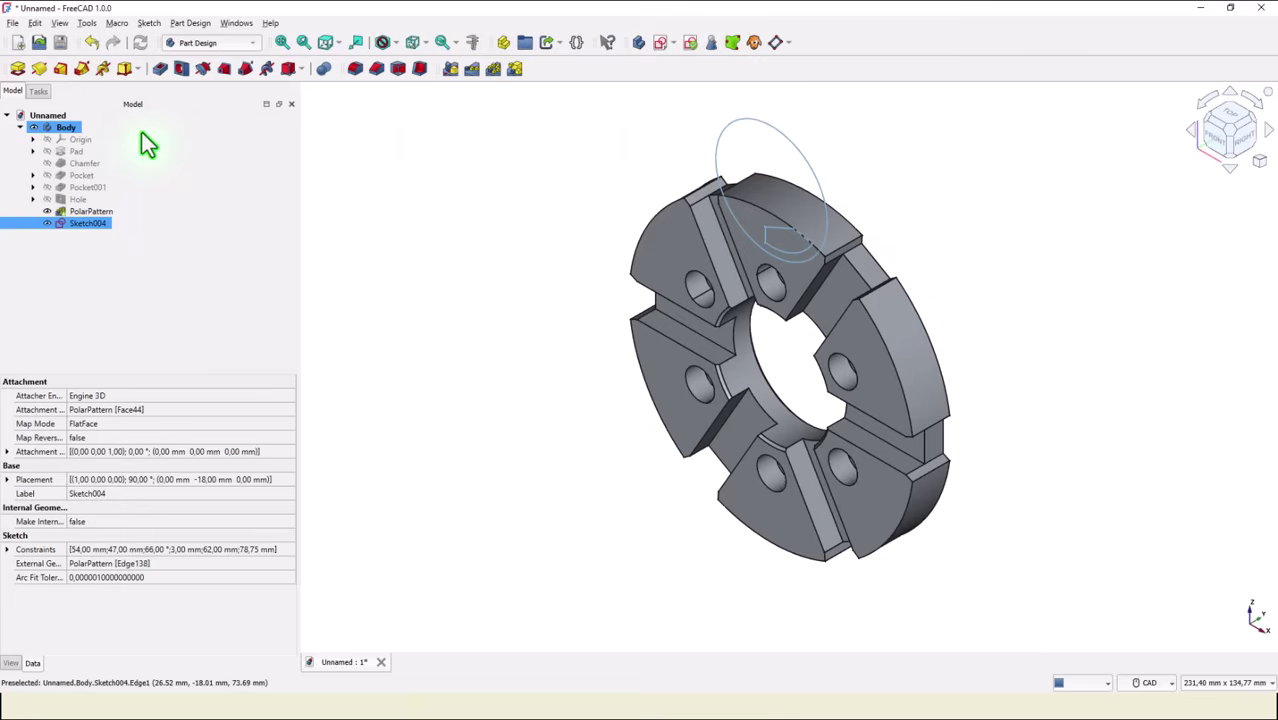
left_click(160, 69)
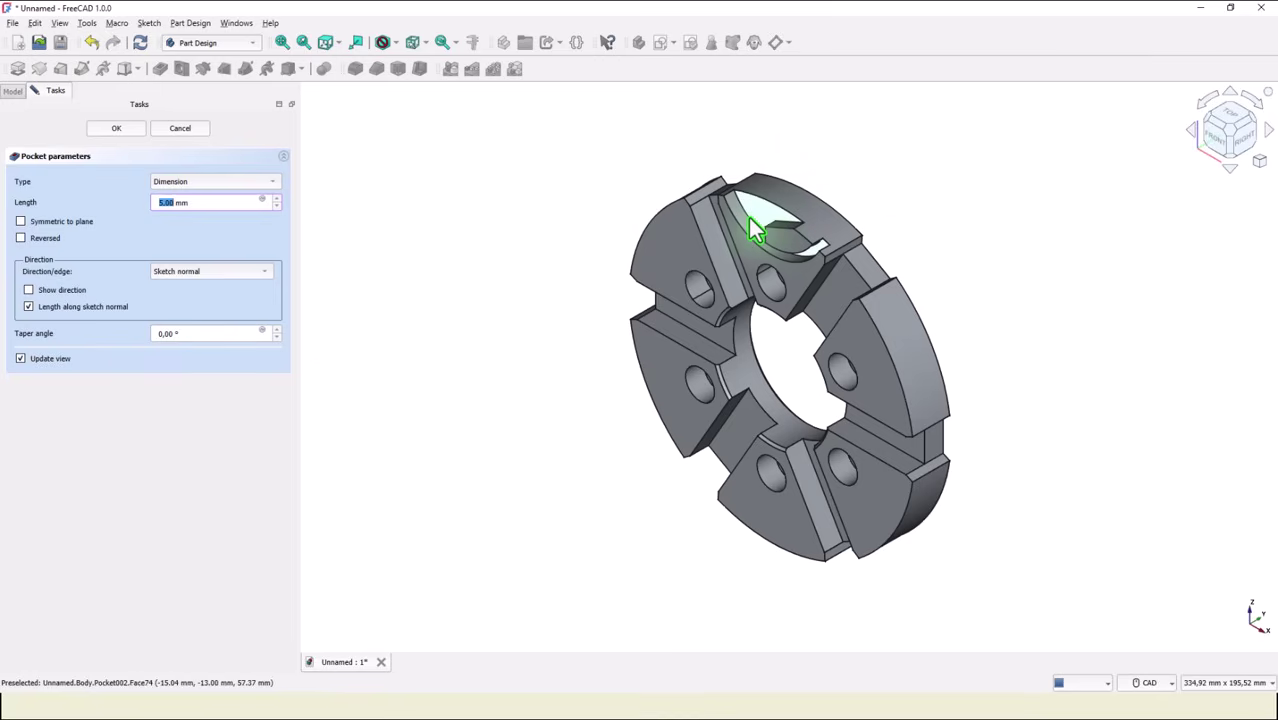
left_click_drag(204, 206, 132, 206)
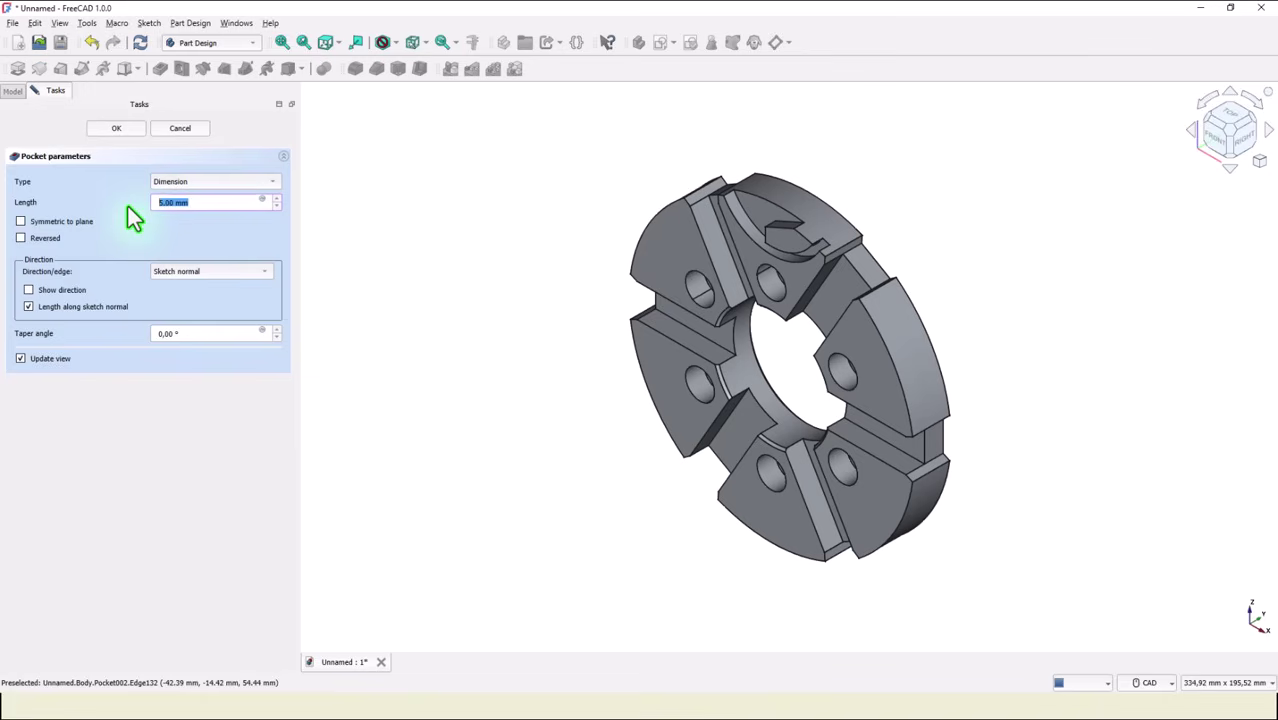
type("9")
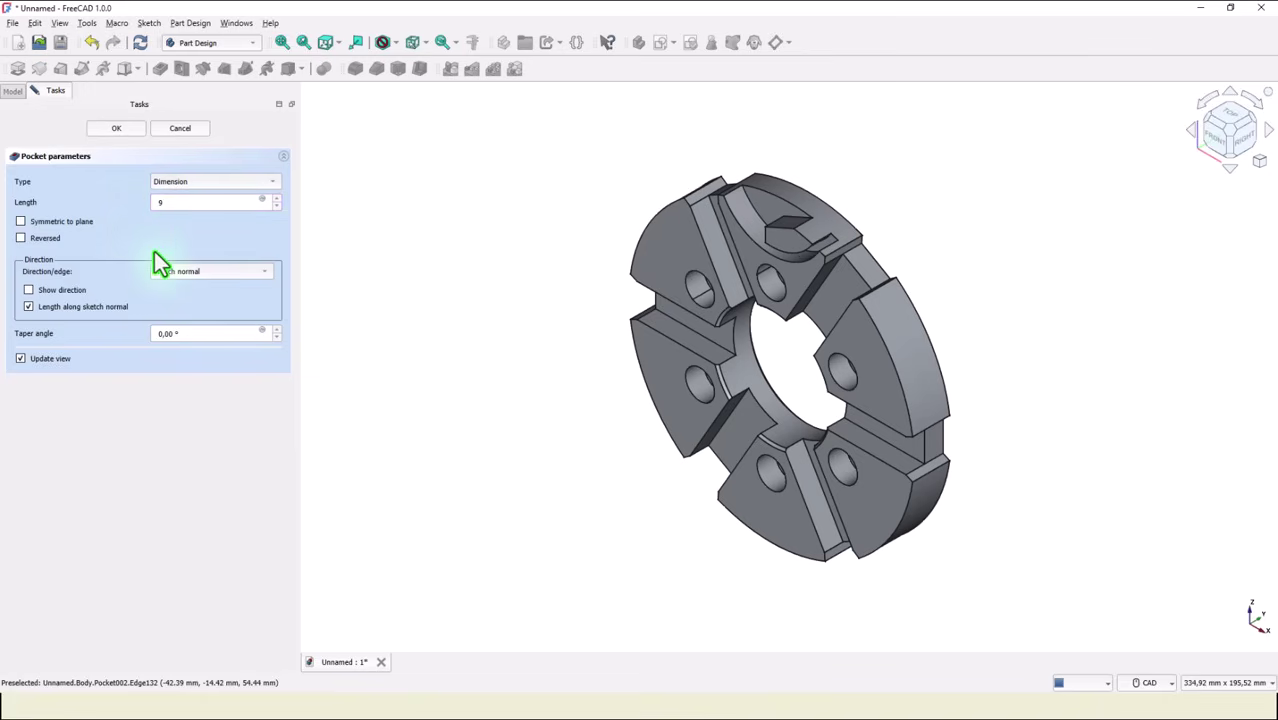
left_click(106, 130)
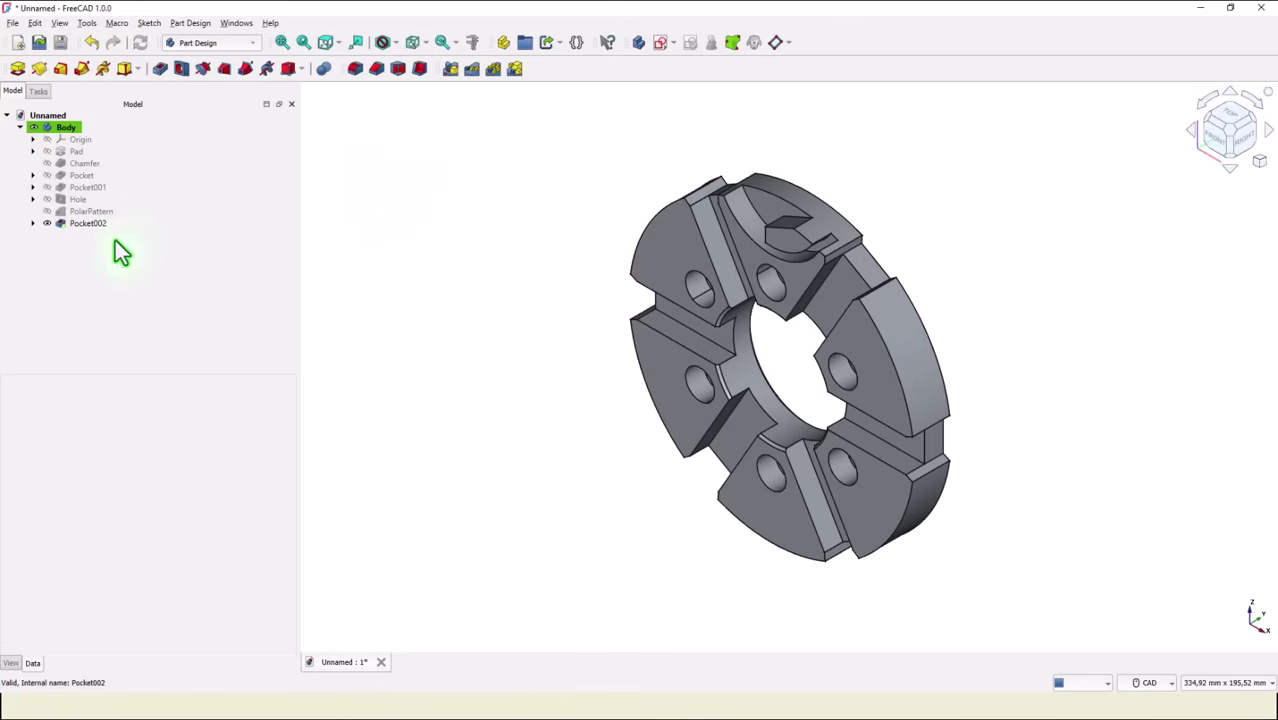
Step: Start a 360° polar pattern of Pocket002 and select its Occurrences value of 2 for replacing
left_click(64, 224)
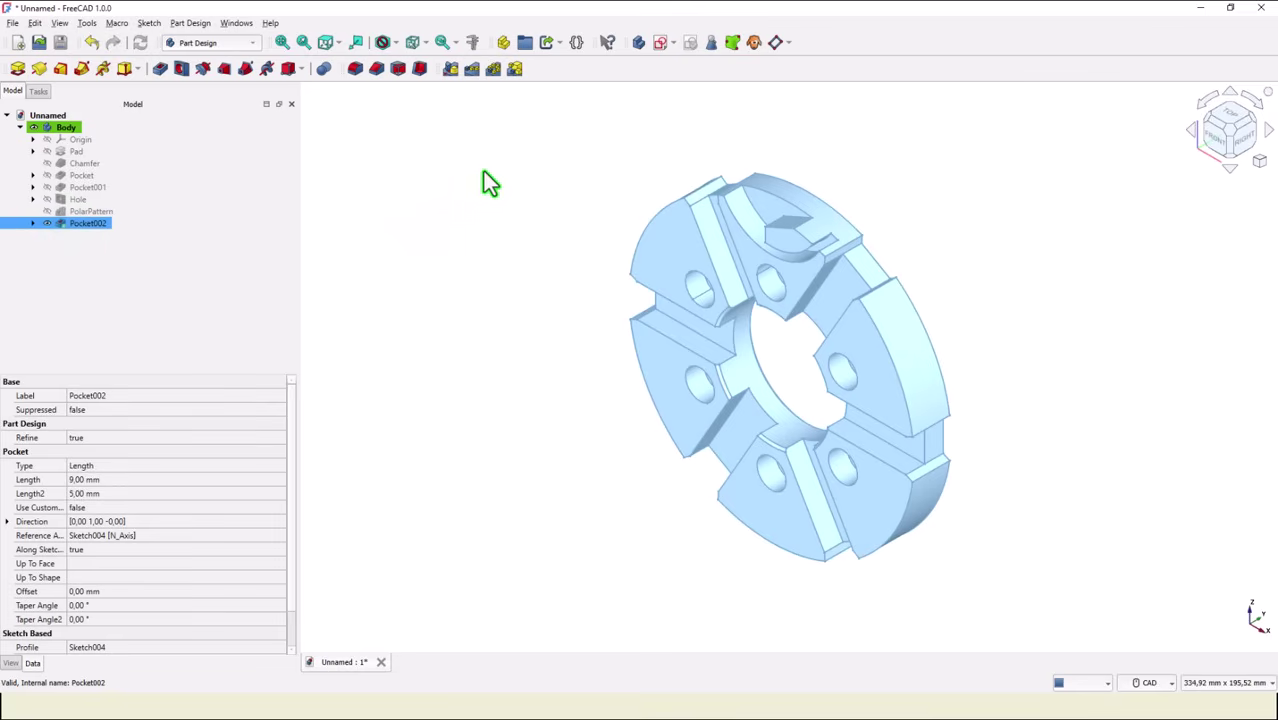
left_click(491, 72)
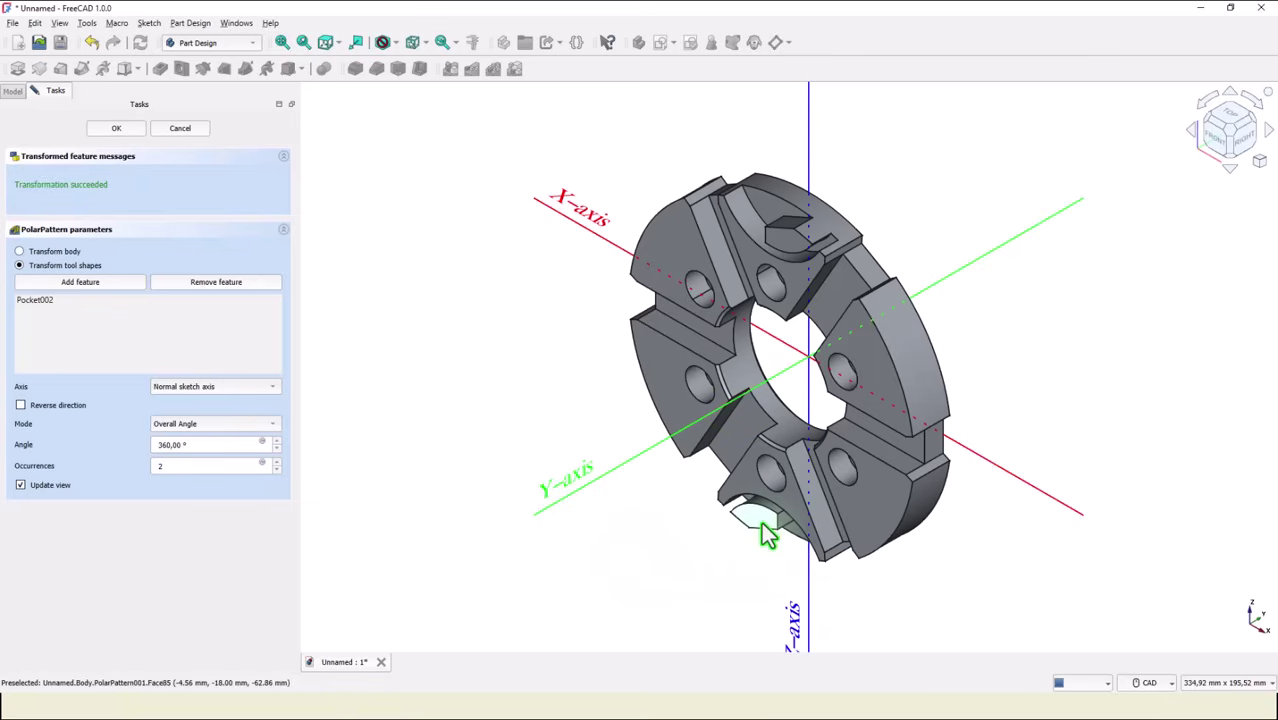
left_click_drag(173, 467, 133, 470)
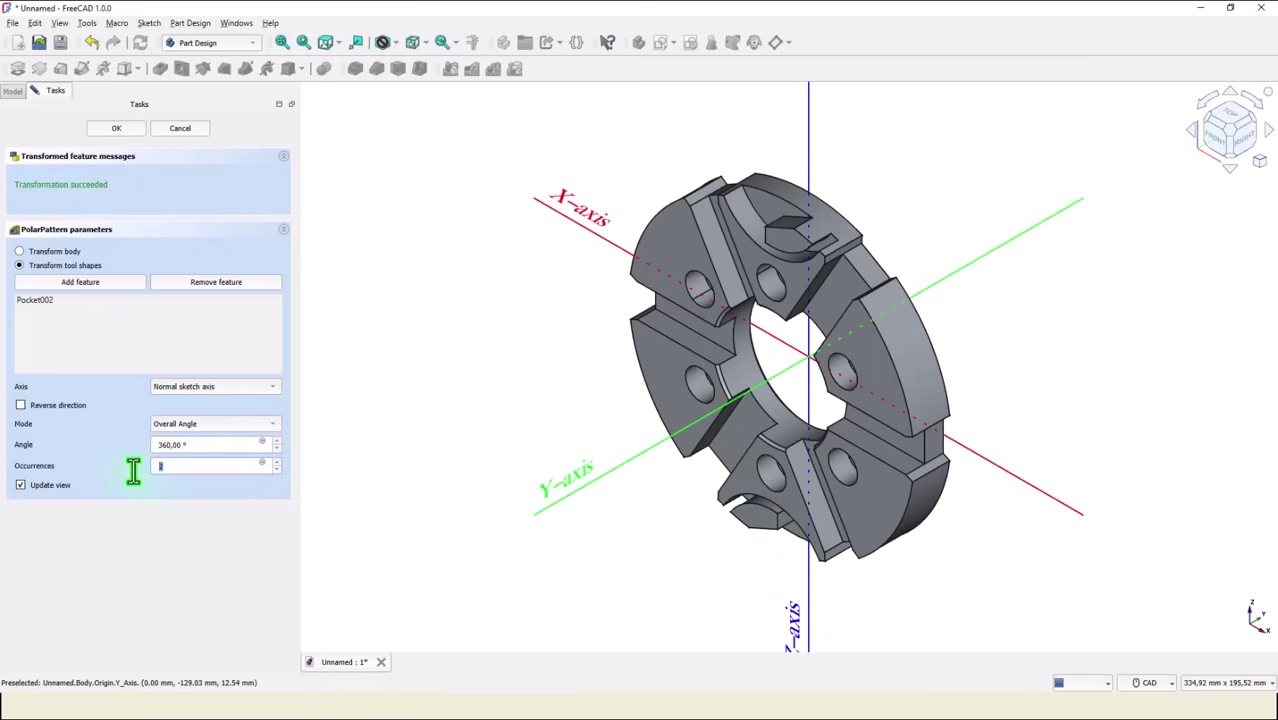